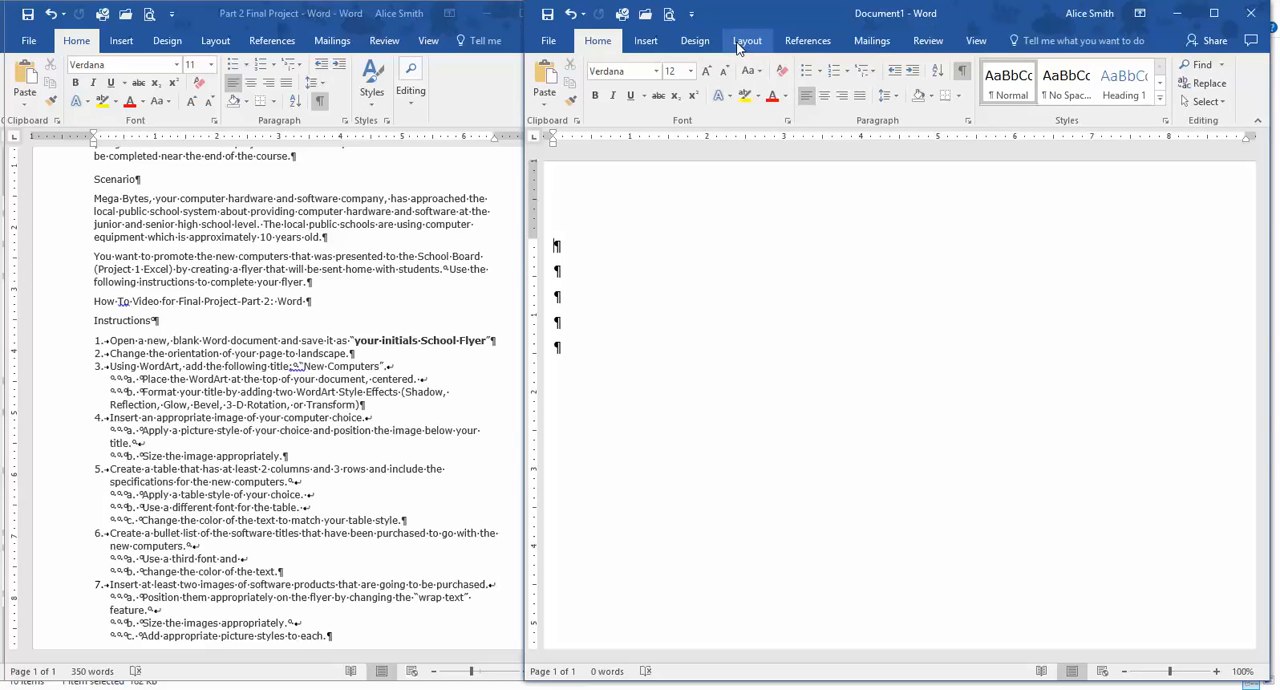
Change the page orientation of the blank document to Landscape.
{"action": "left_click", "coordinate": [746, 41]}
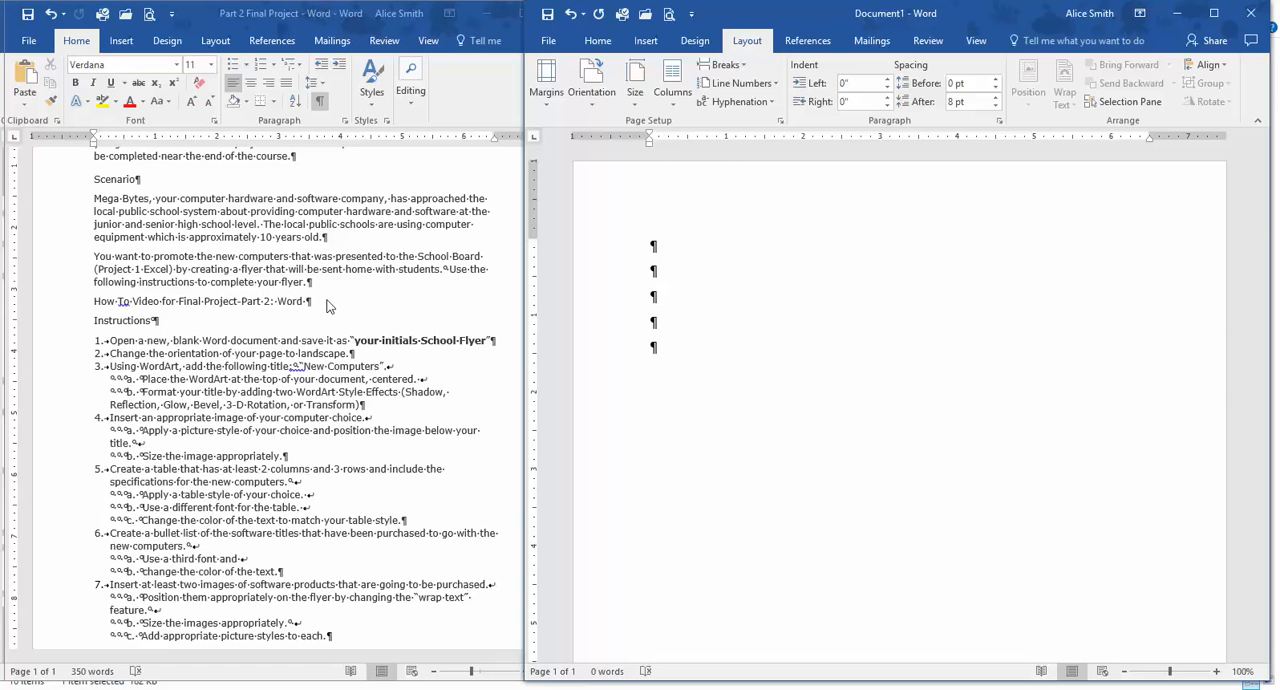
{"action": "scroll", "coordinate": [330, 301], "scroll_direction": "down", "scroll_amount": 1}
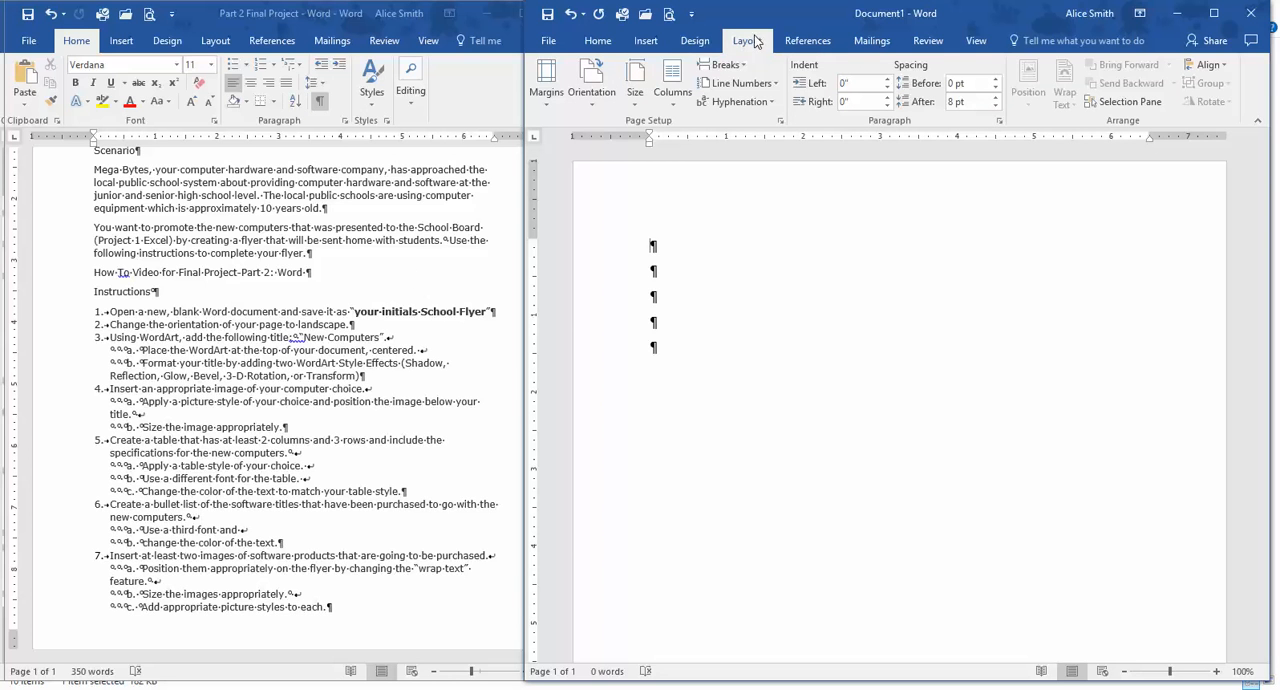
{"action": "left_click", "coordinate": [594, 100]}
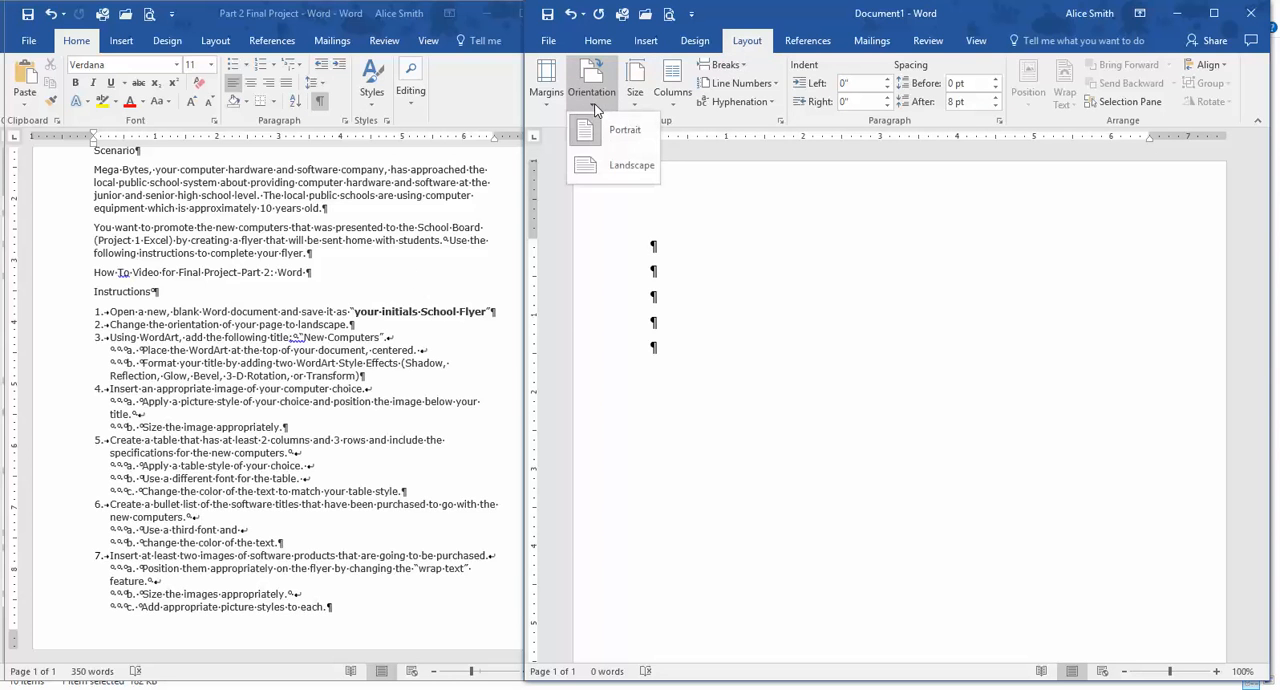
{"action": "left_click", "coordinate": [625, 166]}
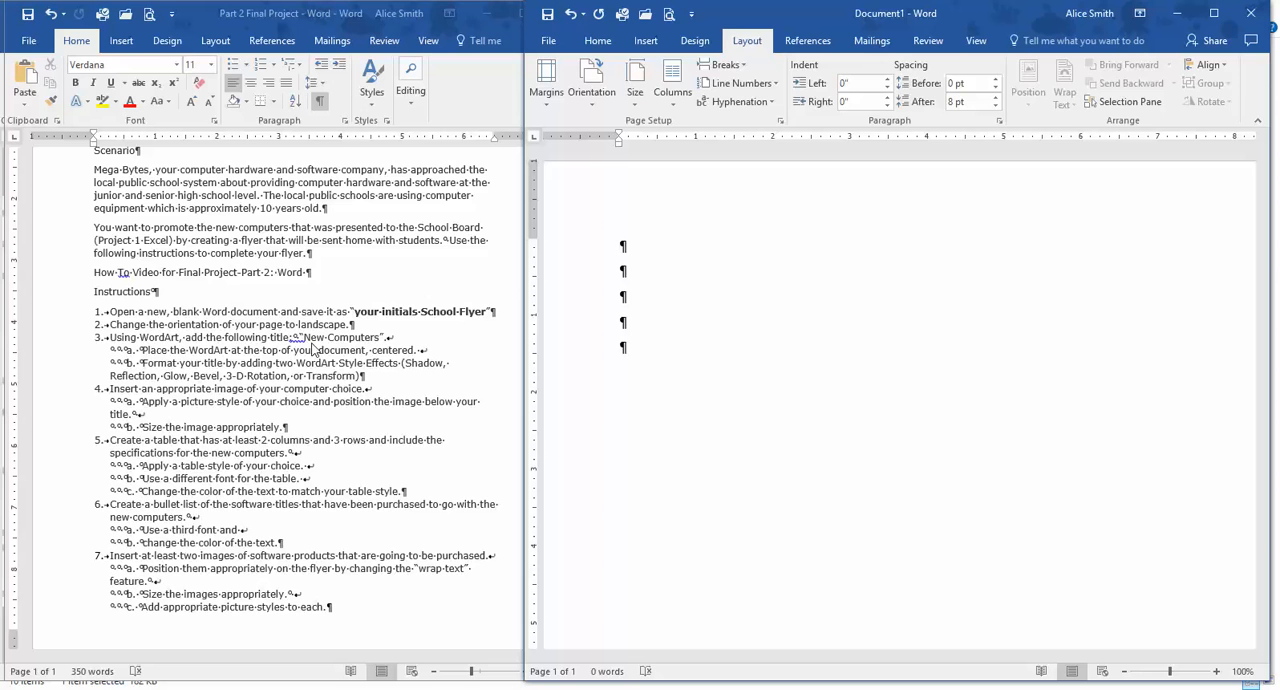
Enter the centered title "New Computers" on the first line with the text effect Fill: Blue, Accent color 1; Shadow.
{"action": "left_click", "coordinate": [606, 44]}
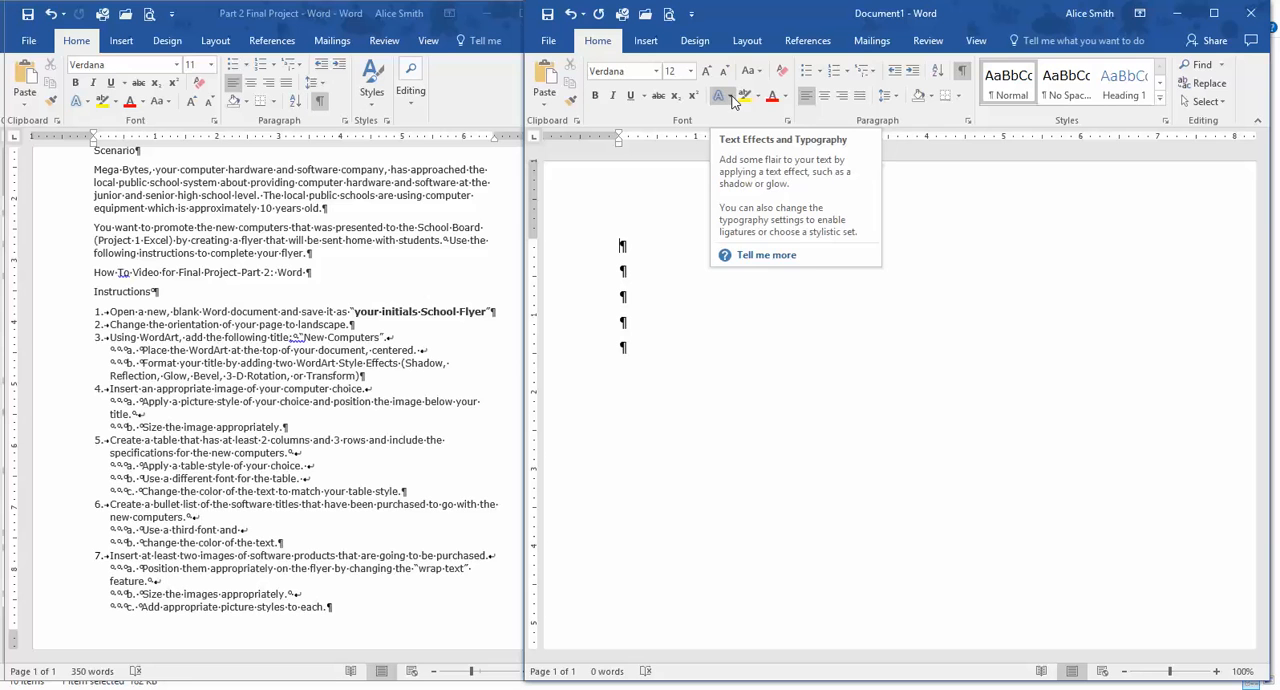
{"action": "left_click", "coordinate": [732, 97]}
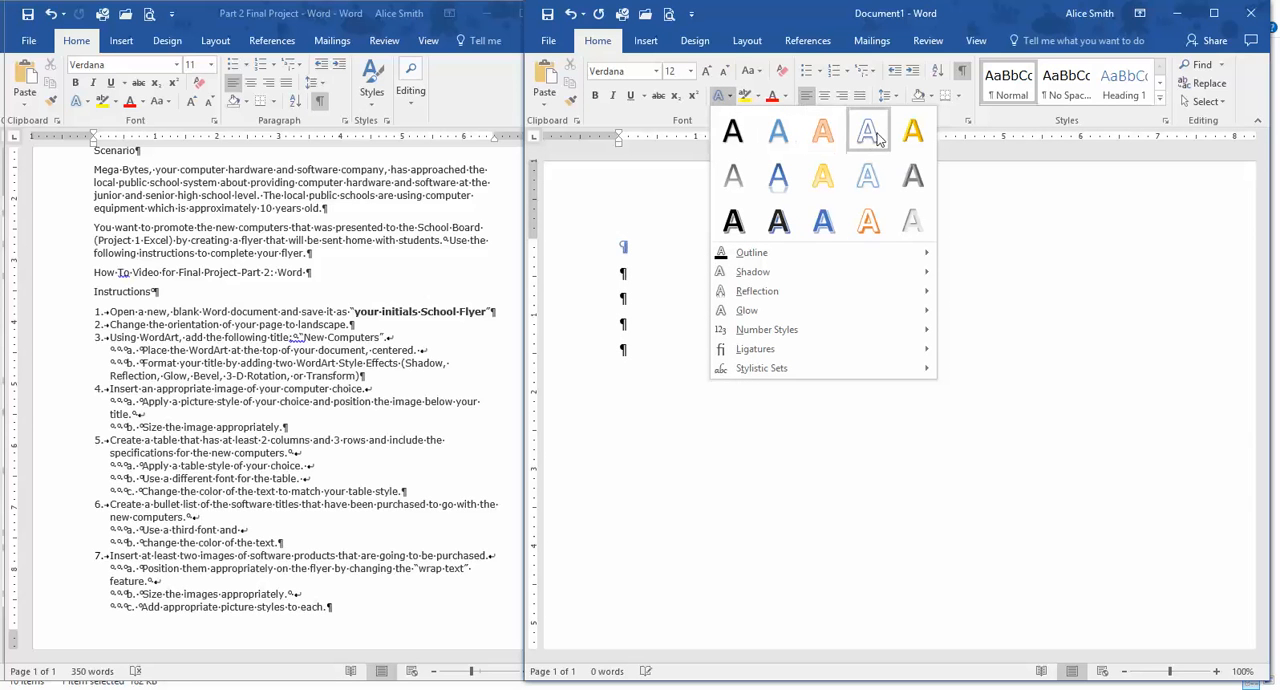
{"action": "left_click", "coordinate": [781, 139]}
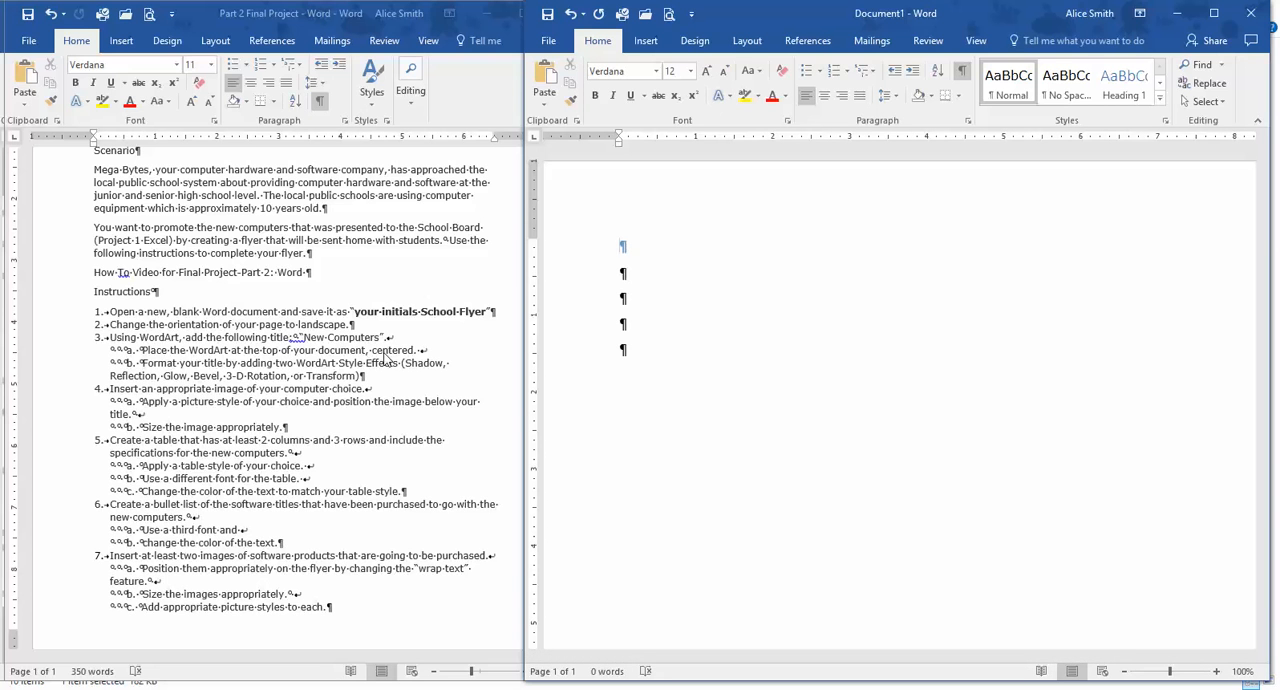
{"action": "left_click", "coordinate": [825, 96]}
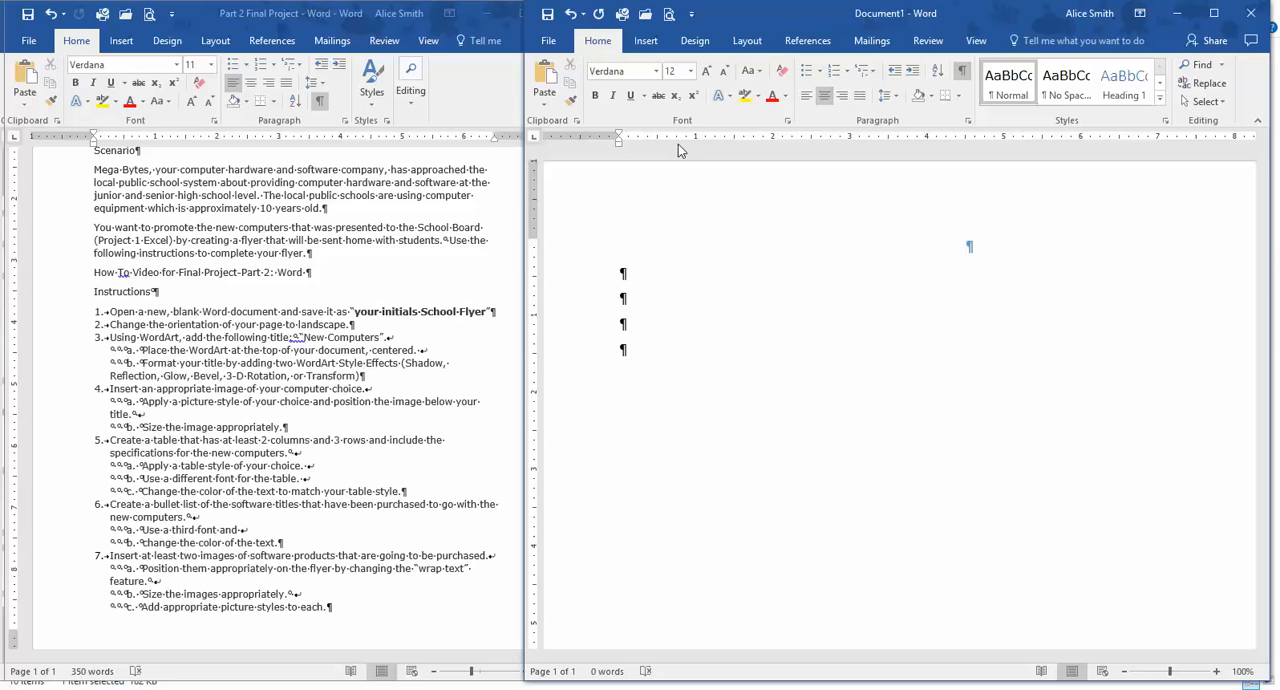
{"action": "type", "text": "New Computers"}
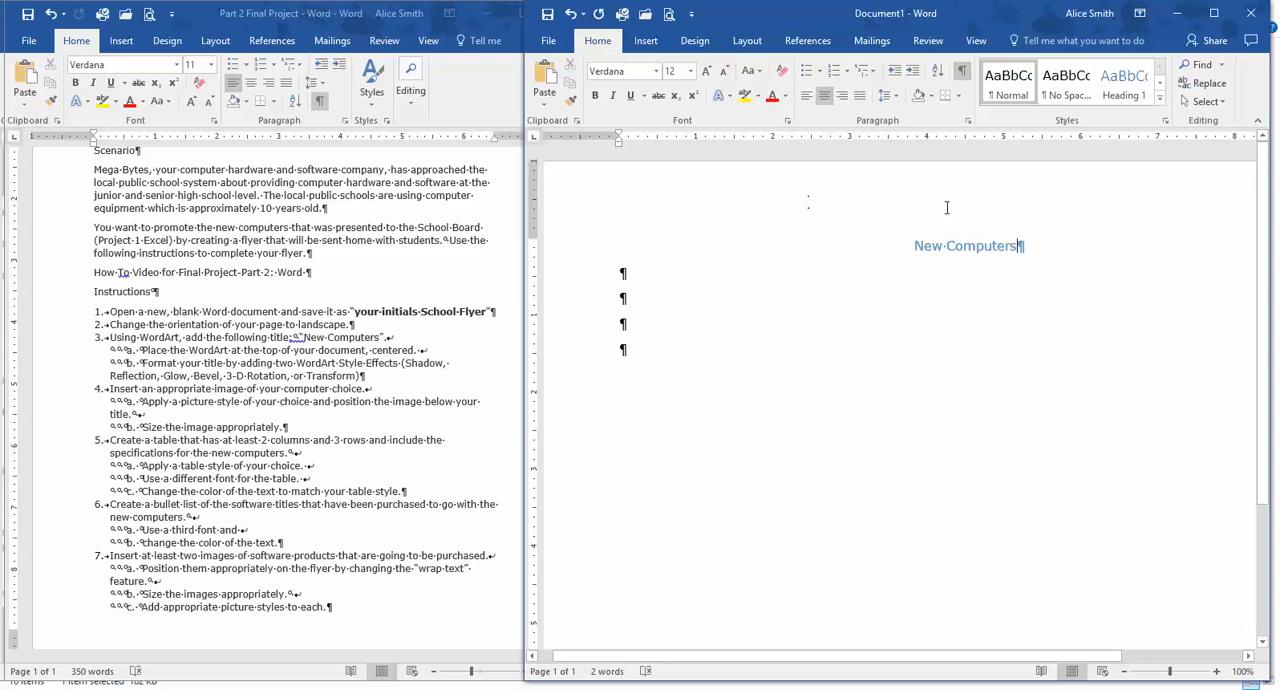
Set the font size of the "New Computers" title to 36.
{"action": "left_click_drag", "start_coordinate": [1023, 246], "coordinate": [914, 247]}
{"action": "left_click", "coordinate": [656, 72]}
{"action": "left_click", "coordinate": [656, 72]}
{"action": "left_click", "coordinate": [690, 76]}
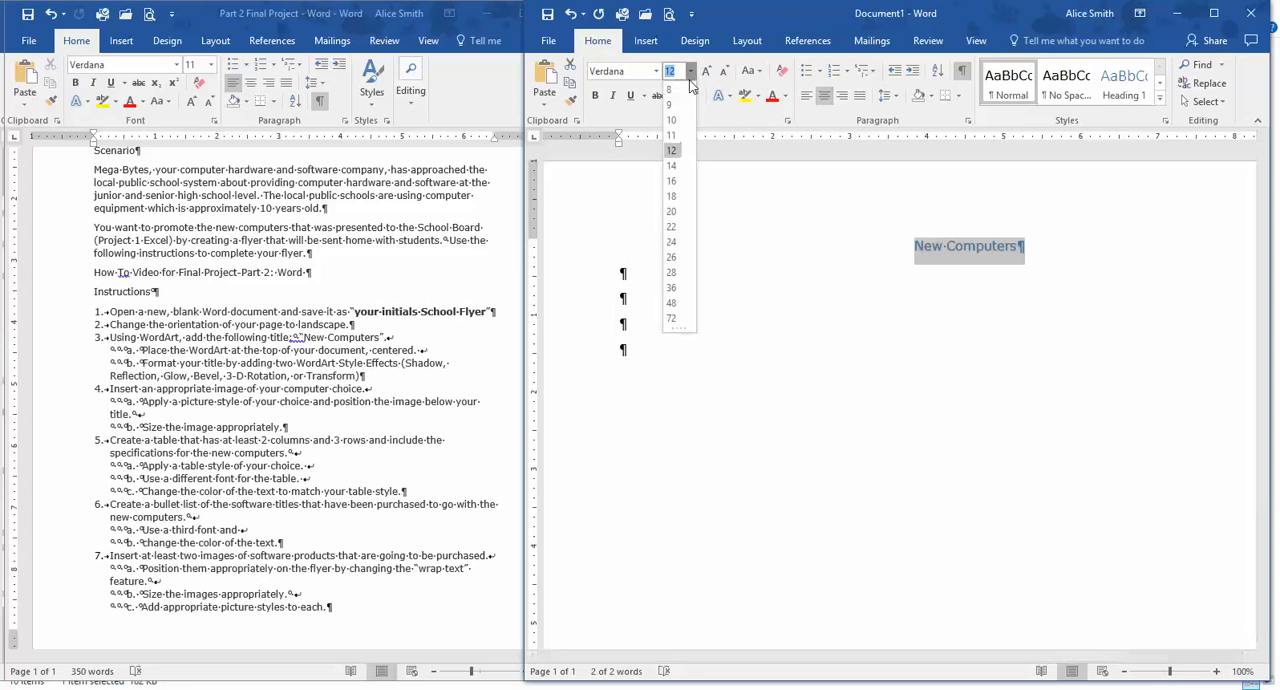
{"action": "left_click", "coordinate": [673, 288]}
{"action": "left_click", "coordinate": [665, 305]}
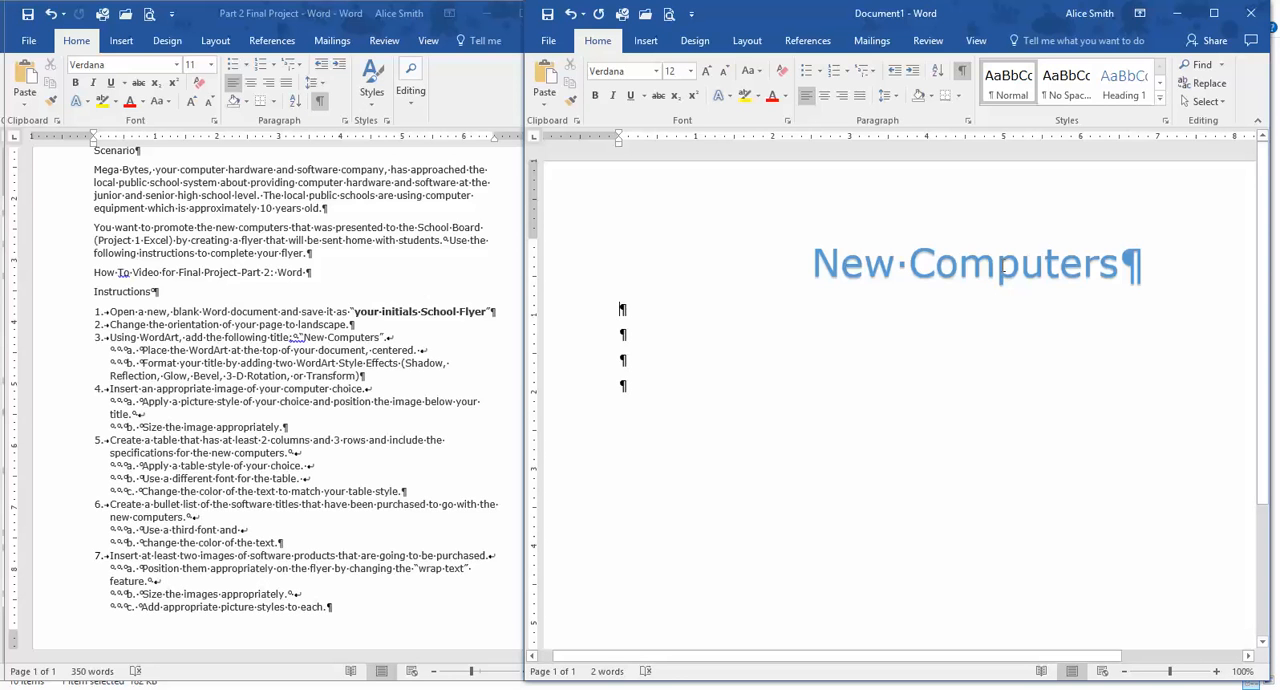
Add the third reflection variation of the first row and the gray glow variation of the second row to the title.
{"action": "left_click", "coordinate": [1001, 264]}
{"action": "left_click_drag", "start_coordinate": [813, 263], "coordinate": [1142, 266]}
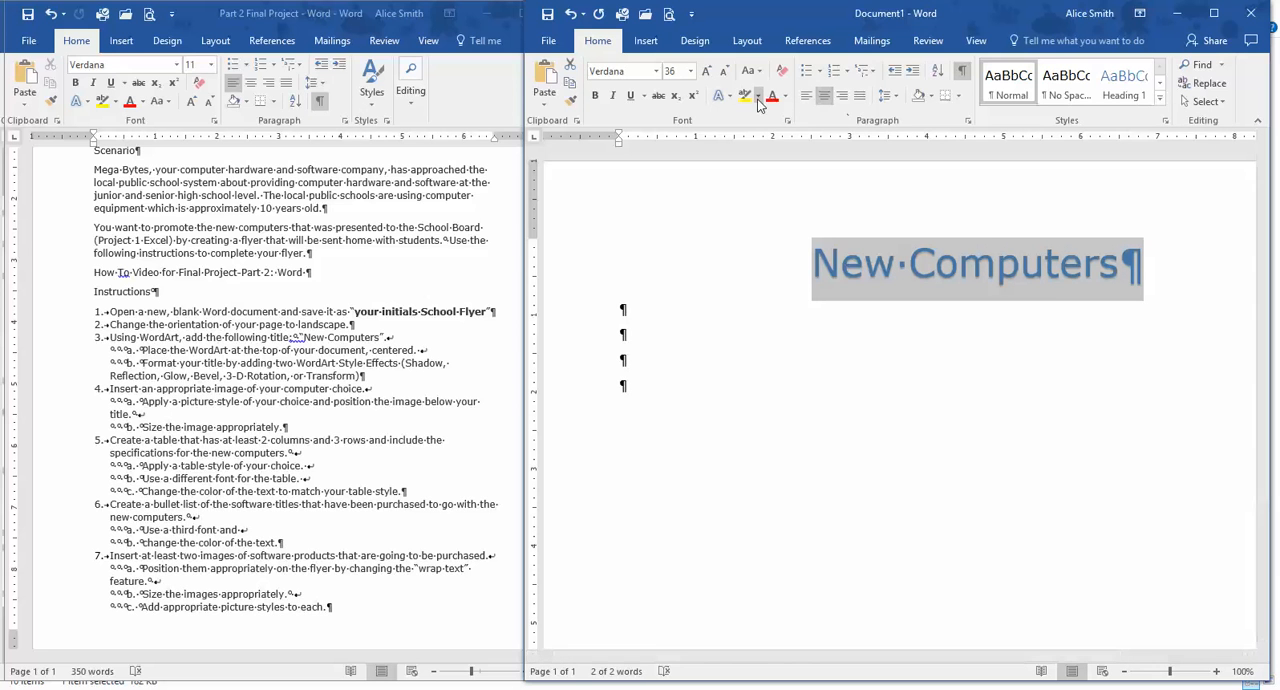
{"action": "left_click", "coordinate": [730, 97]}
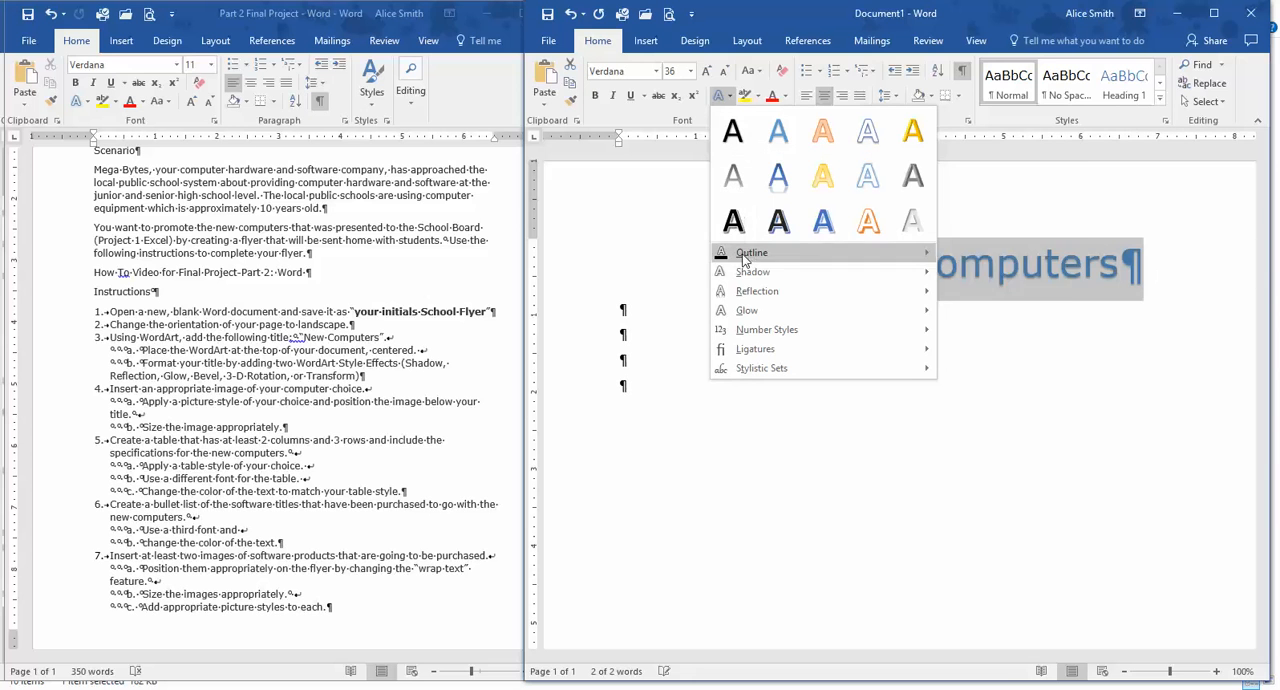
{"action": "mouse_move", "coordinate": [744, 258]}
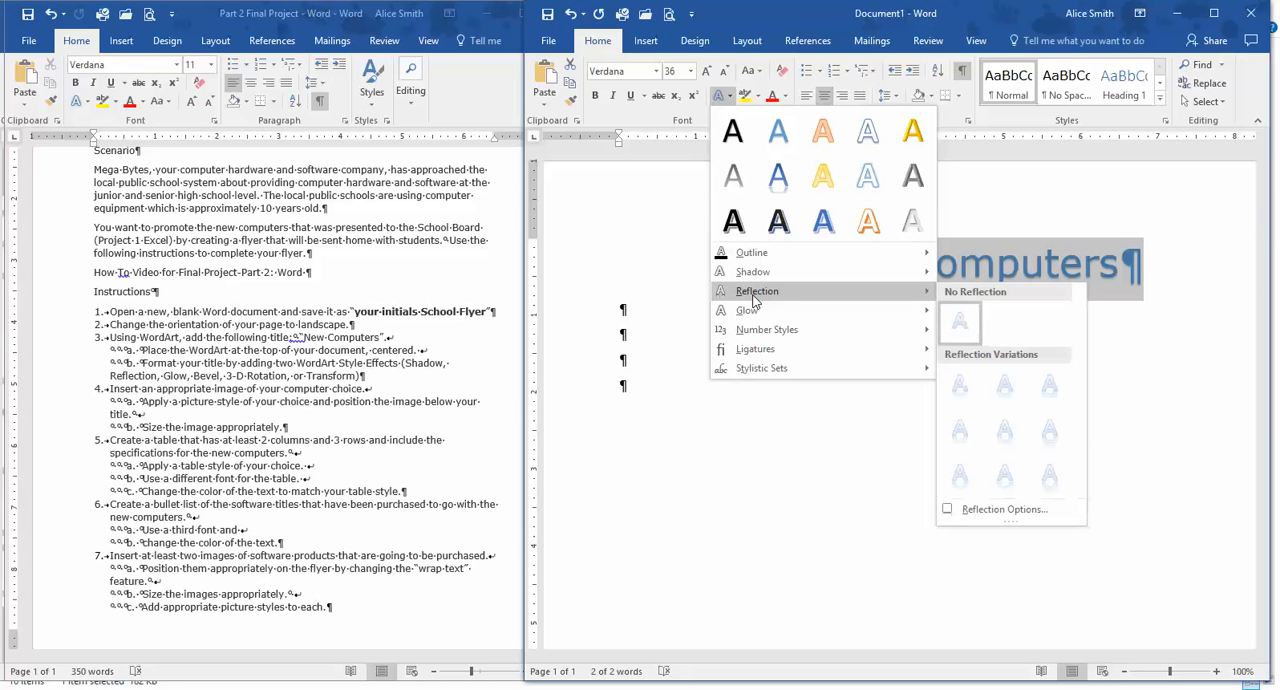
{"action": "left_click", "coordinate": [1050, 392]}
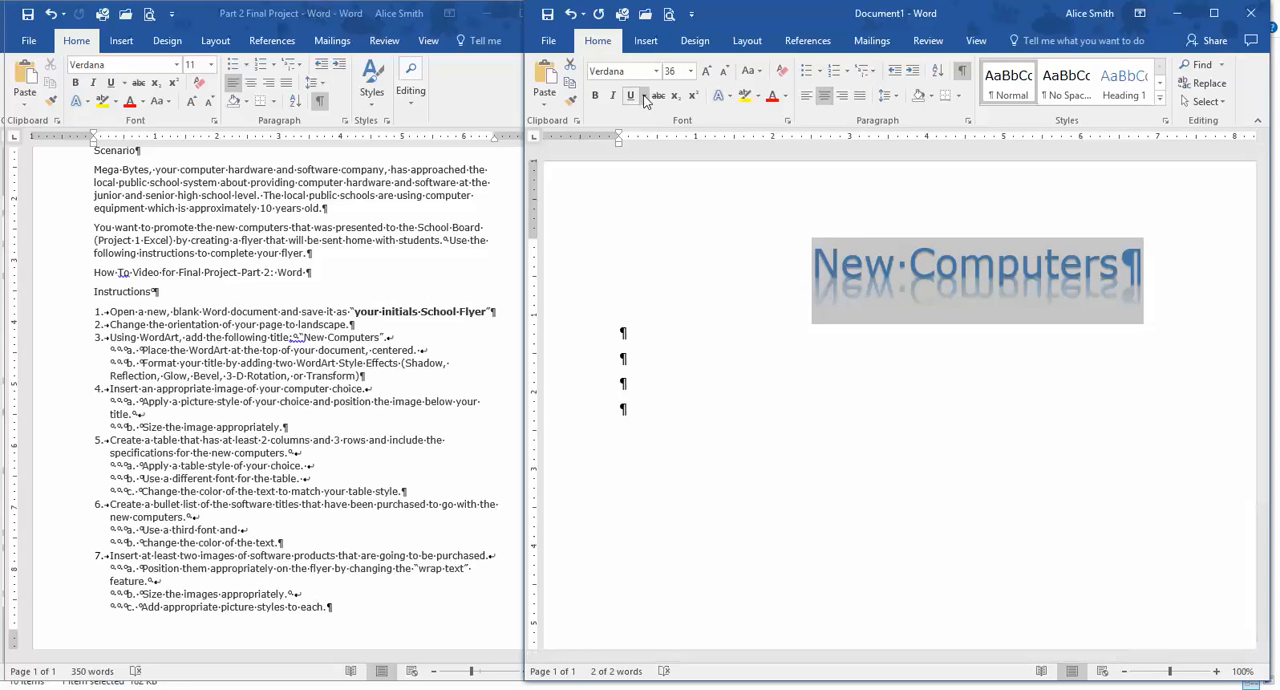
{"action": "left_click", "coordinate": [731, 95]}
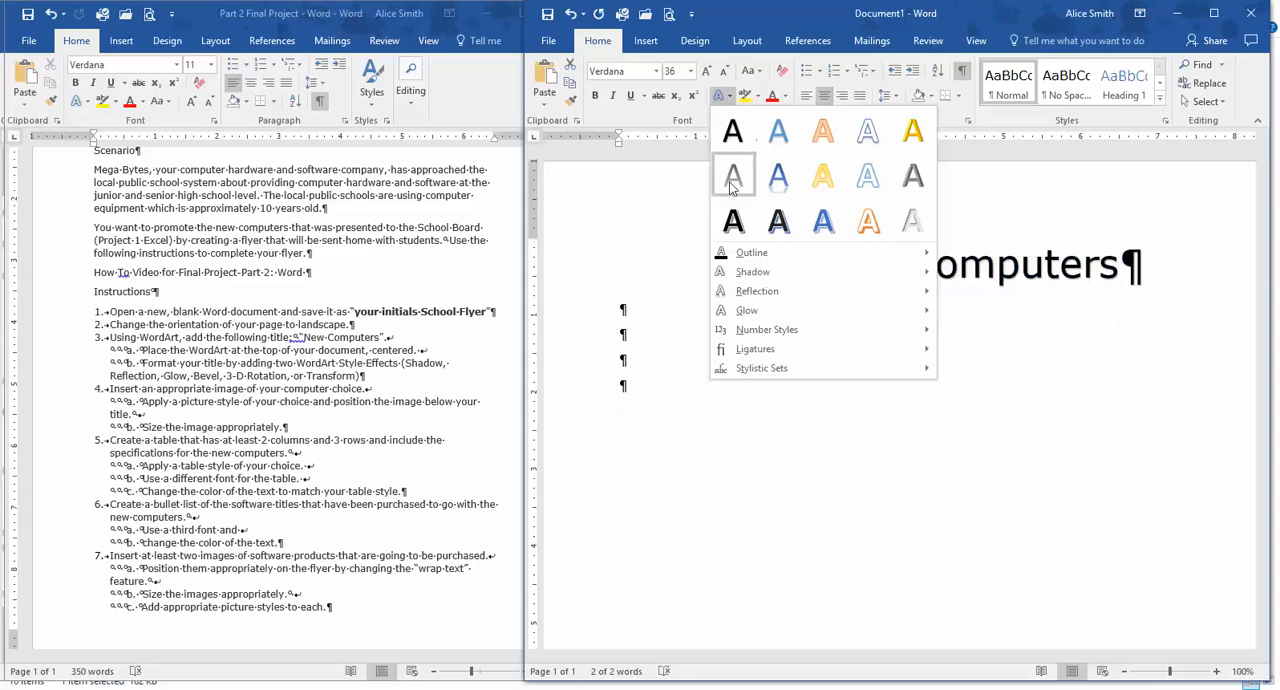
{"action": "mouse_move", "coordinate": [744, 312]}
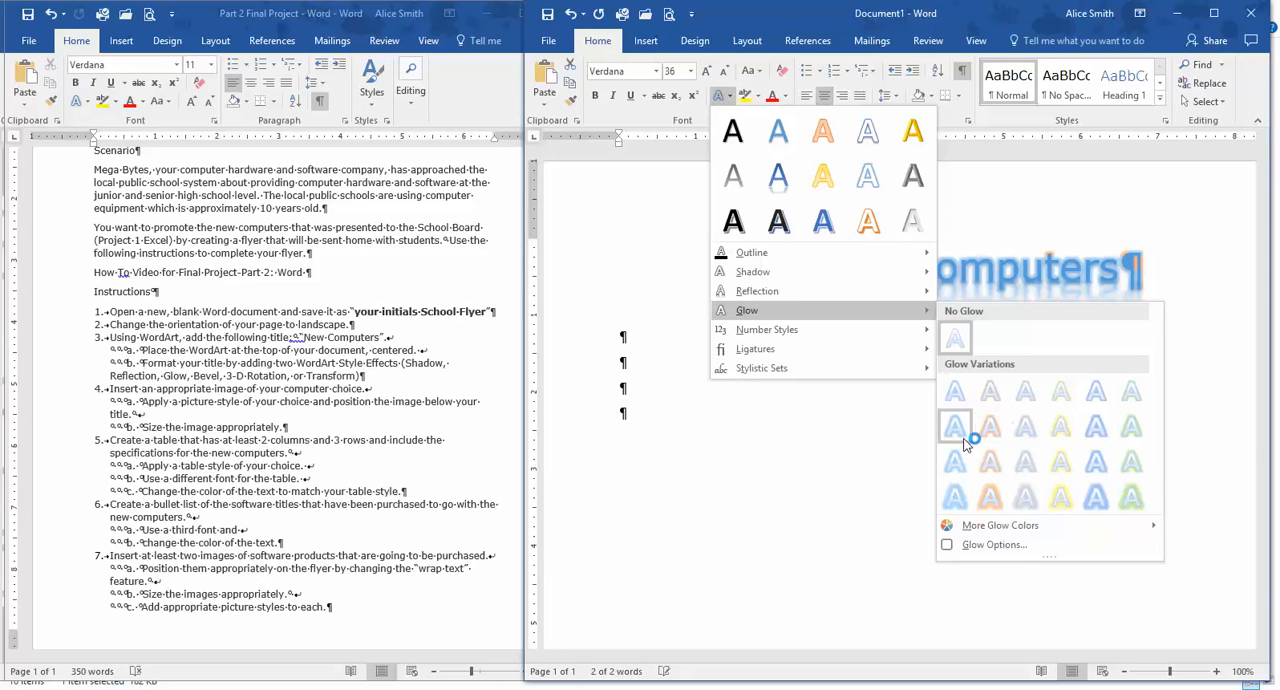
{"action": "left_click", "coordinate": [1022, 436]}
Copy the third laptop picture from the Bing results in the browser and paste it into the flyer's second empty paragraph below the title.
{"action": "left_click", "coordinate": [733, 372]}
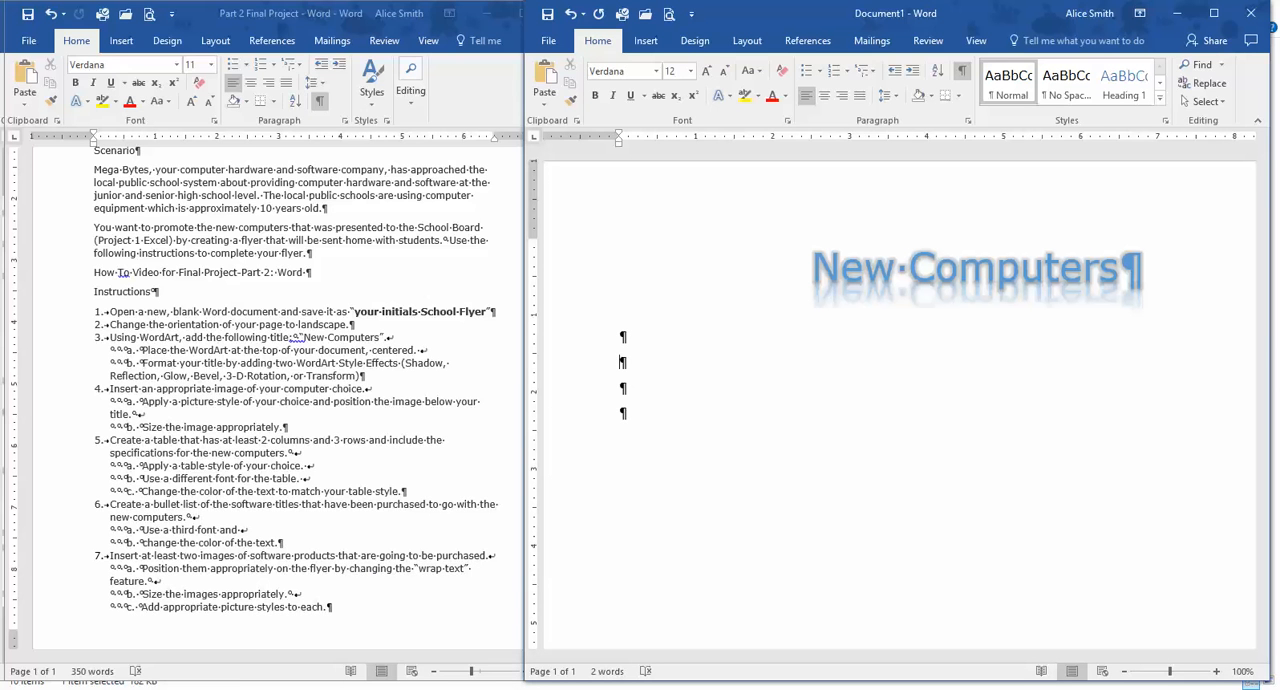
{"action": "key", "text": "alt+Tab"}
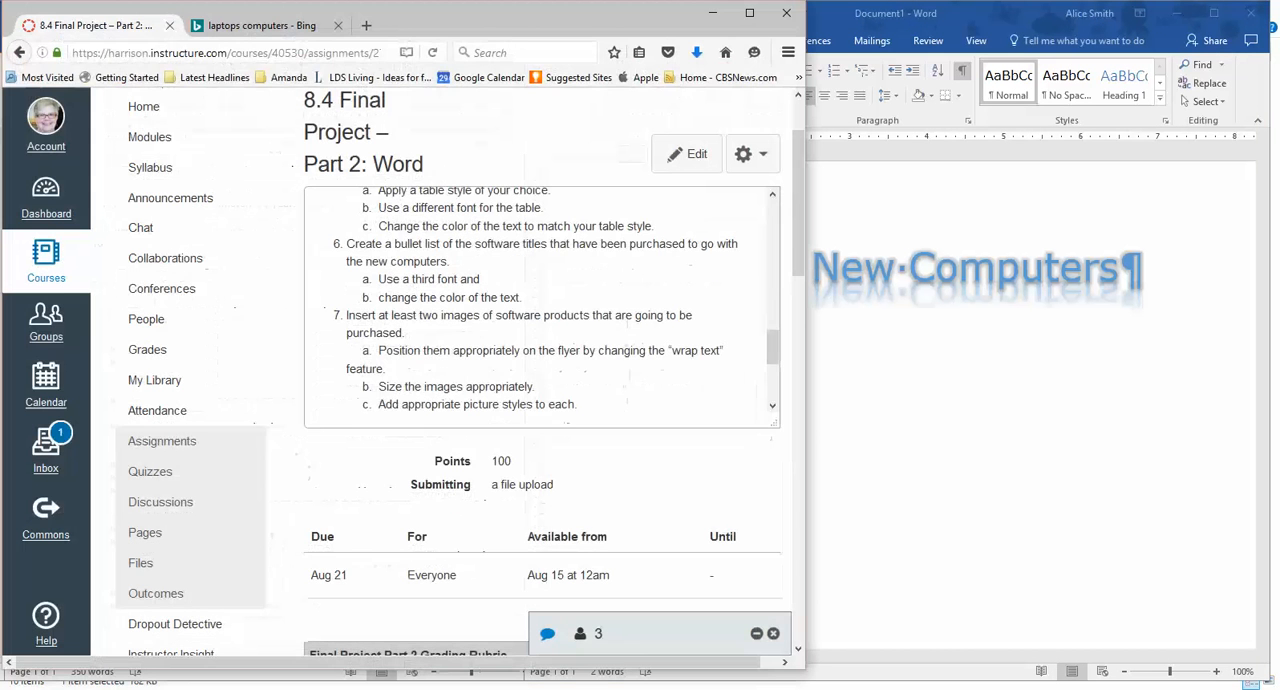
{"action": "left_click", "coordinate": [288, 26]}
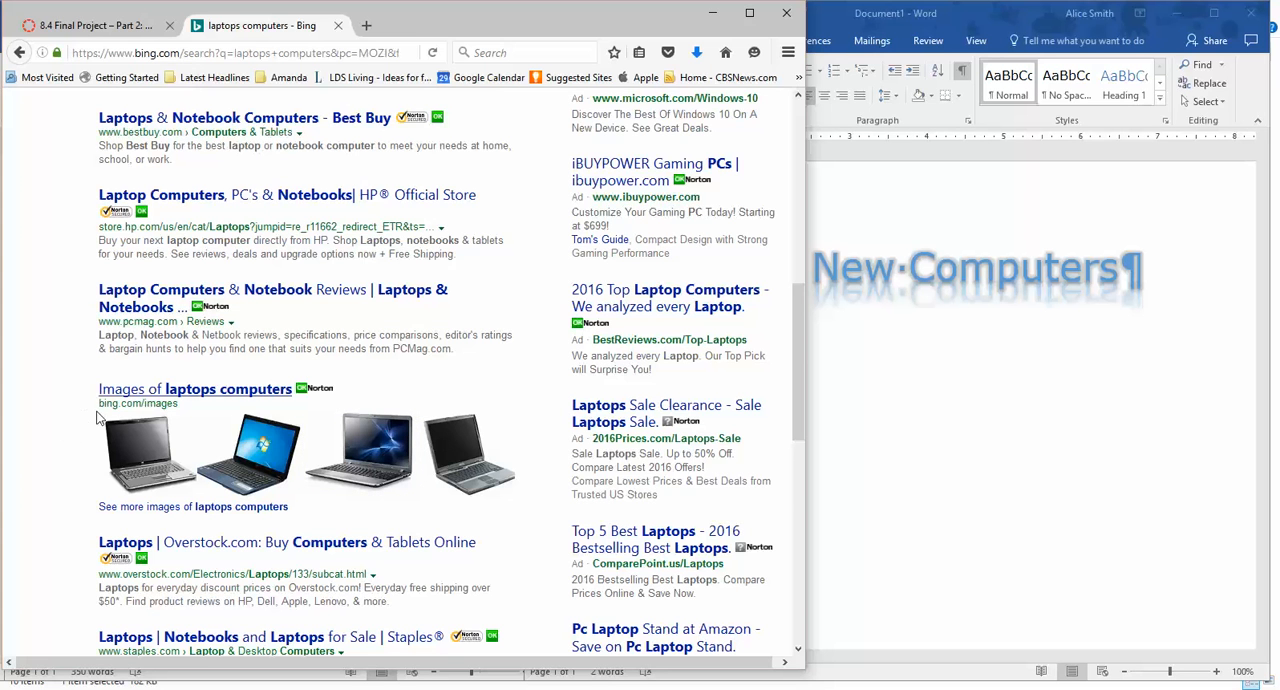
{"action": "mouse_move", "coordinate": [380, 465]}
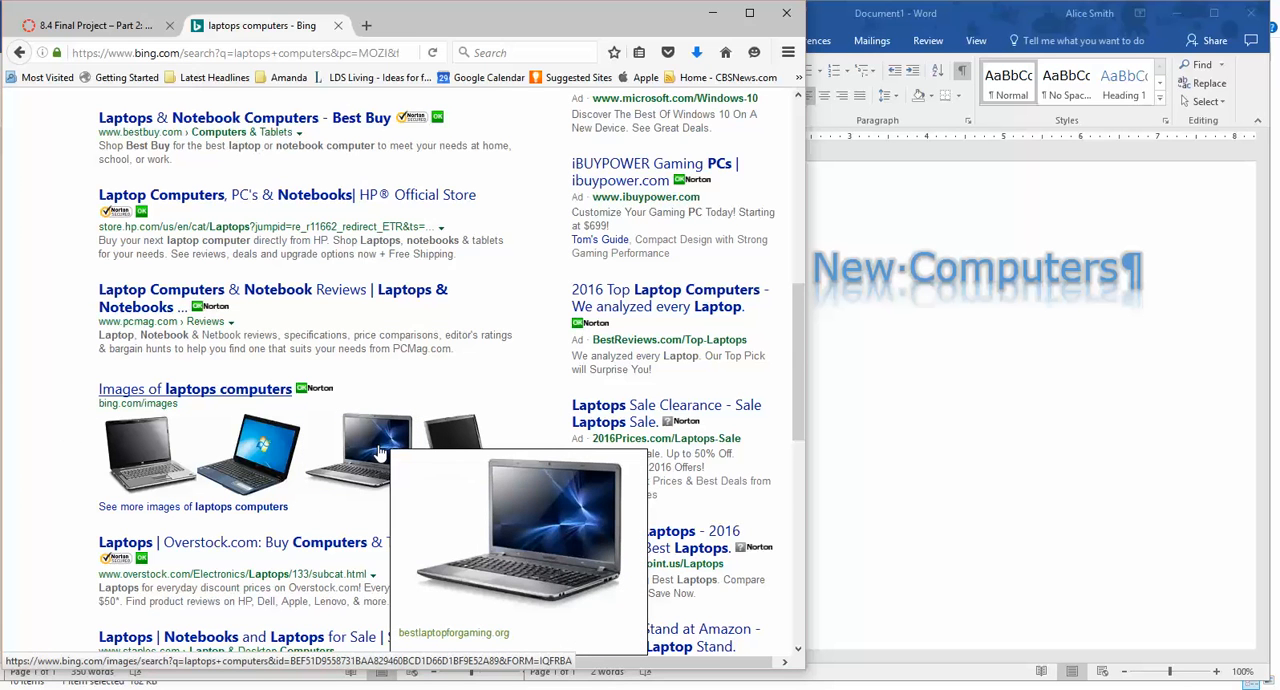
{"action": "right_click", "coordinate": [380, 452]}
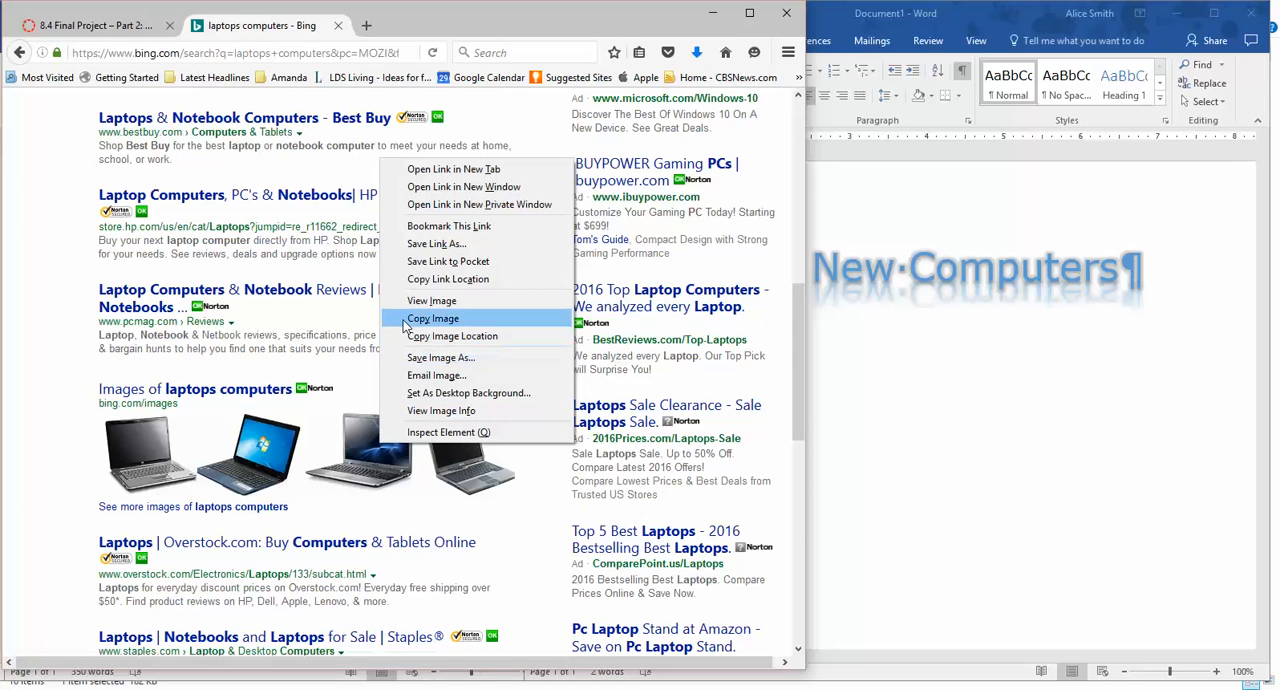
{"action": "left_click", "coordinate": [432, 318]}
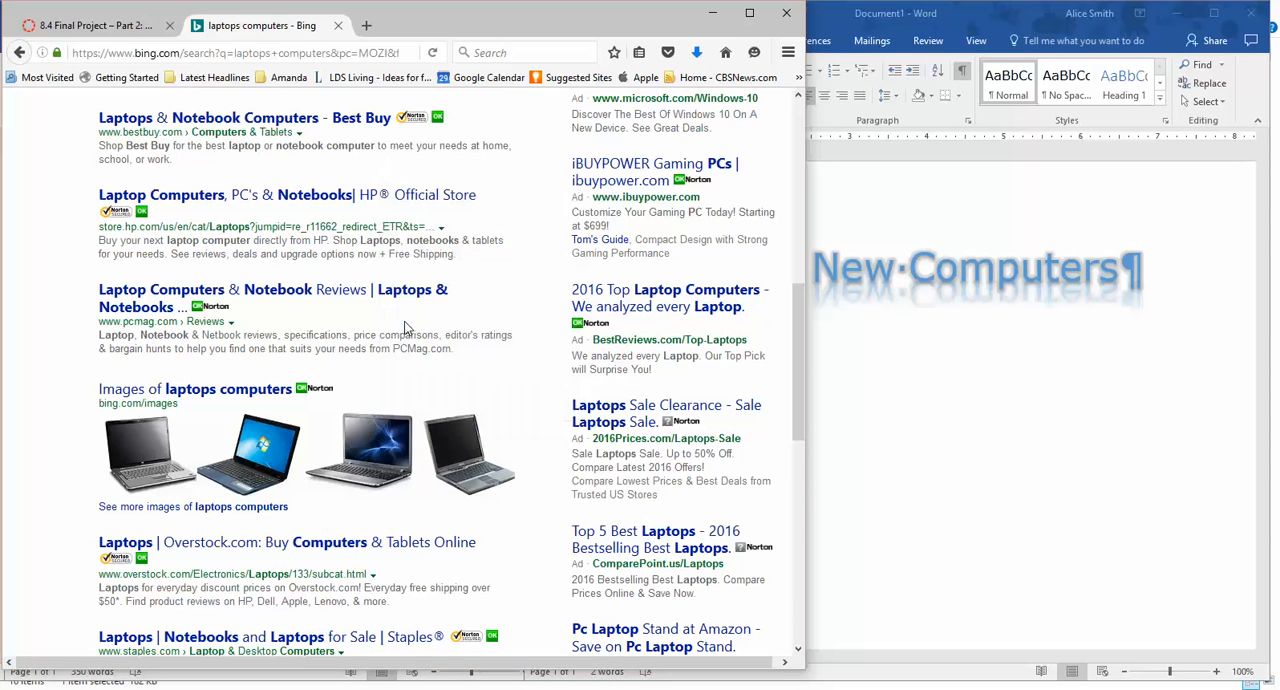
{"action": "left_click", "coordinate": [922, 485]}
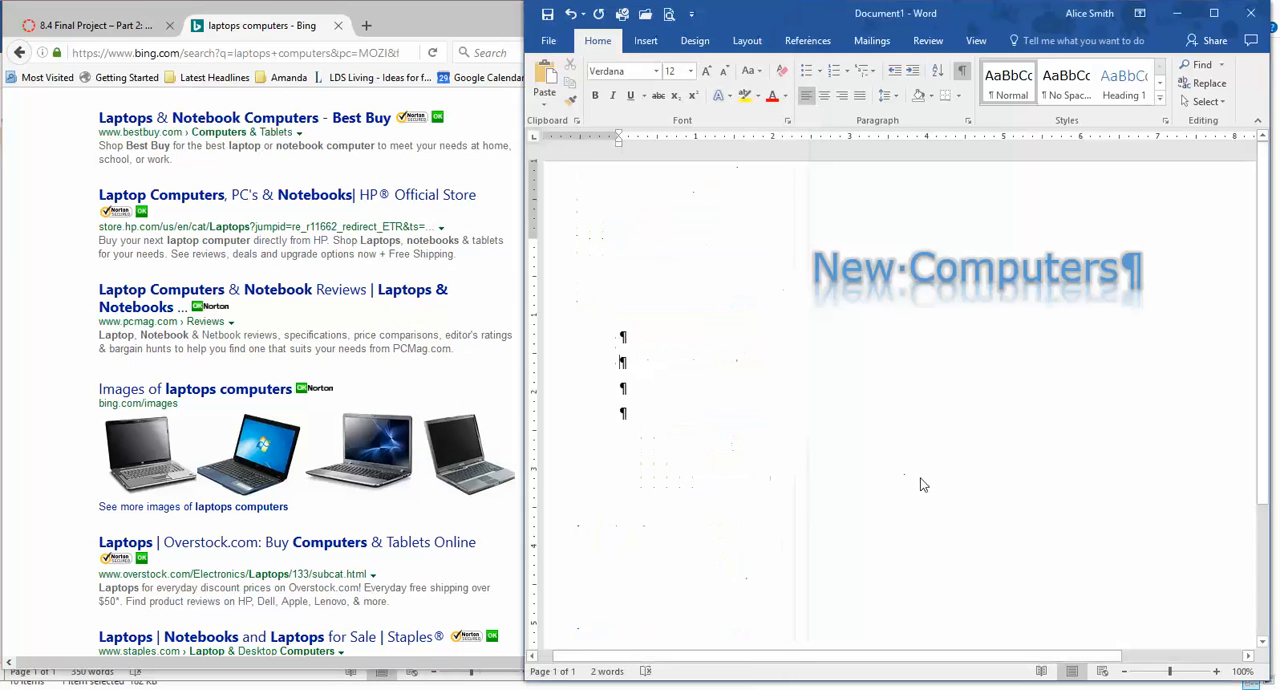
{"action": "left_click", "coordinate": [544, 88]}
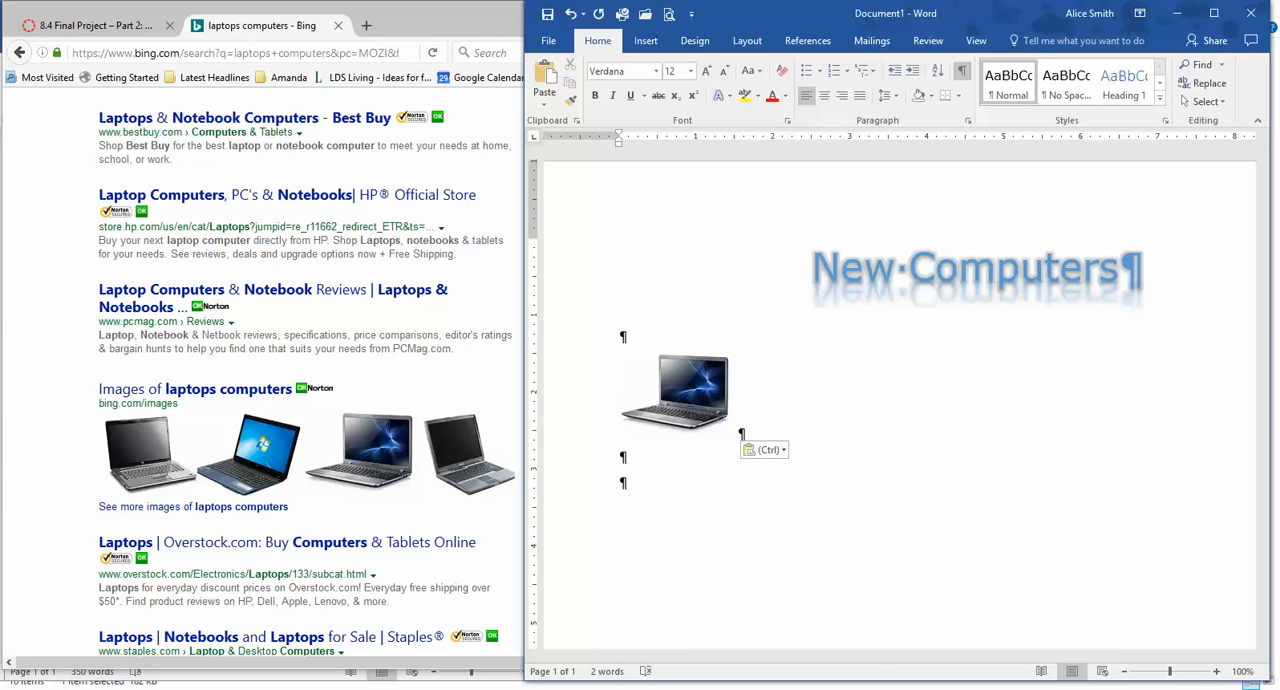
Bring the Part 2 Final Project instructions back into view beside the flyer and return to the flyer document.
{"action": "mouse_move", "coordinate": [723, 688]}
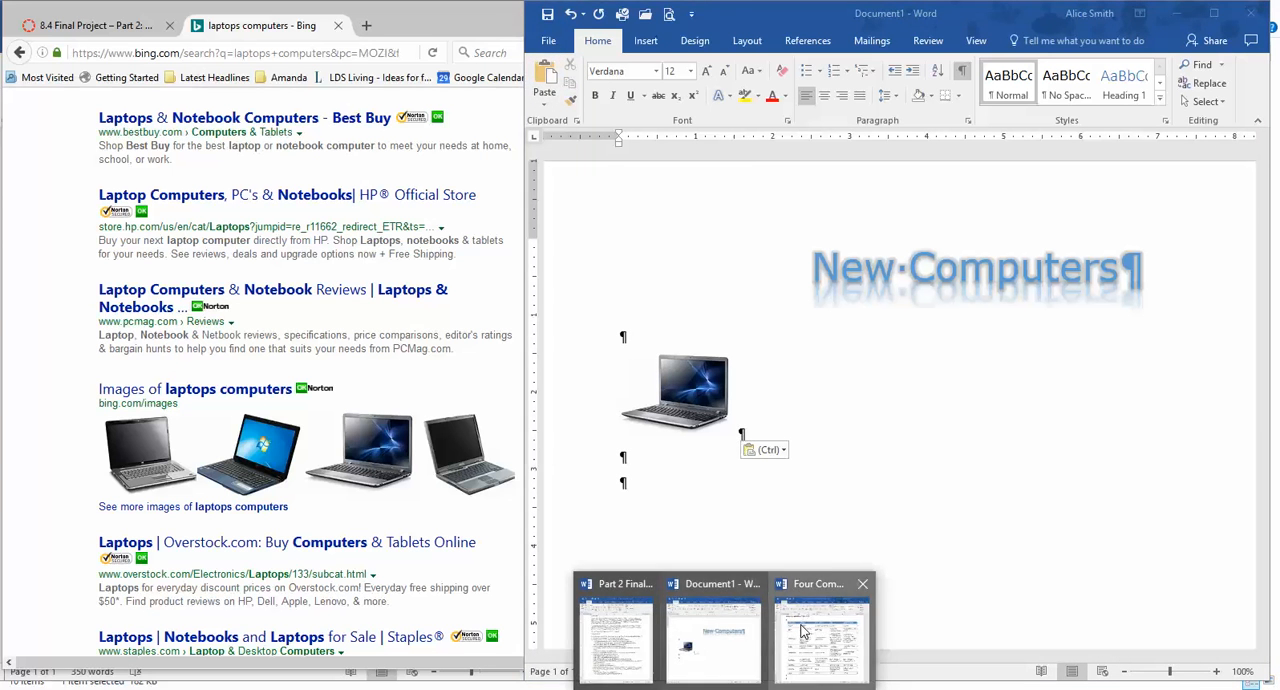
{"action": "left_click", "coordinate": [820, 624]}
{"action": "mouse_move", "coordinate": [725, 688]}
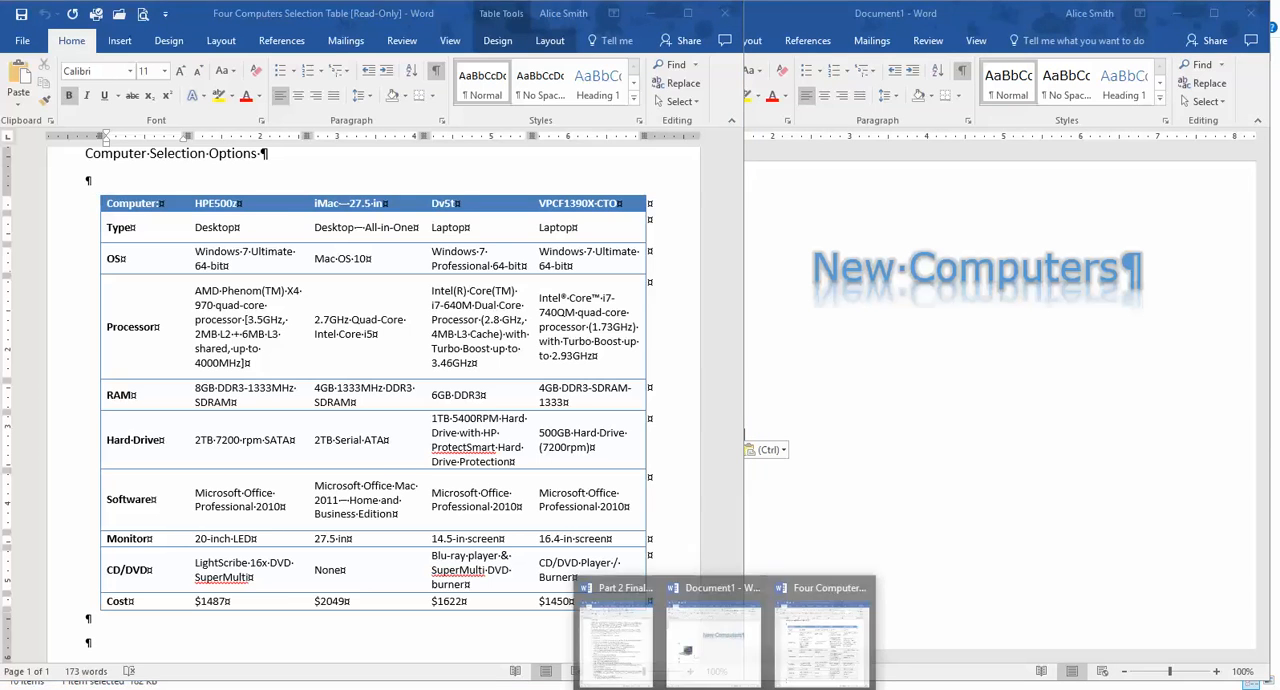
{"action": "left_click", "coordinate": [633, 650]}
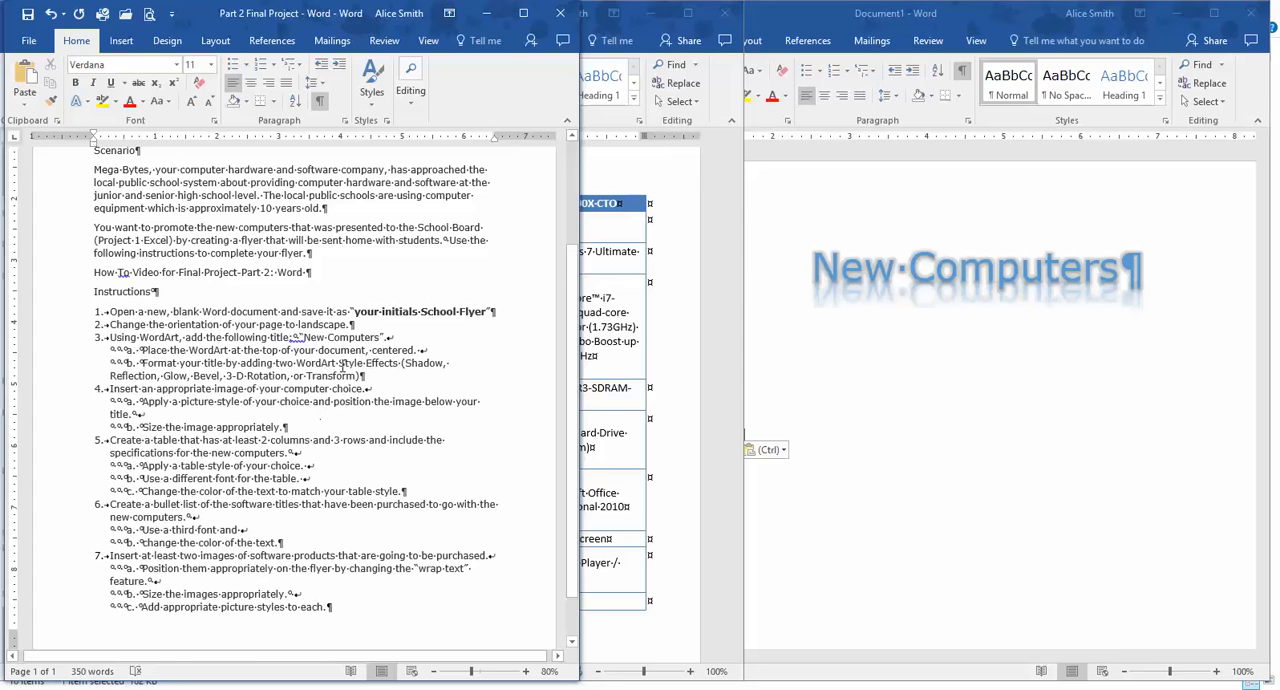
{"action": "left_click", "coordinate": [814, 428]}
{"action": "key", "text": "ctrl+v"}
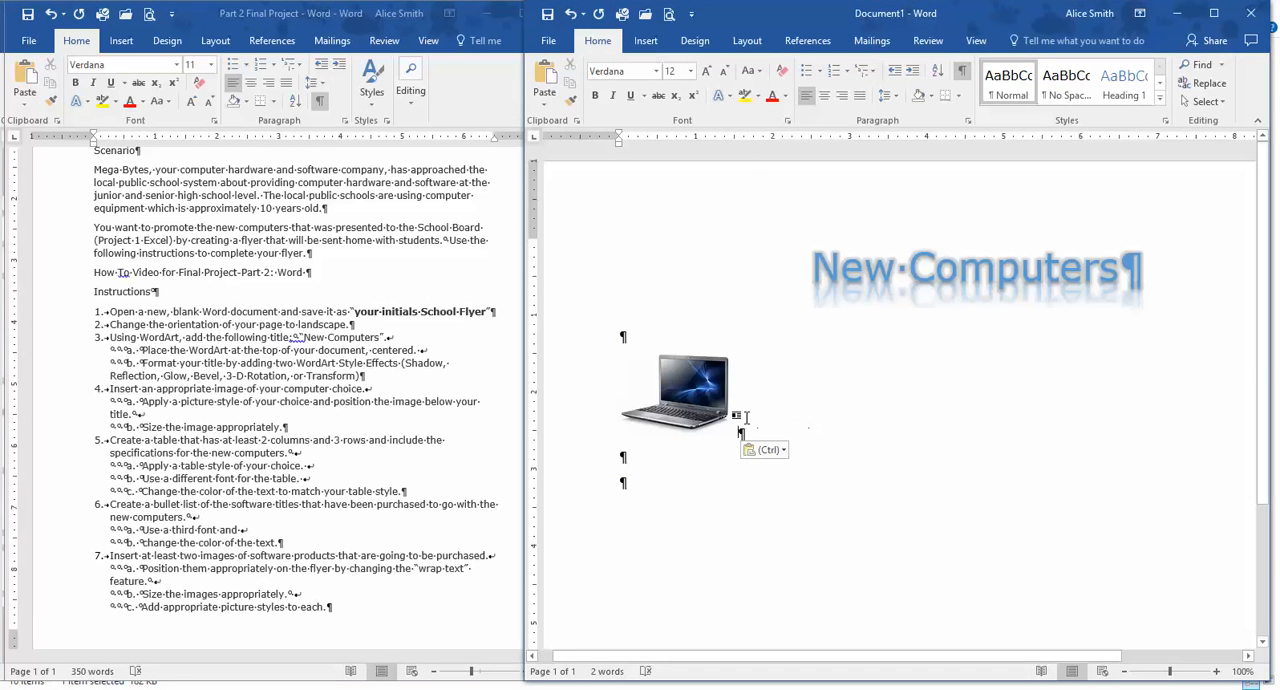
Center the laptop picture and delete the empty paragraph between it and the title.
{"action": "left_click", "coordinate": [692, 397]}
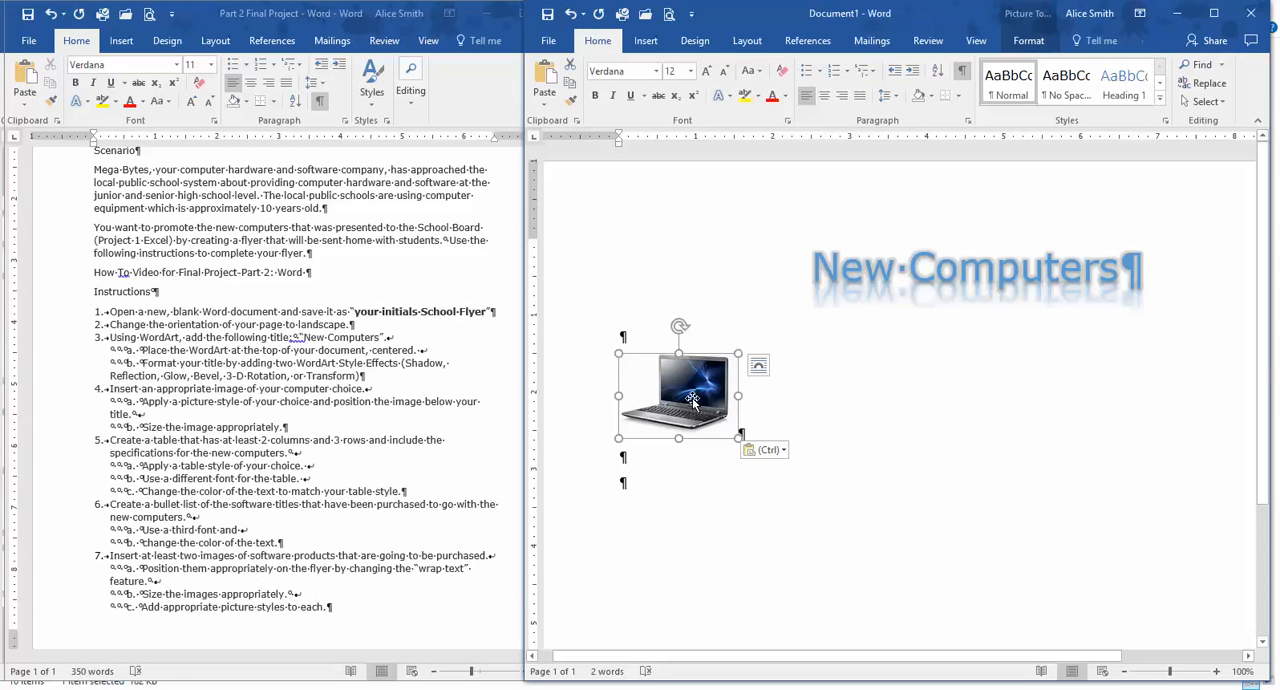
{"action": "left_click", "coordinate": [825, 100]}
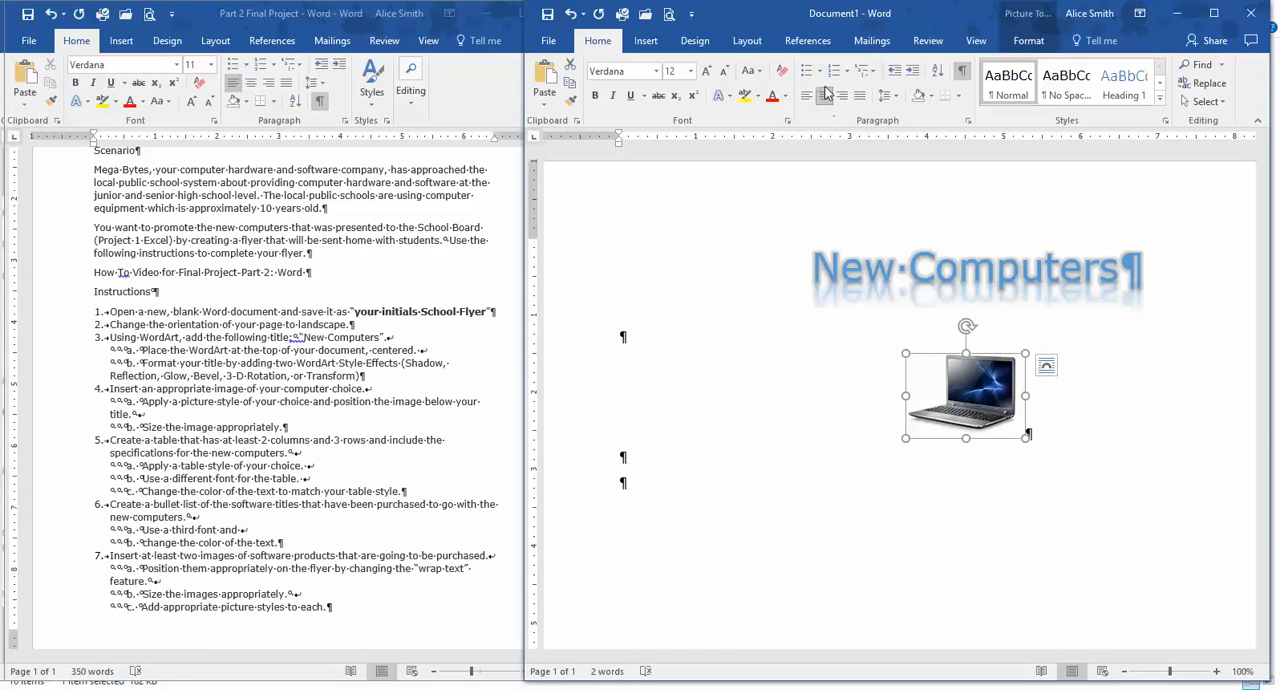
{"action": "left_click", "coordinate": [678, 338]}
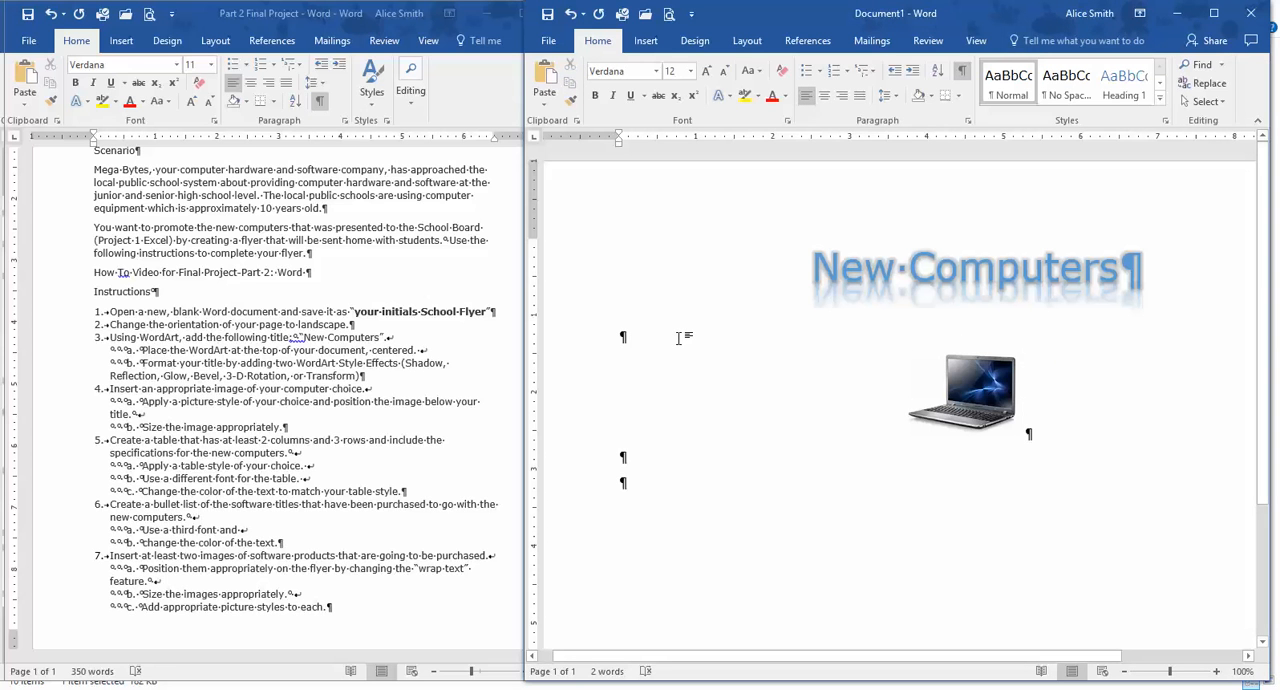
{"action": "key", "text": "Delete"}
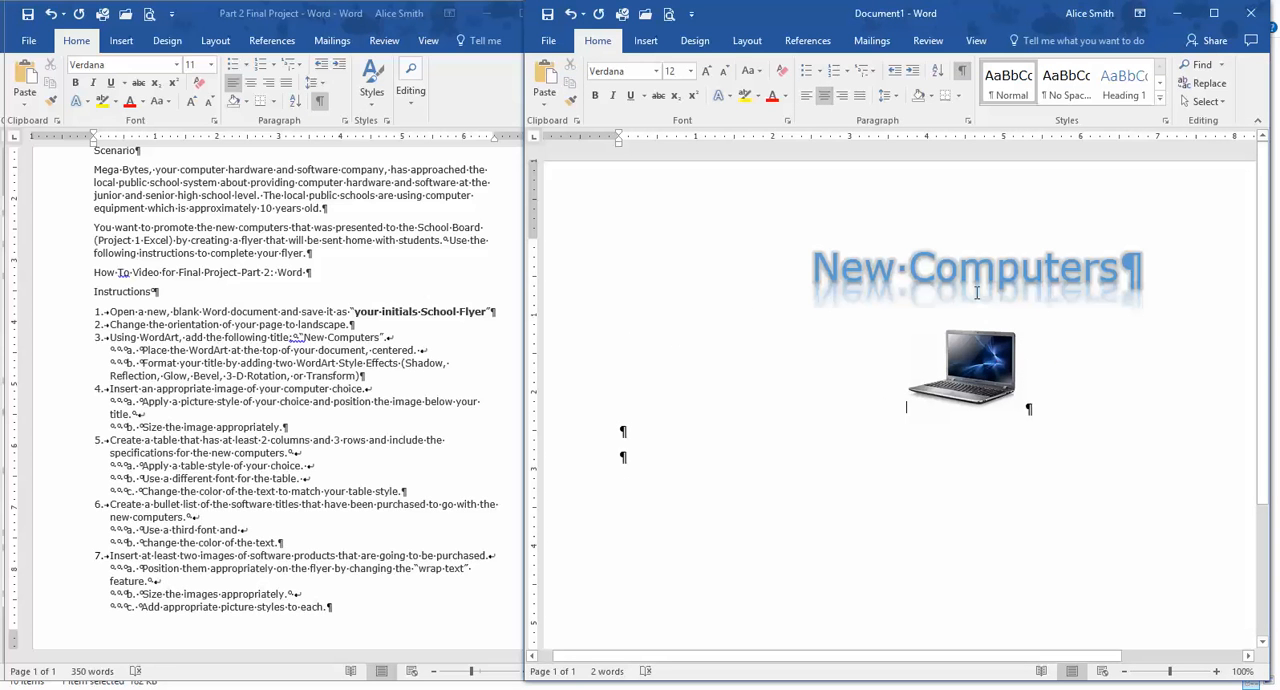
Enlarge the laptop picture below the title by about a third, keeping its proportions.
{"action": "left_click", "coordinate": [973, 370]}
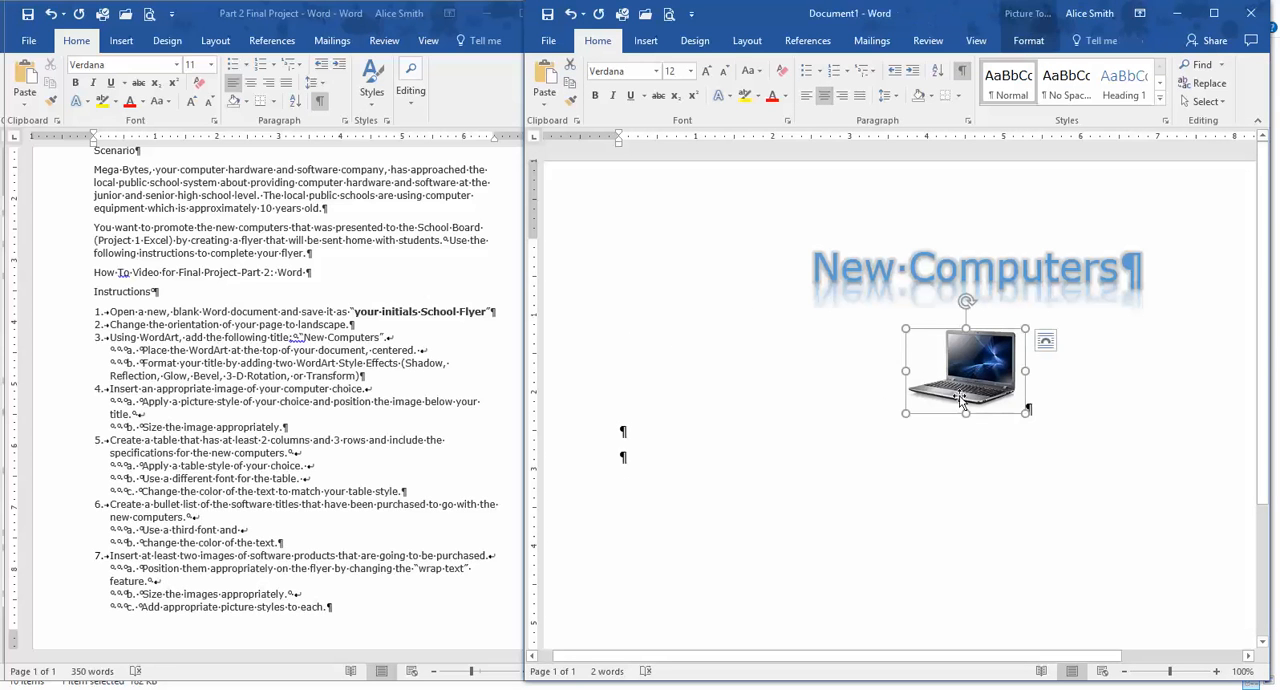
{"action": "left_click_drag", "start_coordinate": [903, 416], "coordinate": [857, 431]}
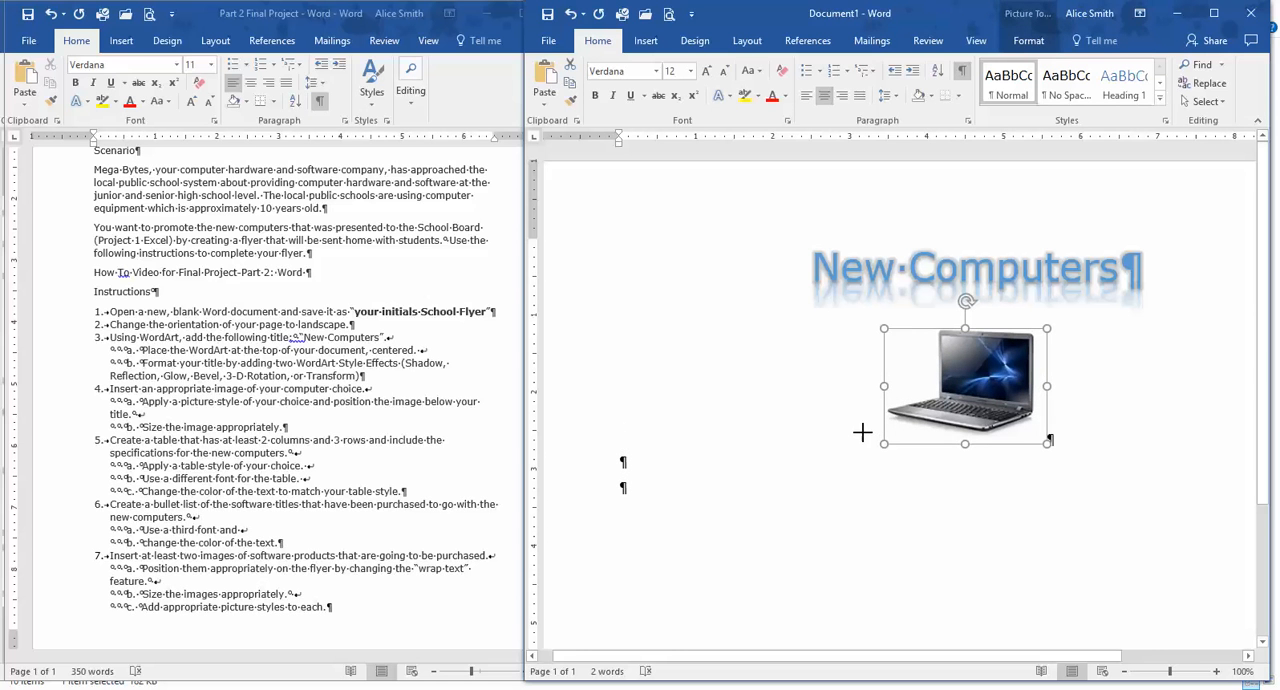
Insert a table with 2 columns and 3 rows in the empty paragraph below the laptop picture.
{"action": "left_click", "coordinate": [850, 498]}
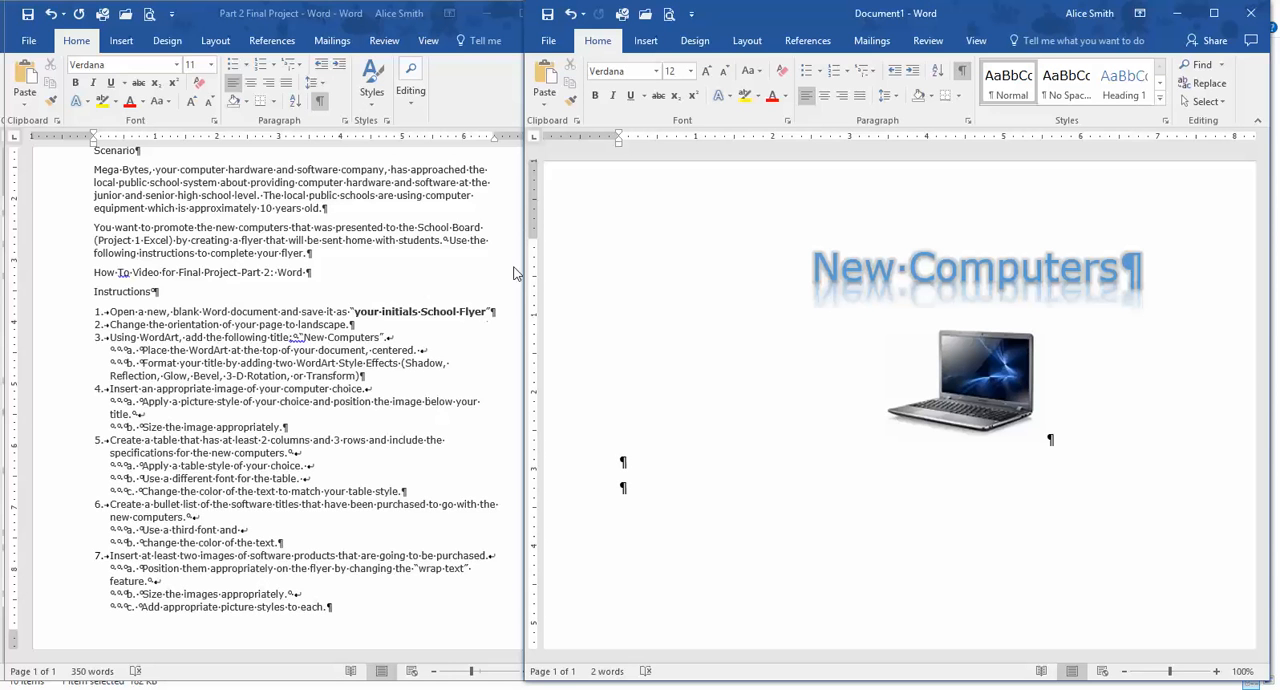
{"action": "left_click", "coordinate": [646, 45]}
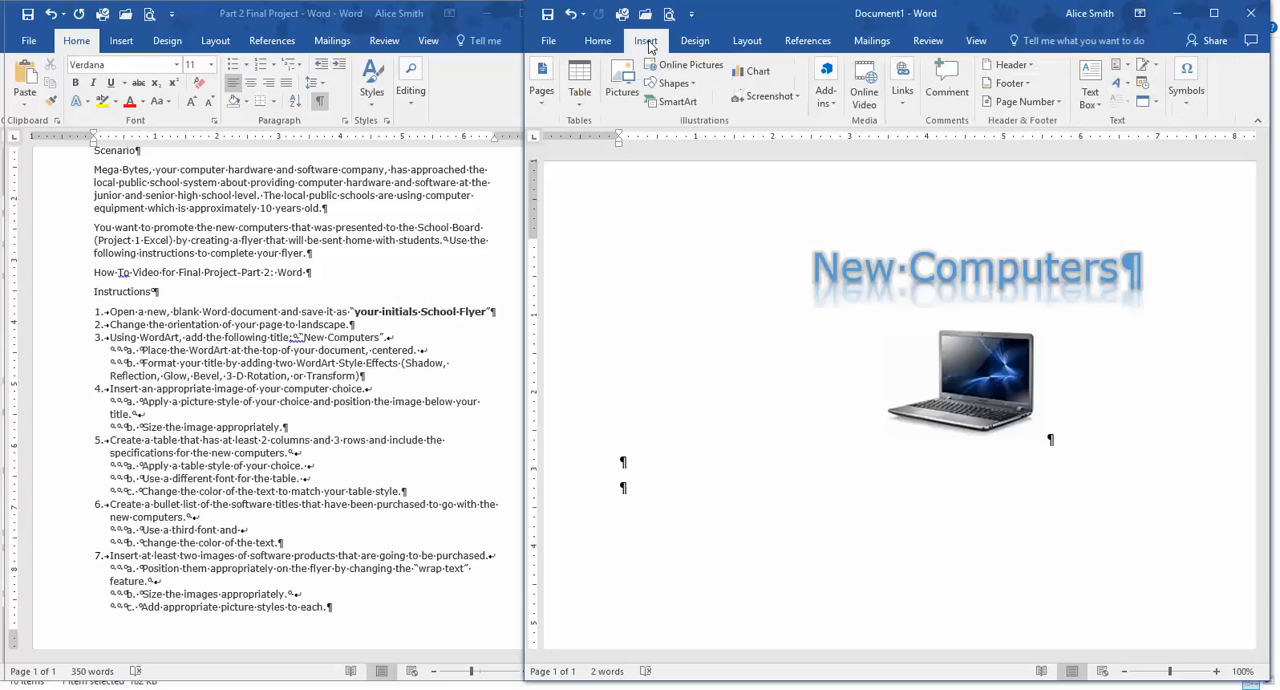
{"action": "left_click", "coordinate": [578, 85]}
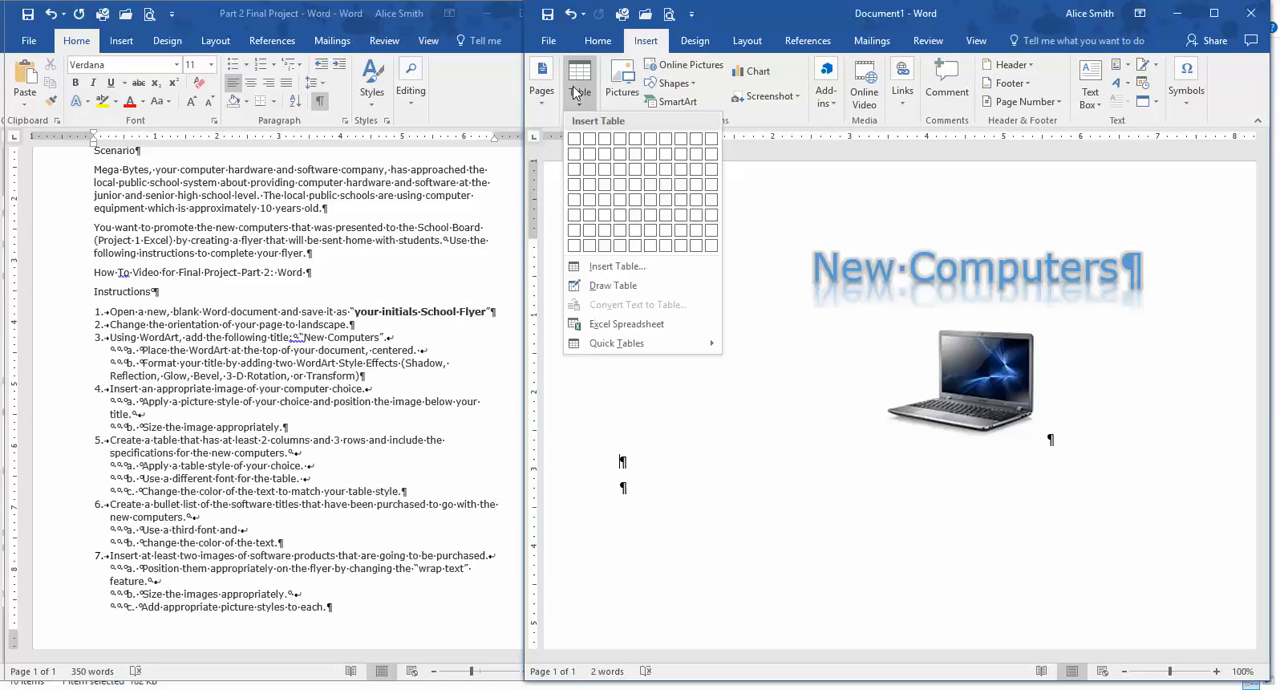
{"action": "left_click", "coordinate": [588, 172]}
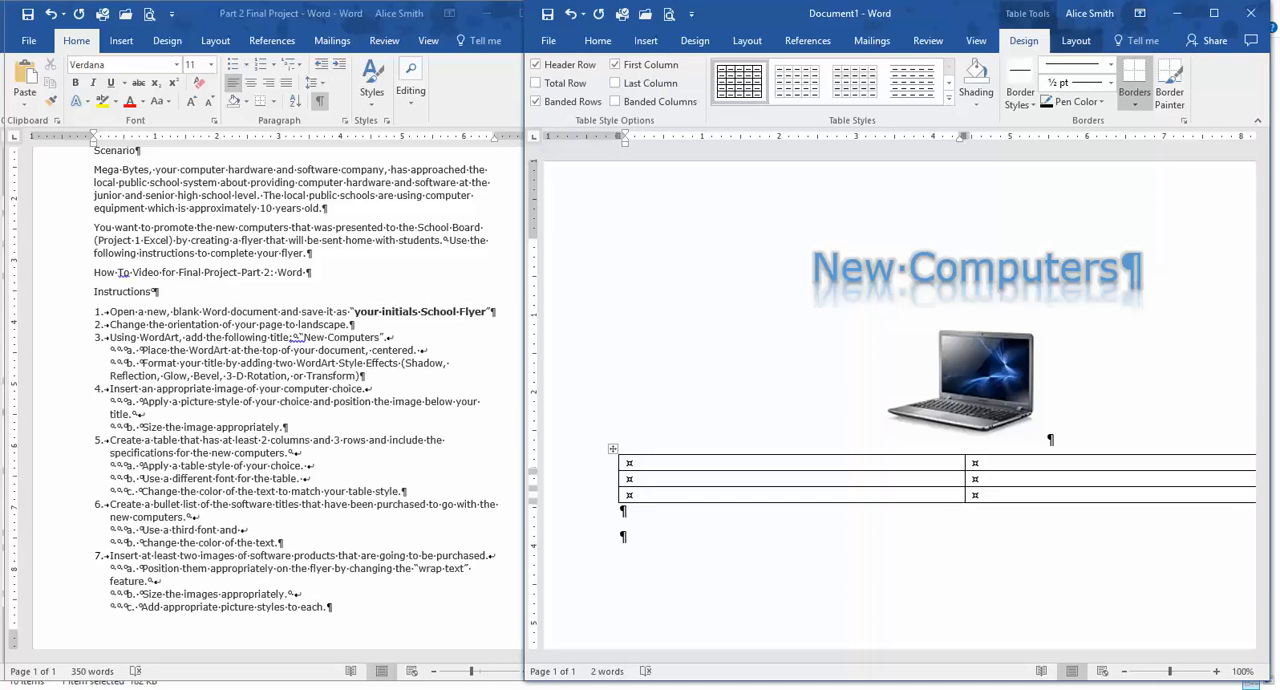
Find the computer information link on the assignment page in the browser, and bring up the Four Computers Selection Table document in Word.
{"action": "key", "text": "alt+Tab"}
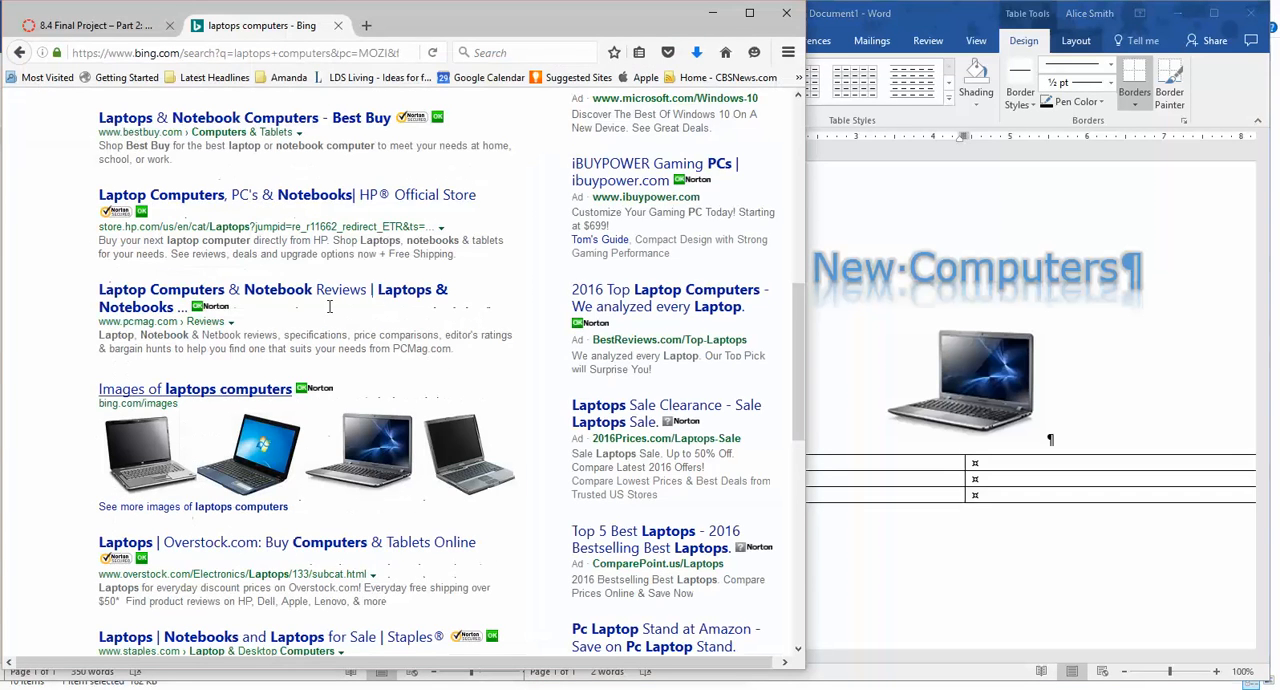
{"action": "left_click", "coordinate": [101, 33]}
{"action": "scroll", "coordinate": [524, 281], "scroll_direction": "up", "scroll_amount": 5}
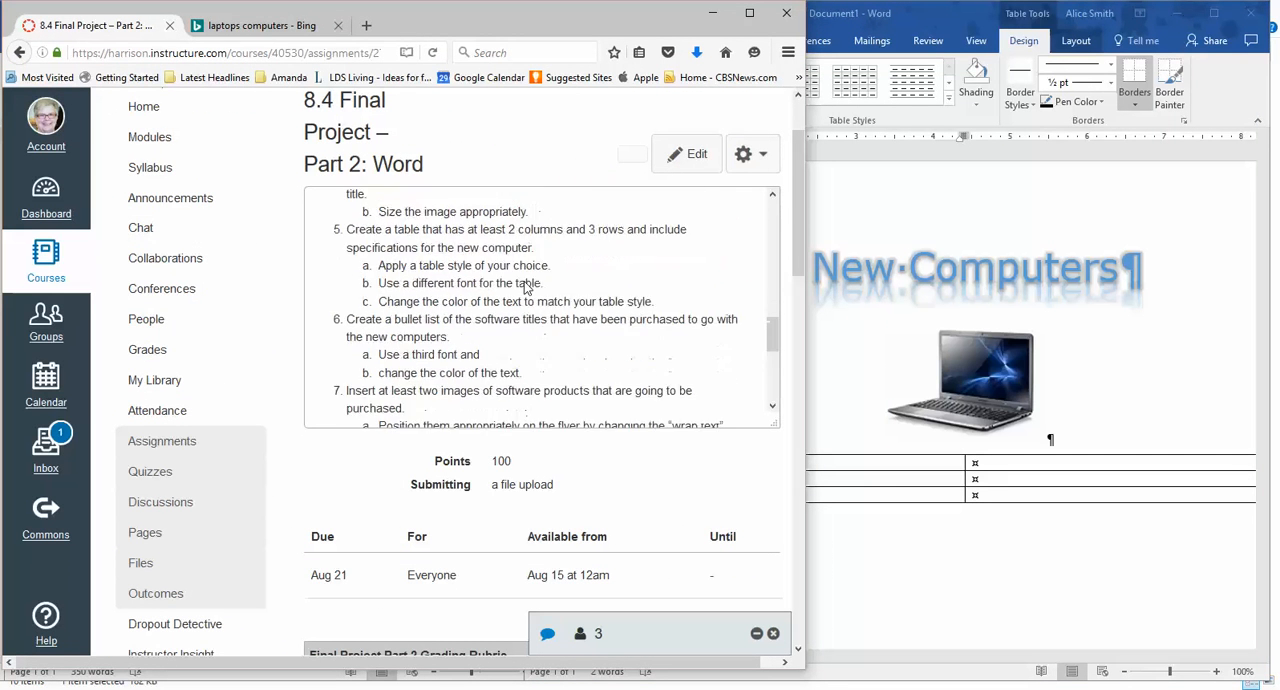
{"action": "scroll", "coordinate": [519, 288], "scroll_direction": "down", "scroll_amount": 4}
{"action": "scroll", "coordinate": [506, 286], "scroll_direction": "up", "scroll_amount": 8}
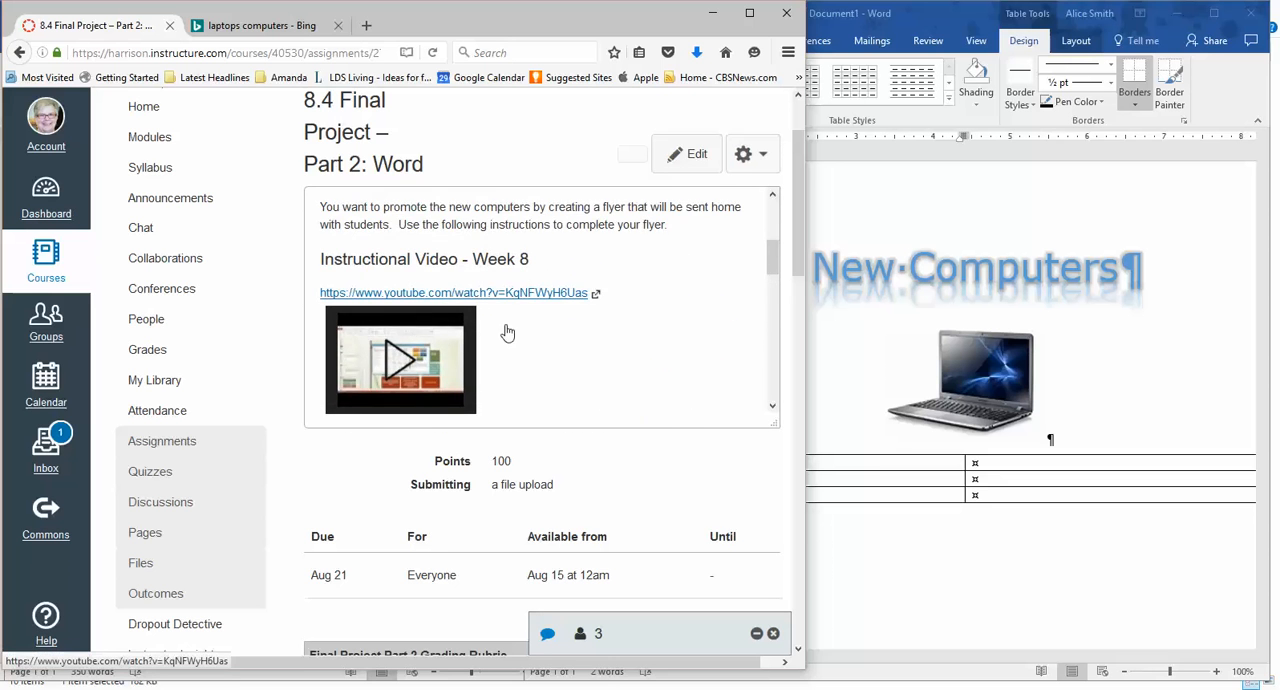
{"action": "scroll", "coordinate": [588, 338], "scroll_direction": "down", "scroll_amount": 7}
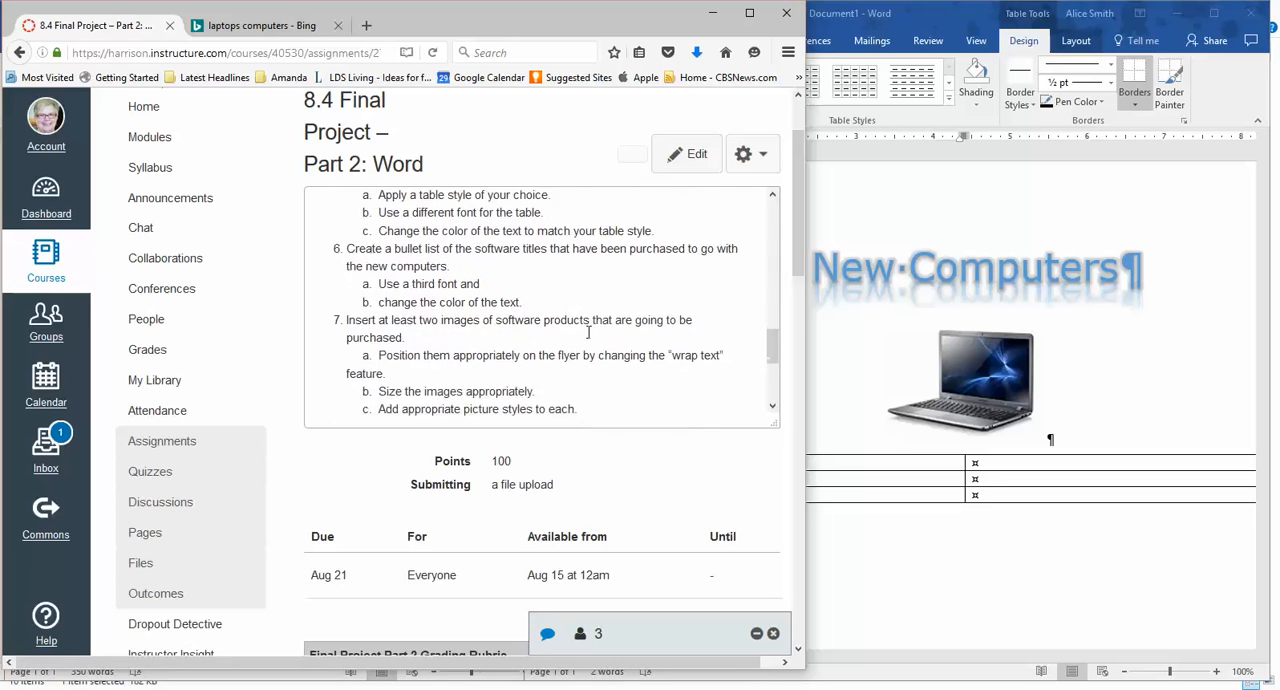
{"action": "scroll", "coordinate": [588, 338], "scroll_direction": "down", "scroll_amount": 3}
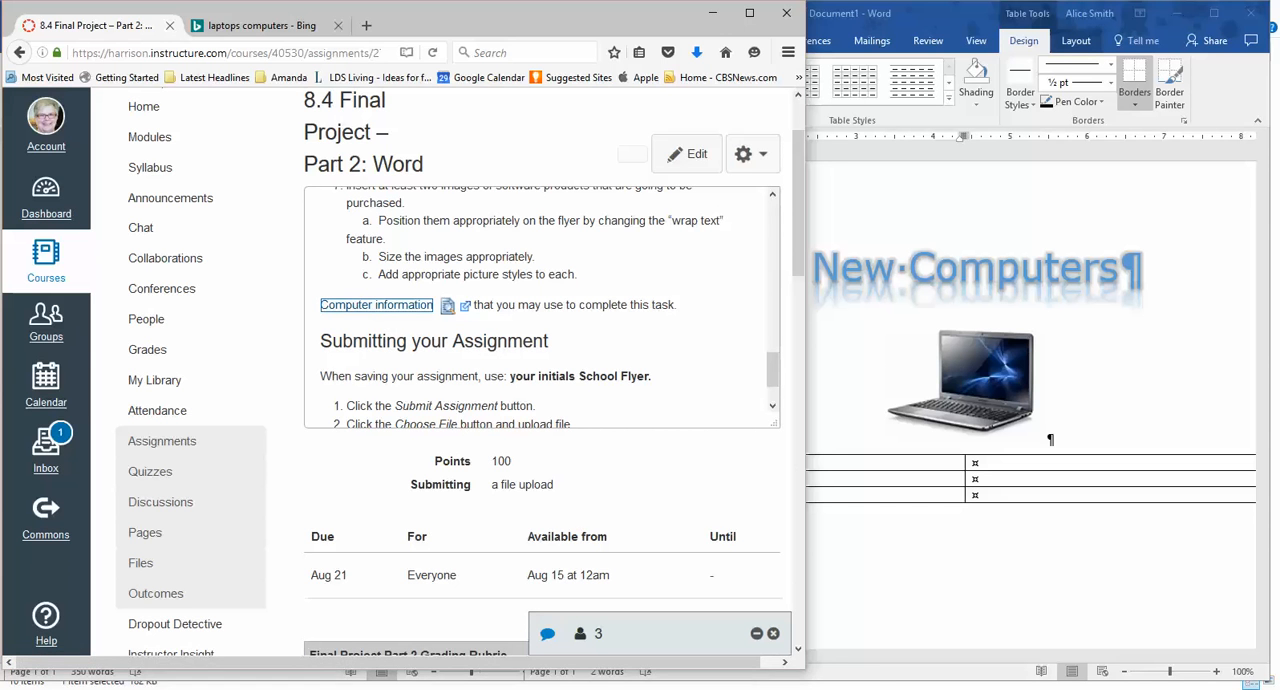
{"action": "left_click", "coordinate": [727, 688]}
{"action": "left_click", "coordinate": [799, 657]}
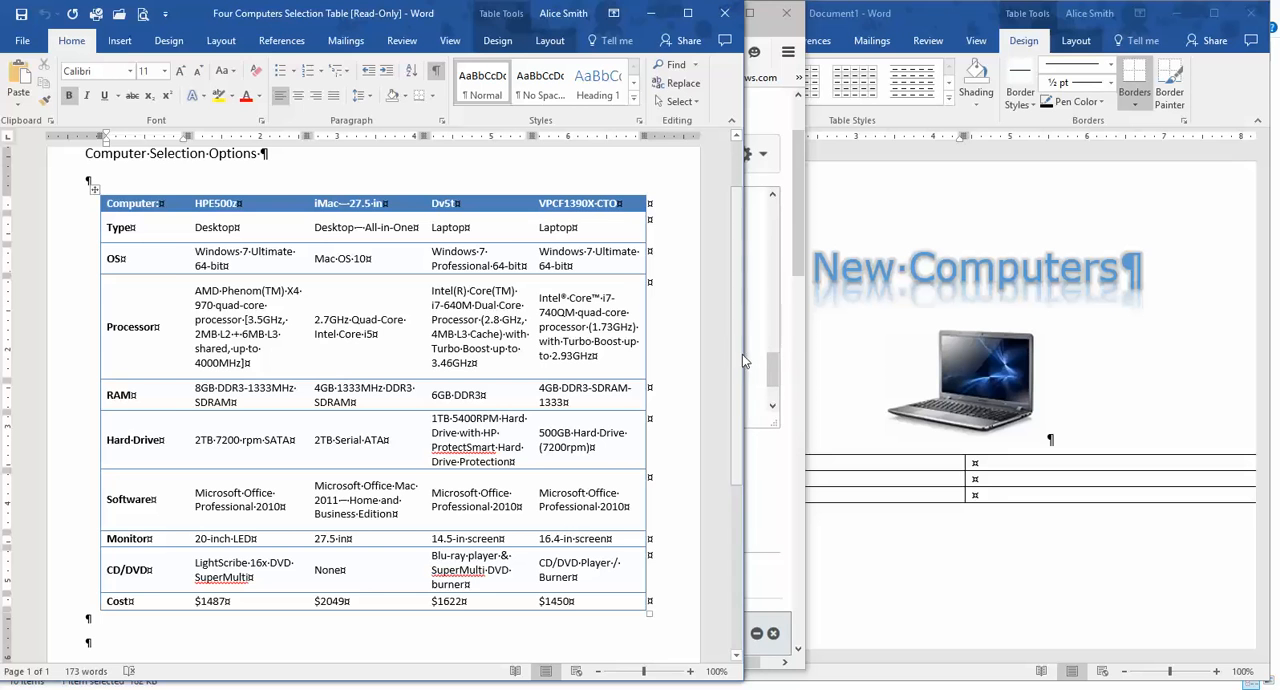
{"action": "left_click_drag", "start_coordinate": [745, 350], "coordinate": [780, 344]}
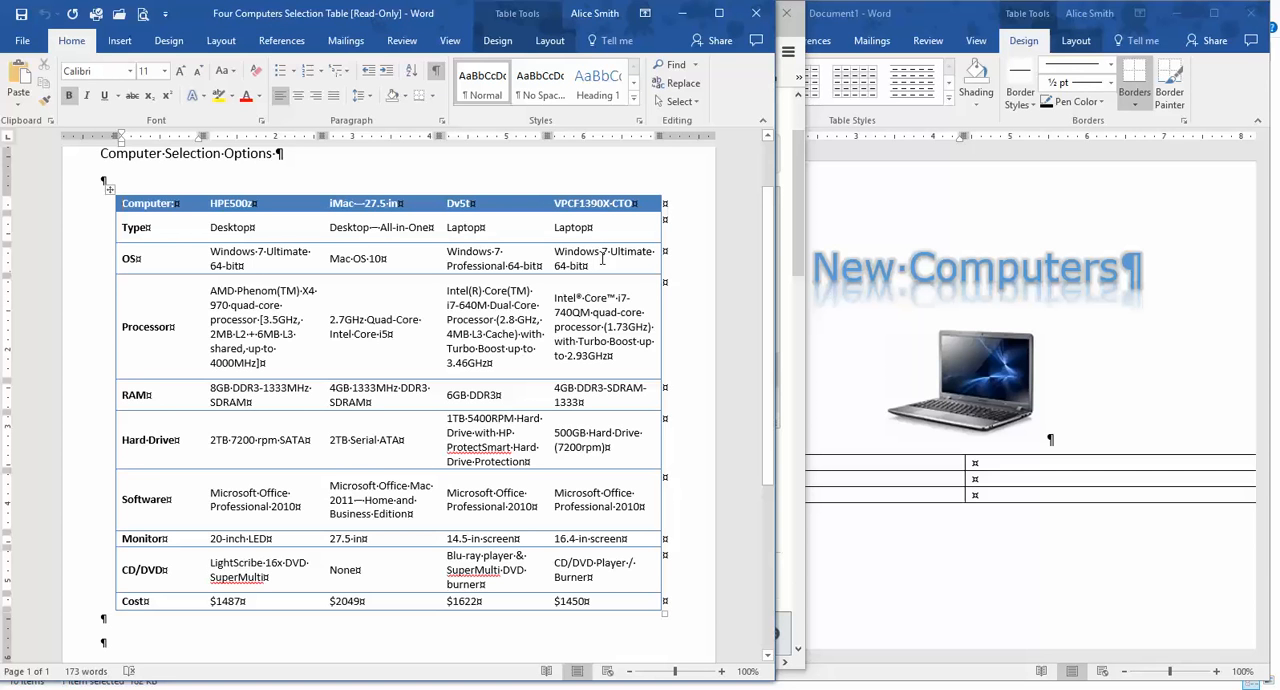
Fill the first row of the flyer's table with "Hard Drive" and "2 TB rpm SATA".
{"action": "left_click", "coordinate": [853, 467]}
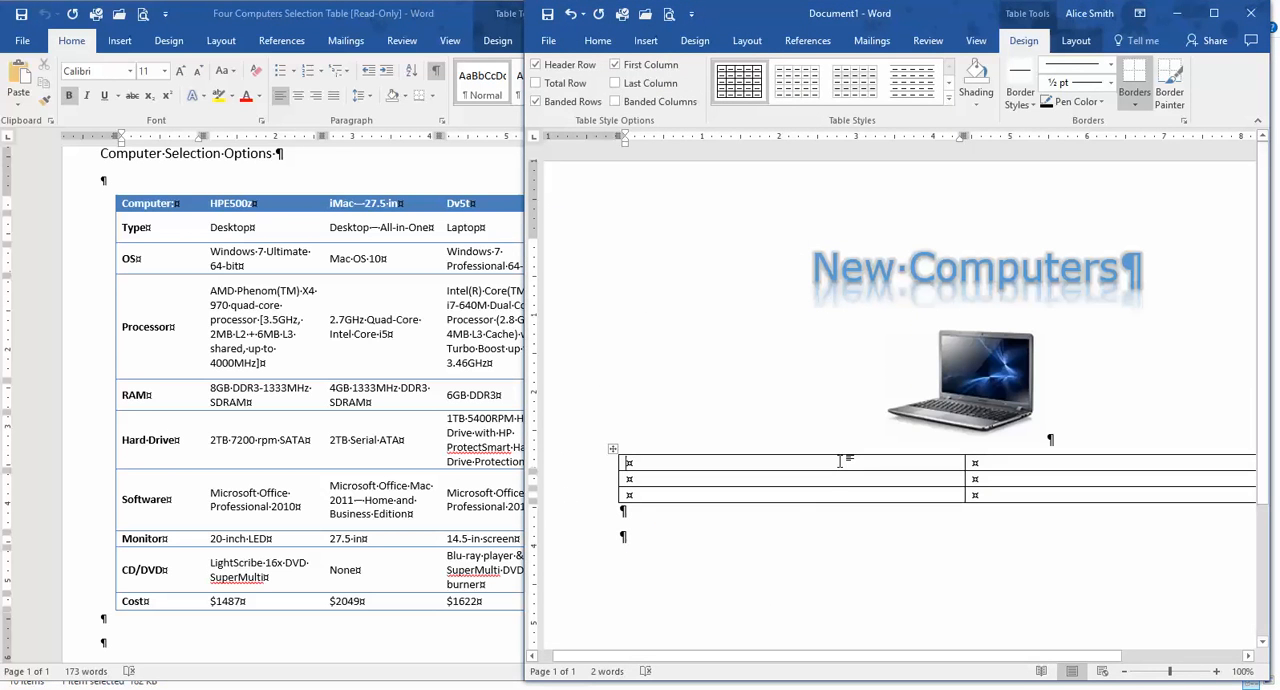
{"action": "type", "text": "Hard"}
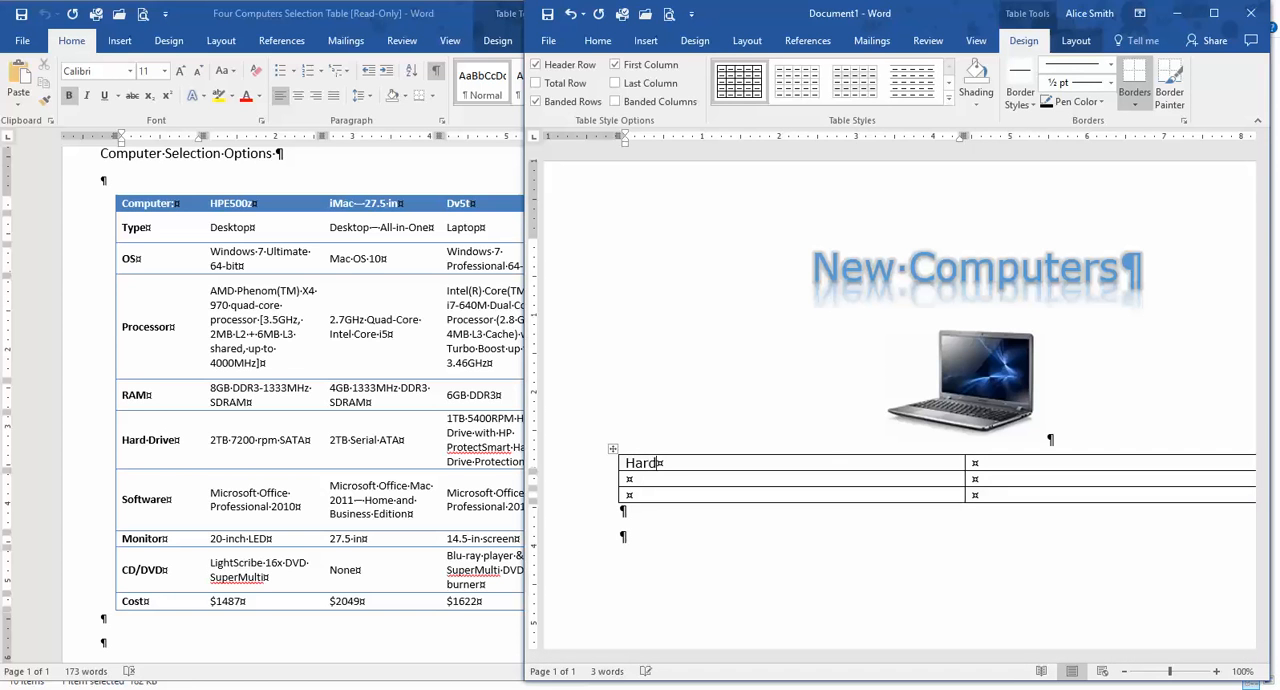
{"action": "type", "text": " Drive"}
{"action": "key", "text": "Tab"}
{"action": "type", "text": "2 TB"}
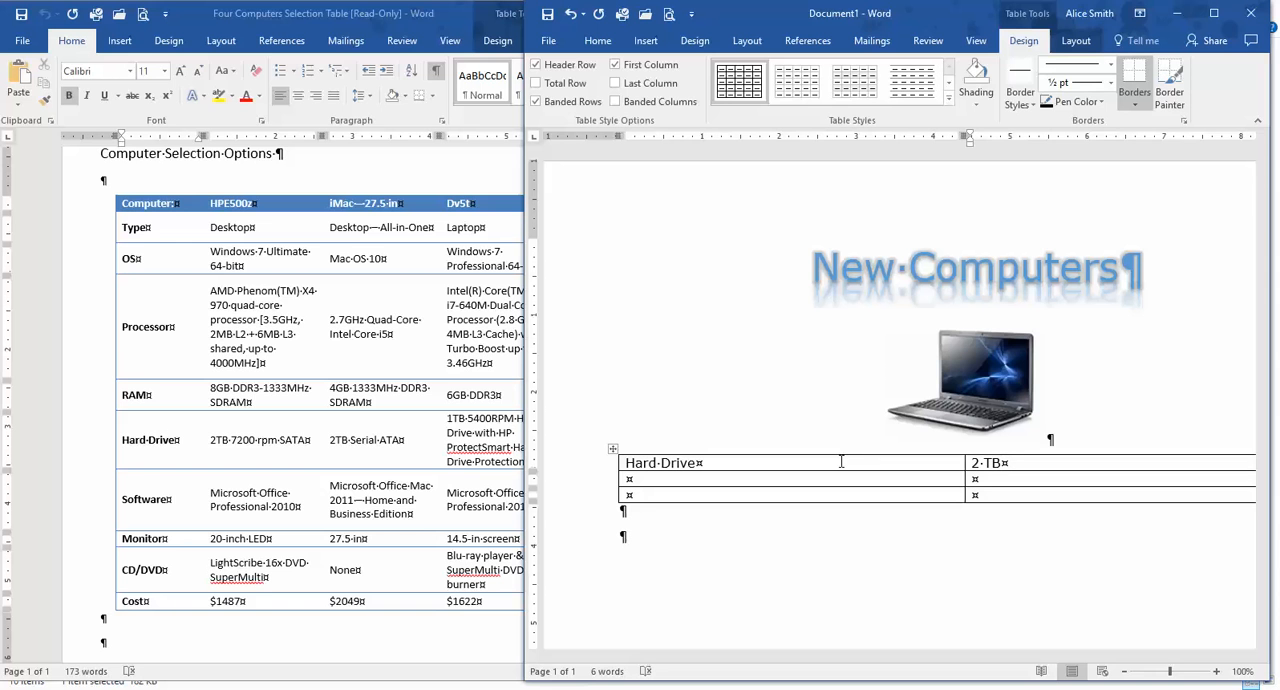
{"action": "type", "text": " rpm STA"}
{"action": "key", "text": "BackSpace"}
{"action": "key", "text": "BackSpace"}
{"action": "key", "text": "BackSpace"}
{"action": "type", "text": "SATA"}
Fill the table's second row with "Operating System" and the HPE500z's "Windows 7 Ultimate 64-bit" entry copied from the Four Computers Selection Table.
{"action": "left_click", "coordinate": [656, 477]}
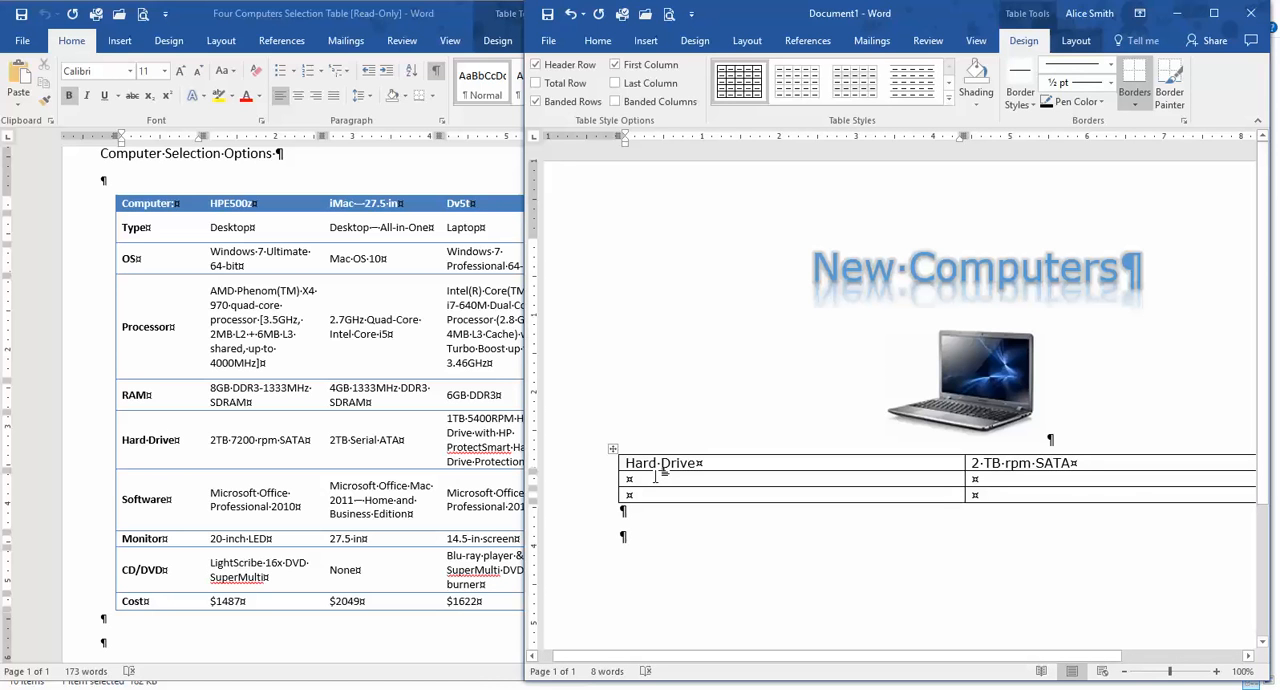
{"action": "type", "text": "Operating System"}
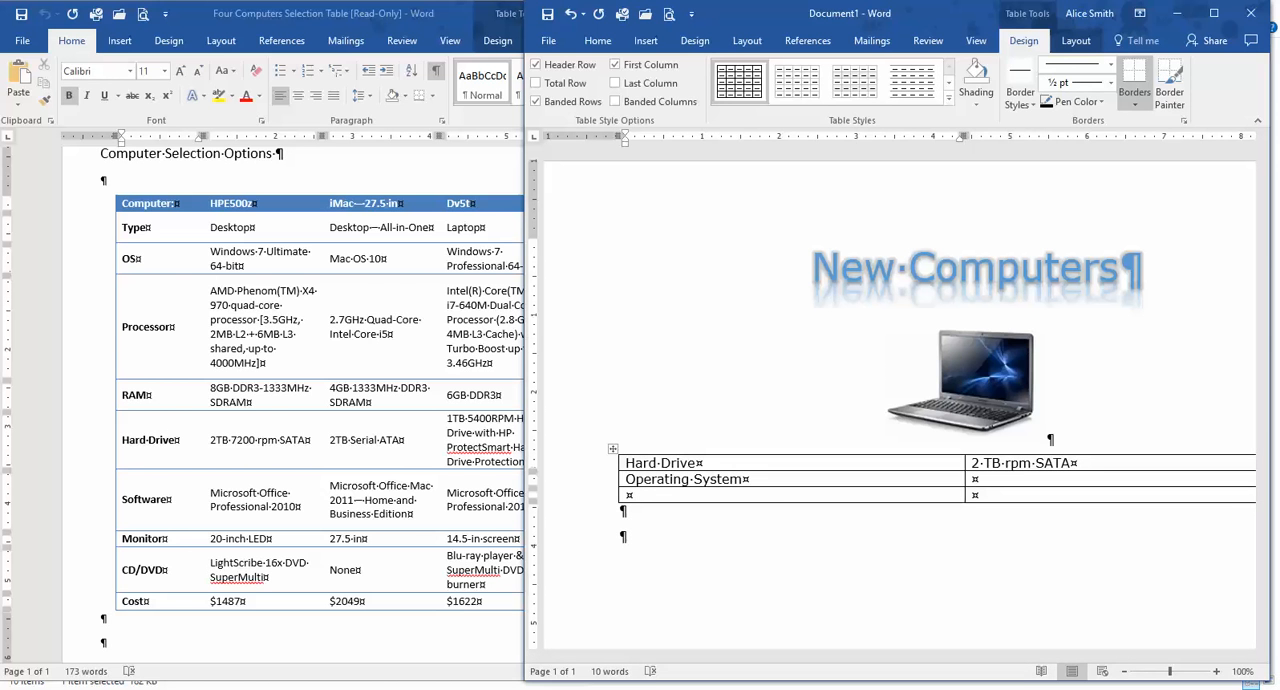
{"action": "key", "text": "Tab"}
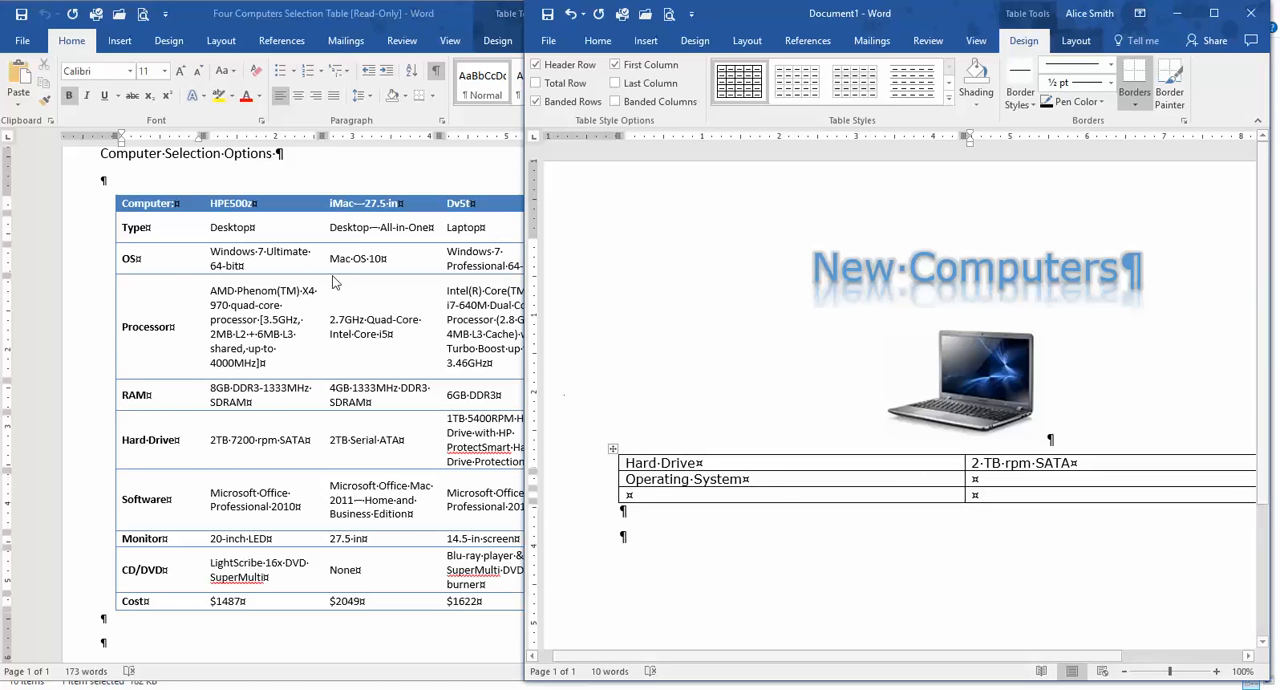
{"action": "left_click", "coordinate": [238, 270]}
{"action": "left_click_drag", "start_coordinate": [241, 268], "coordinate": [202, 260]}
{"action": "key", "text": "ctrl+c"}
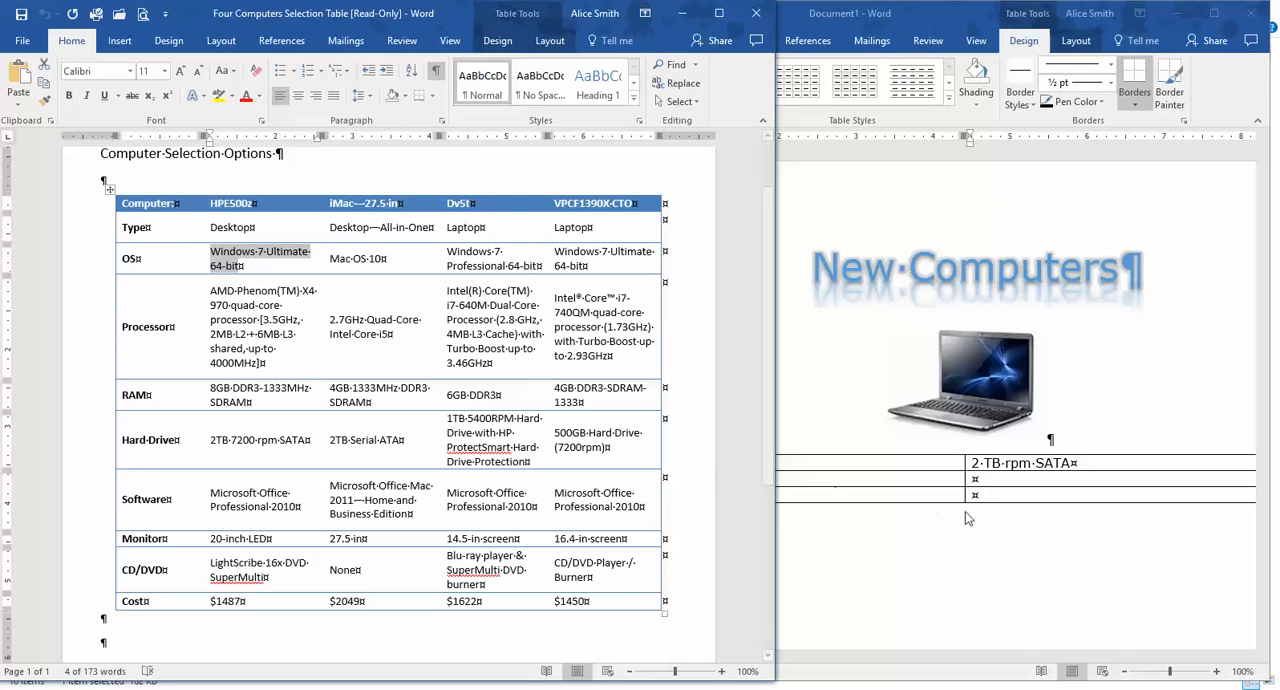
{"action": "left_click", "coordinate": [1000, 485]}
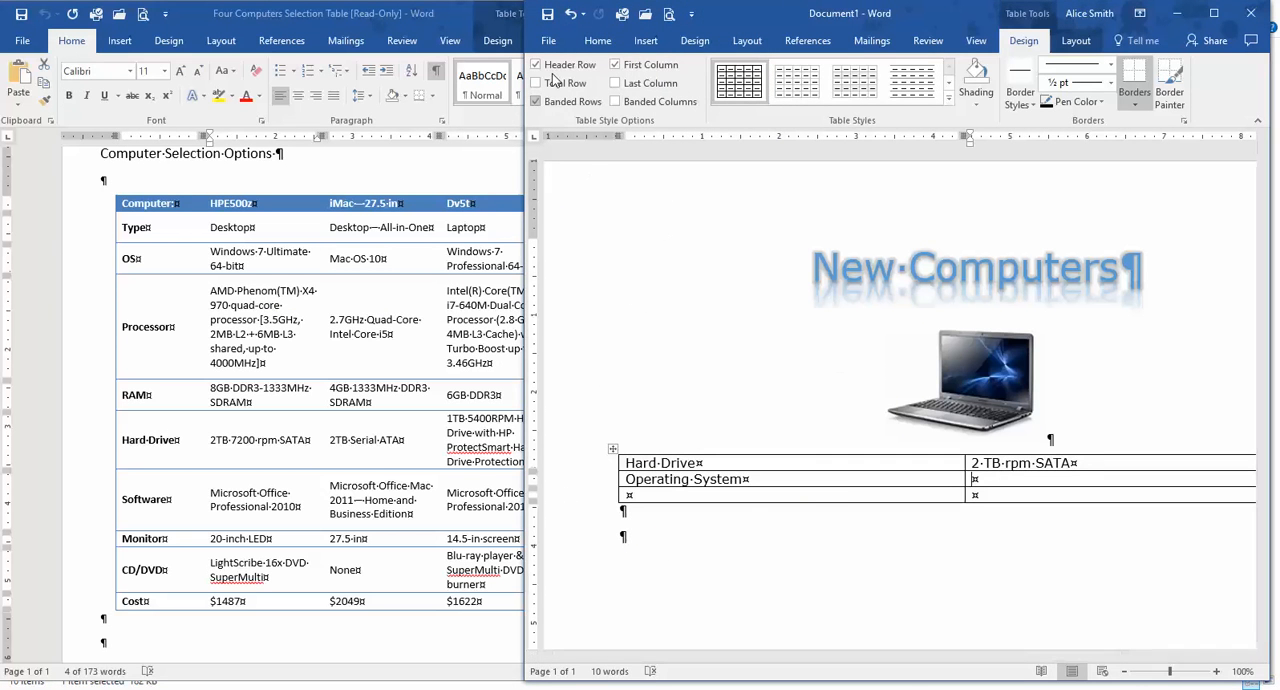
{"action": "left_click", "coordinate": [595, 42]}
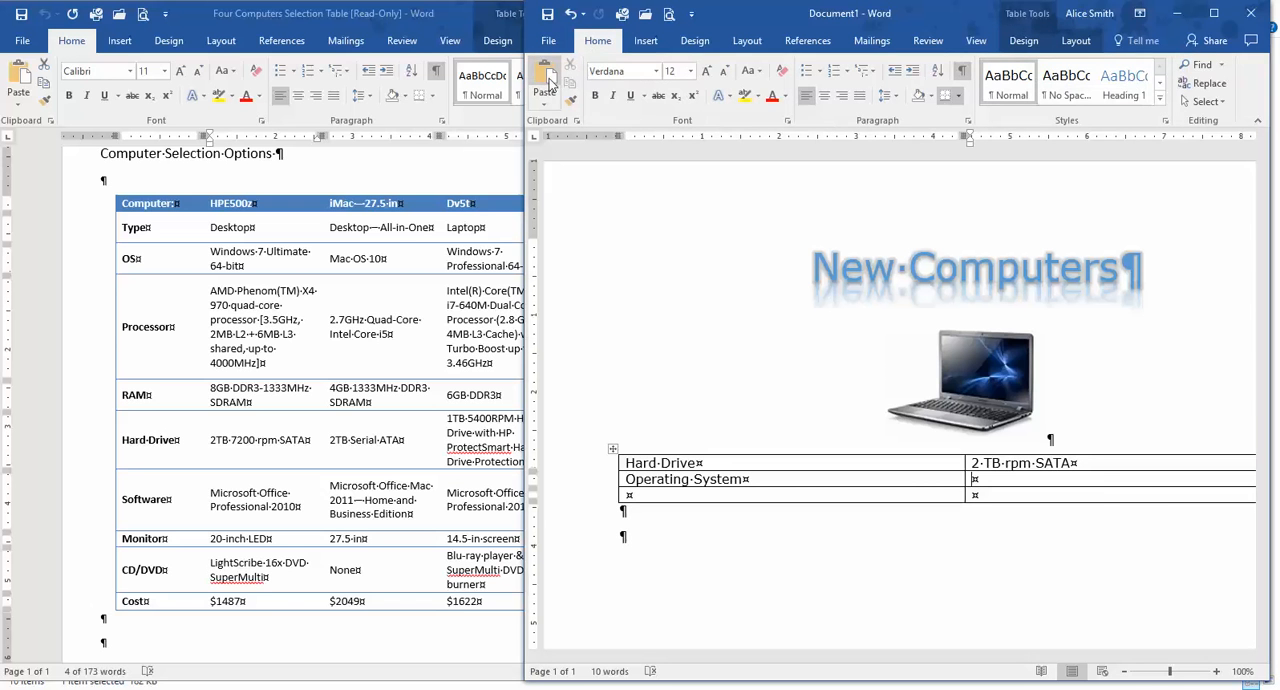
{"action": "left_click", "coordinate": [546, 80]}
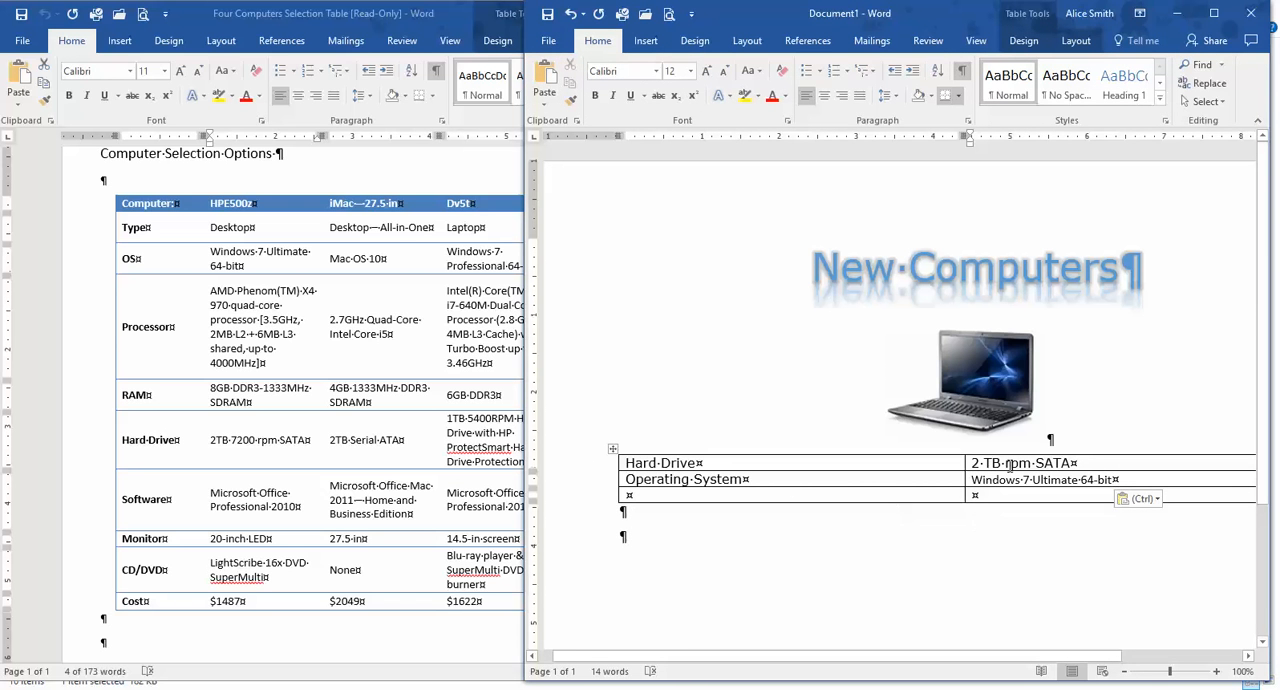
Set the font of the pasted "Windows 7 Ultimate 64-bit" text to Verdana.
{"action": "left_click", "coordinate": [1010, 464]}
{"action": "left_click", "coordinate": [1003, 483]}
{"action": "left_click_drag", "start_coordinate": [1118, 481], "coordinate": [975, 492]}
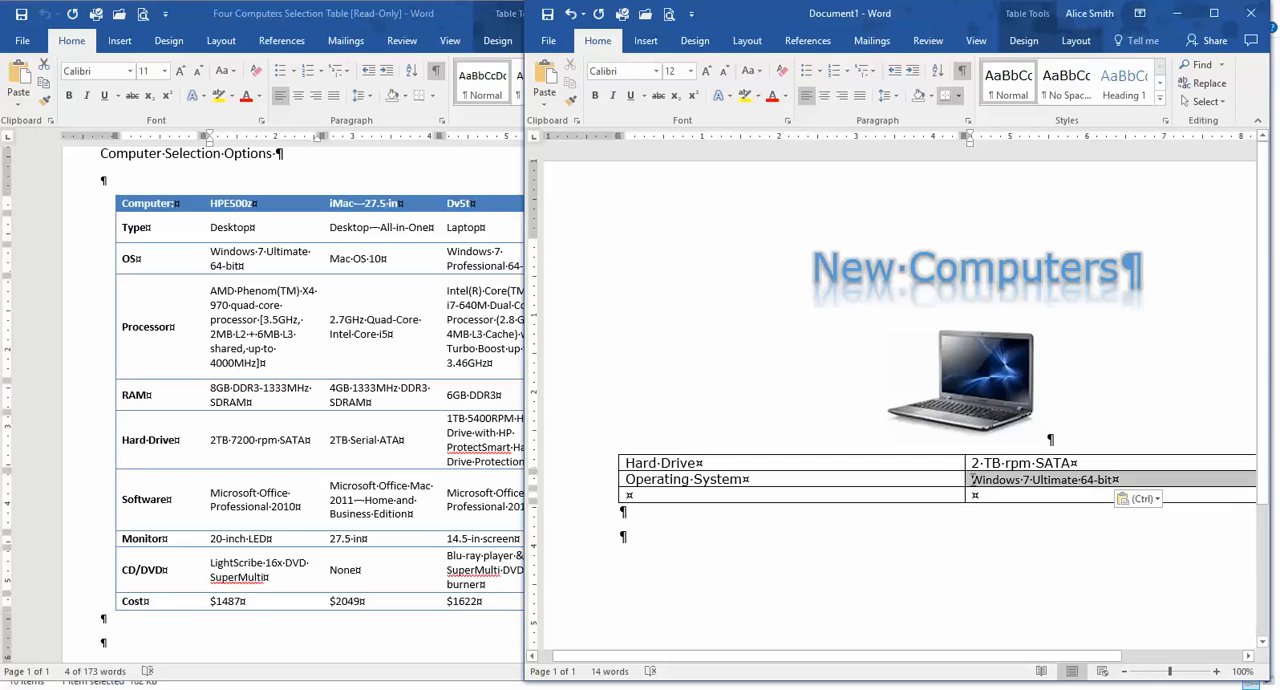
{"action": "left_click", "coordinate": [971, 480]}
{"action": "left_click_drag", "start_coordinate": [1118, 481], "coordinate": [971, 481]}
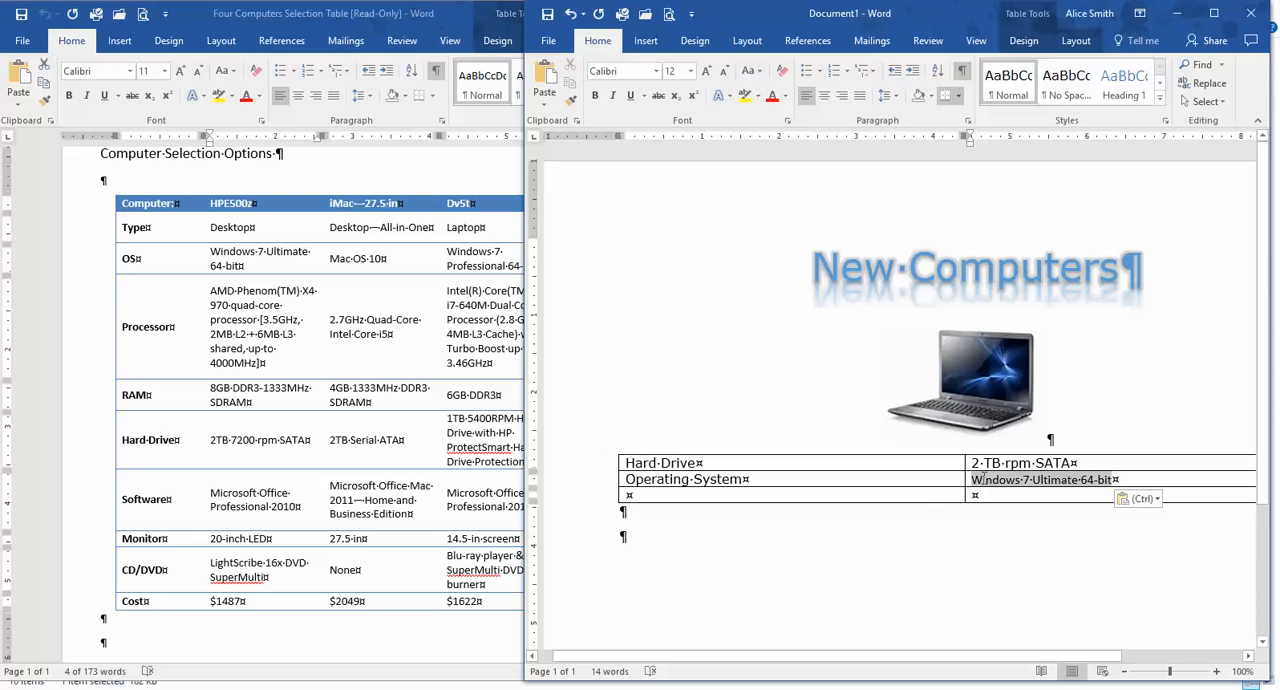
{"action": "left_click", "coordinate": [656, 71]}
{"action": "left_click", "coordinate": [656, 72]}
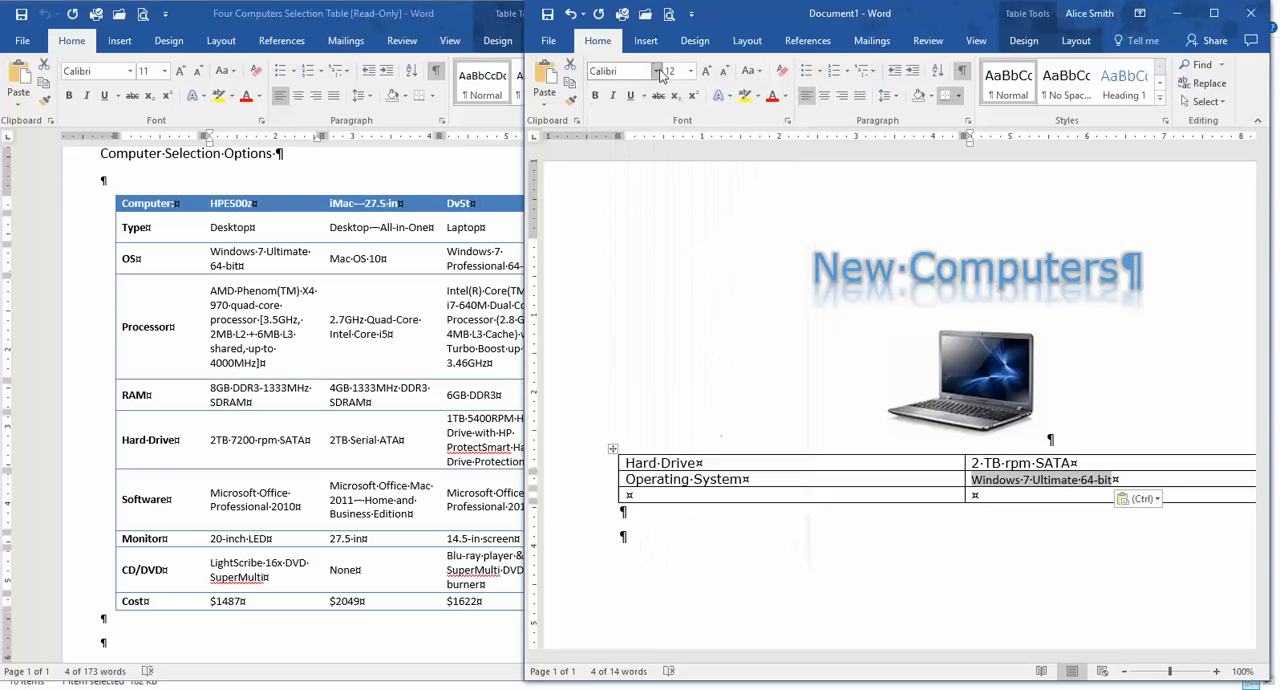
{"action": "left_click", "coordinate": [659, 73]}
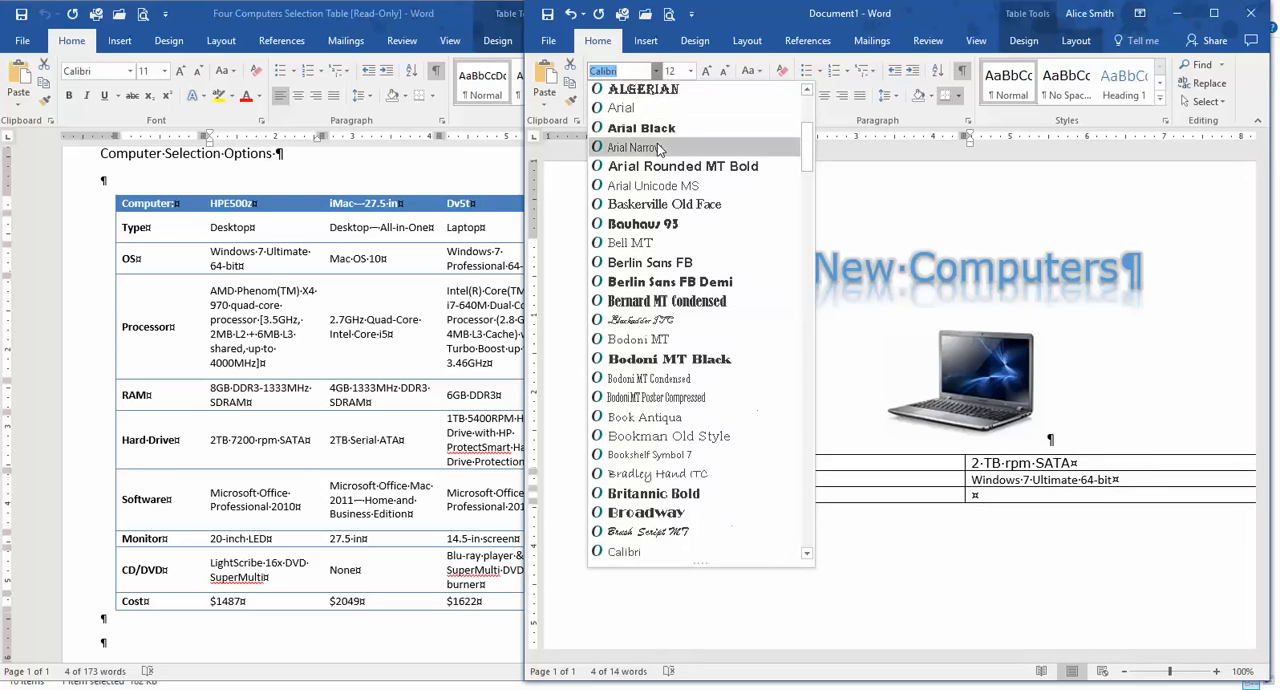
{"action": "scroll", "coordinate": [660, 150], "scroll_direction": "up", "scroll_amount": 5}
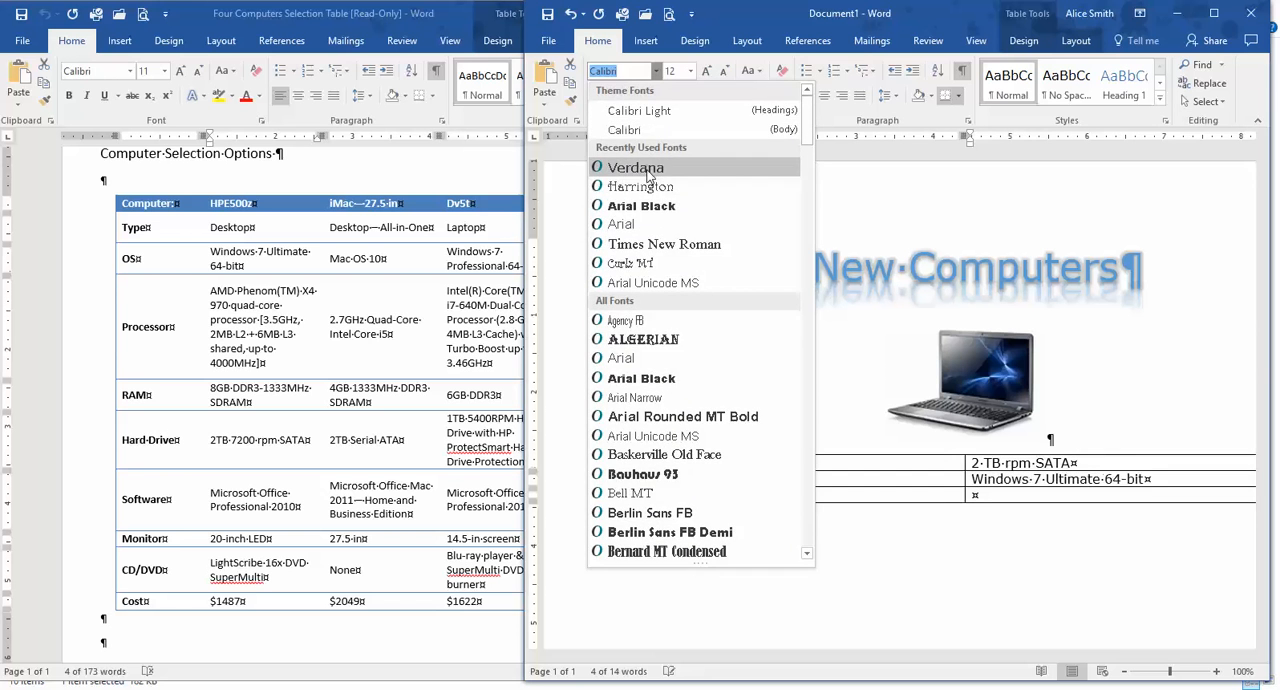
{"action": "left_click", "coordinate": [636, 168]}
Fill the table's third row with "RAM" and the HPE500z's "8GB DDR3-1333MHz SDRAM" entry copied from the Four Computers Selection Table.
{"action": "left_click", "coordinate": [682, 497]}
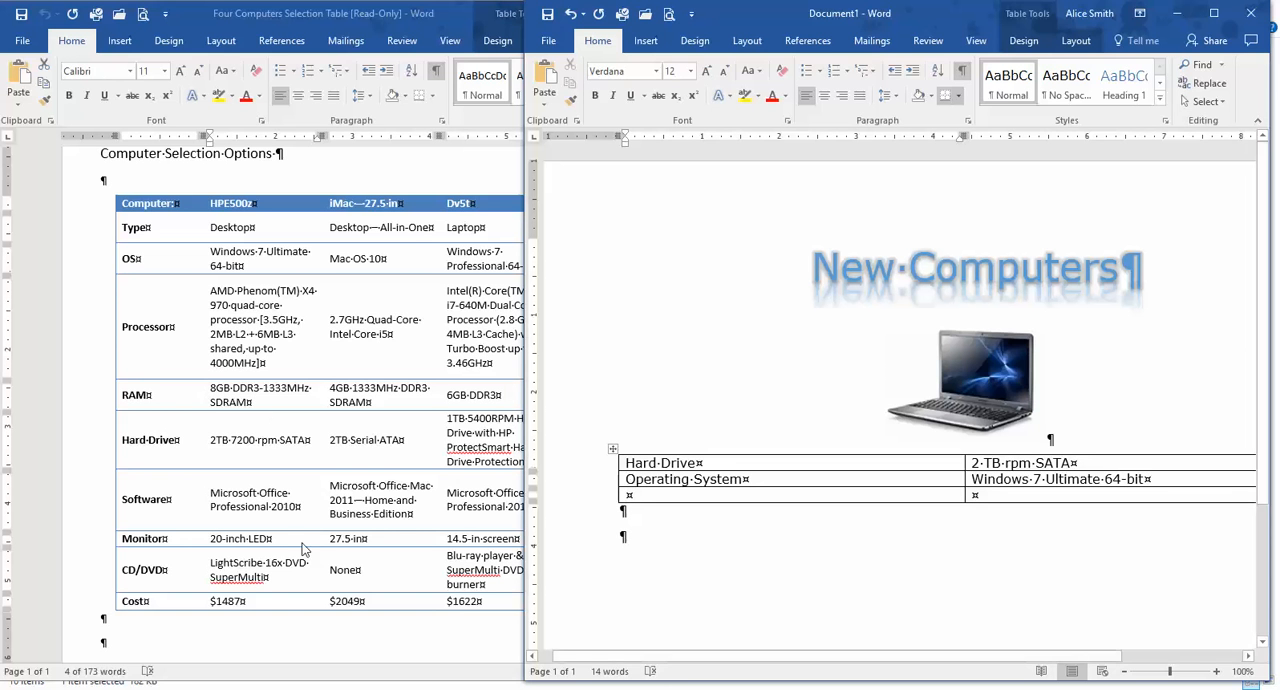
{"action": "type", "text": "RAM"}
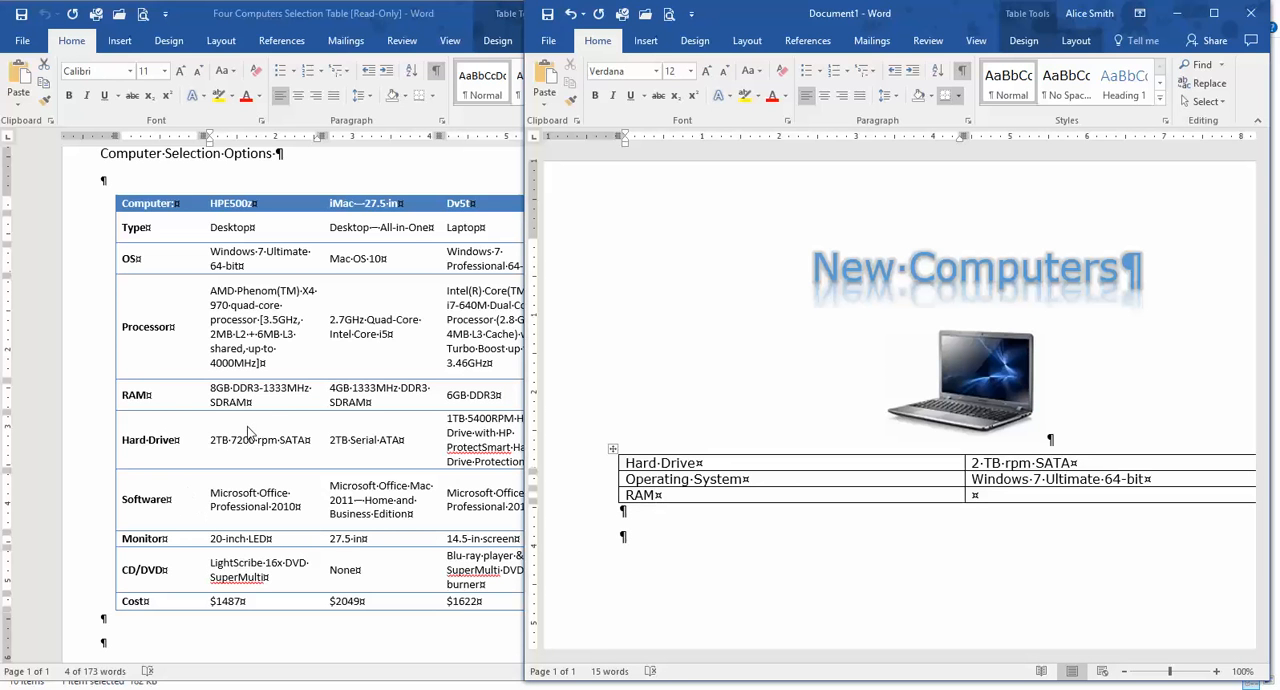
{"action": "left_click", "coordinate": [258, 402]}
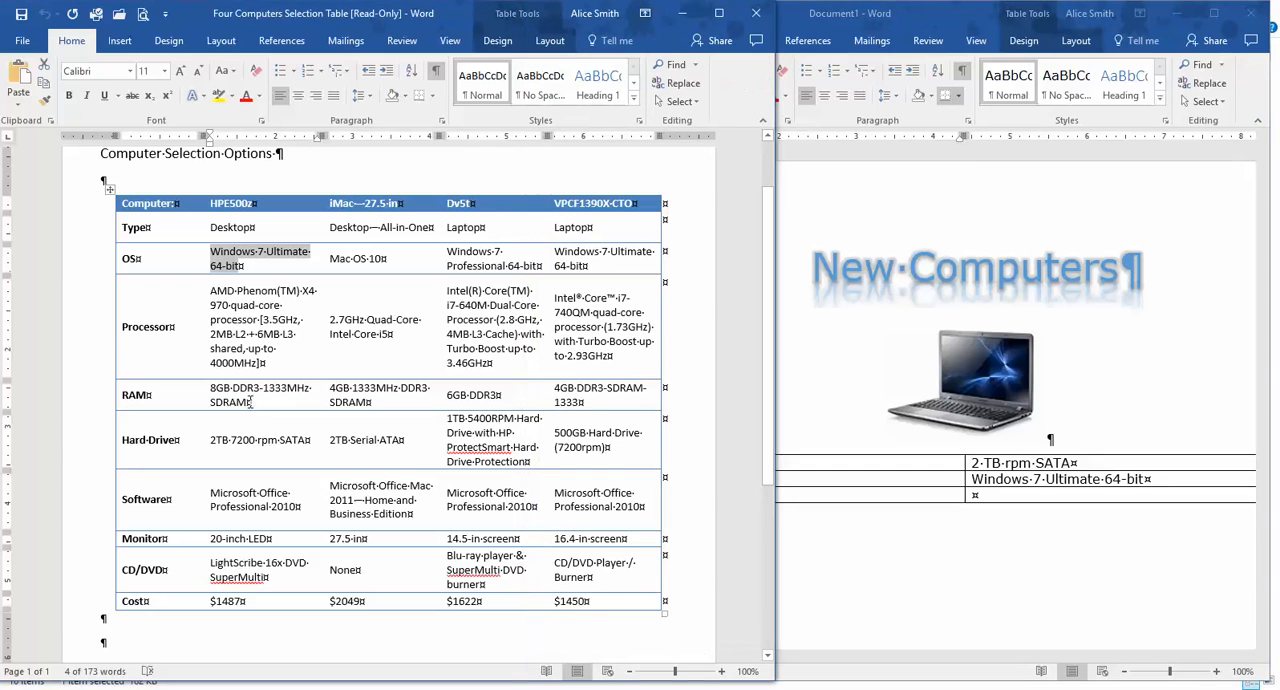
{"action": "left_click_drag", "start_coordinate": [248, 402], "coordinate": [205, 395]}
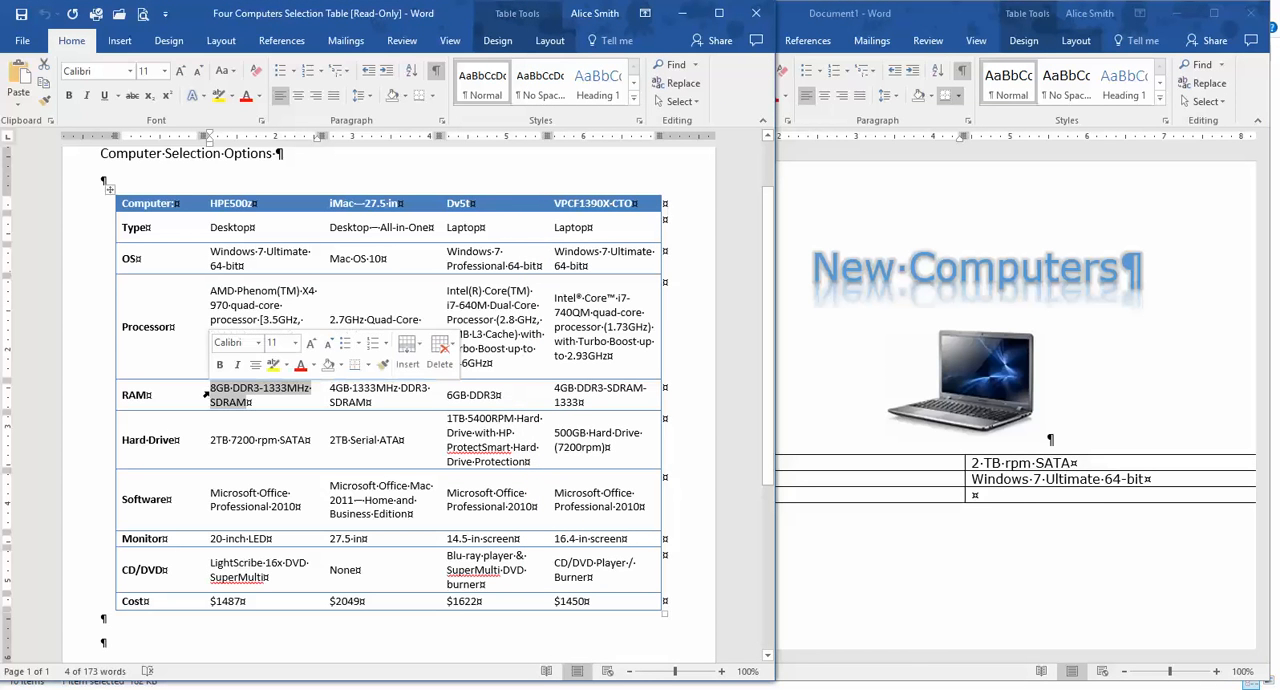
{"action": "left_click", "coordinate": [1014, 496]}
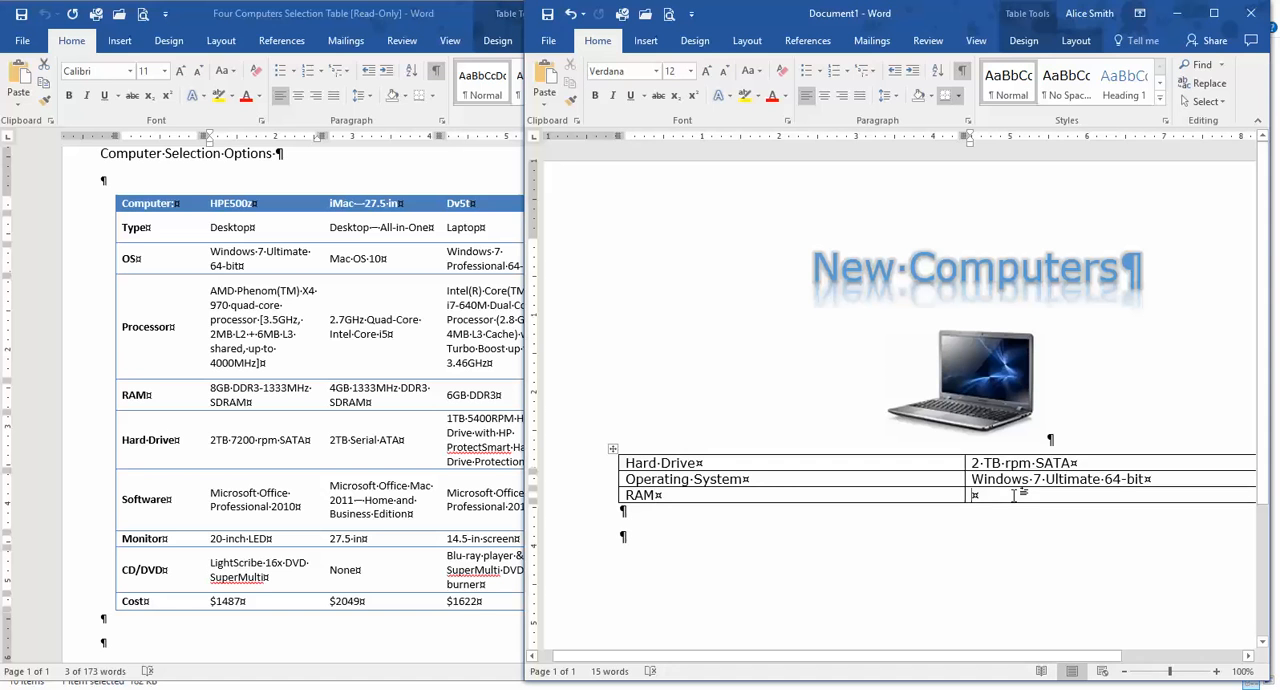
{"action": "type", "text": "8GB DDR3-1333MHz SDRAM"}
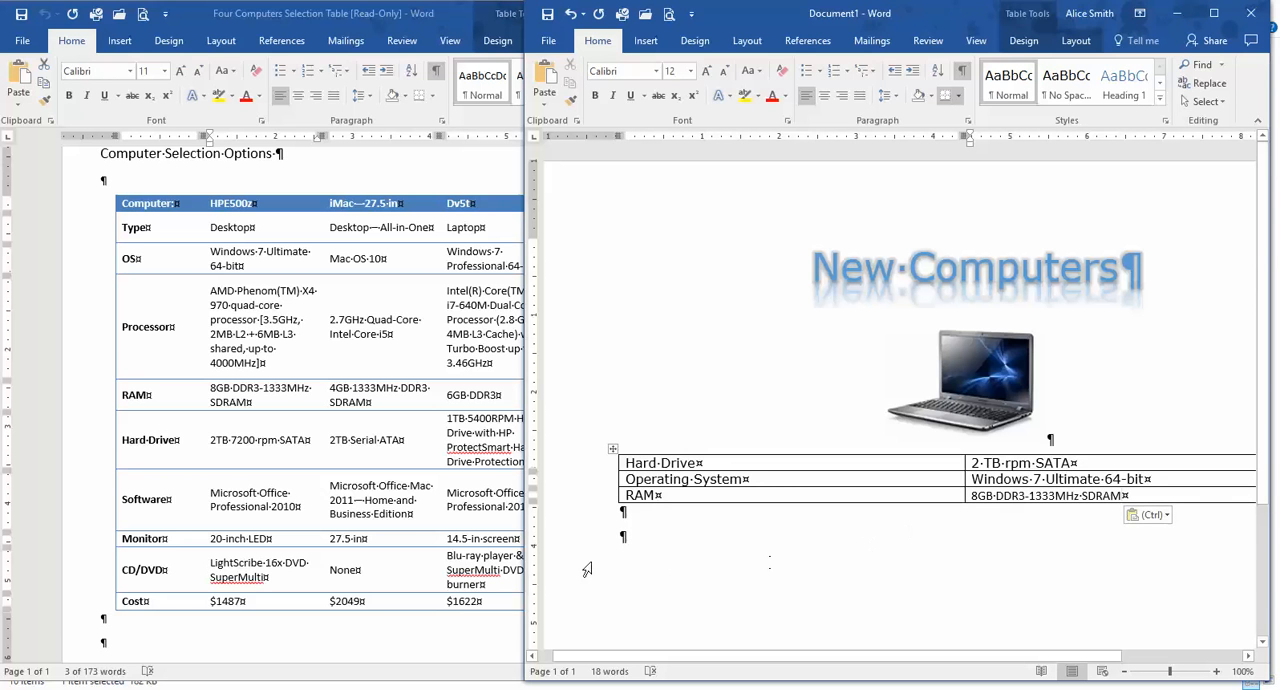
Review the table formatting requirements in the Part 2 Final Project instructions and return to the first row of the flyer's table.
{"action": "left_click", "coordinate": [630, 541]}
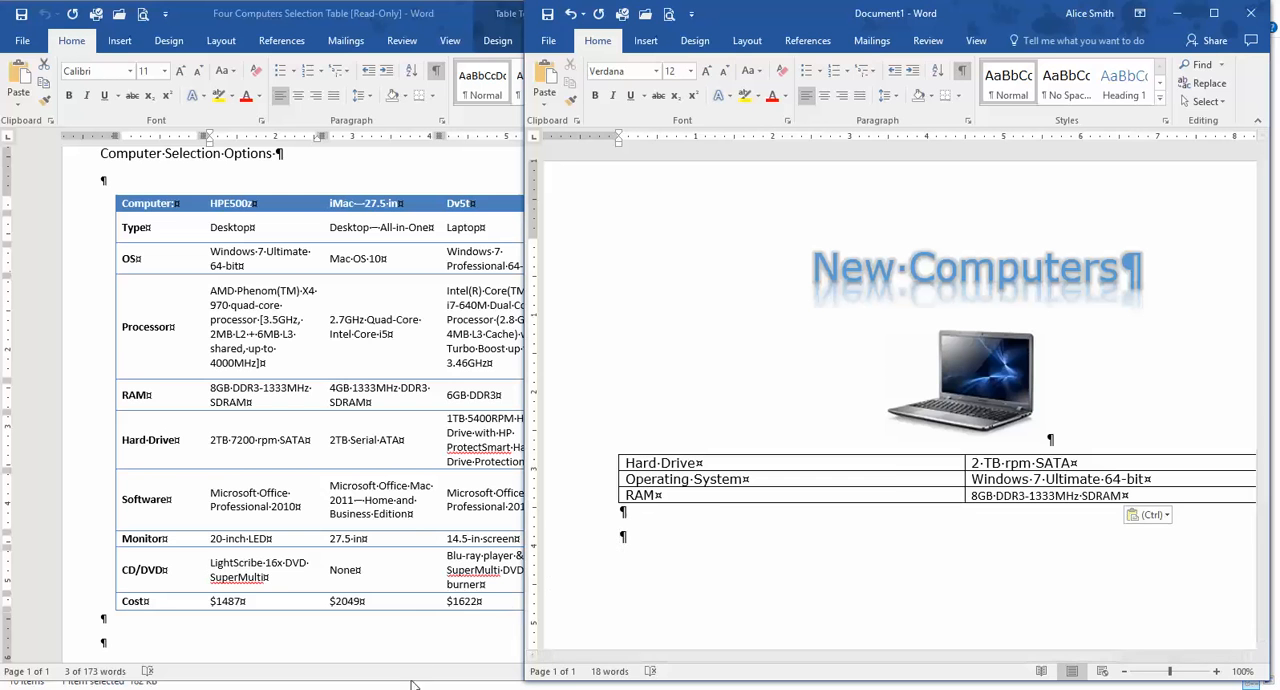
{"action": "mouse_move", "coordinate": [725, 686]}
{"action": "left_click", "coordinate": [621, 650]}
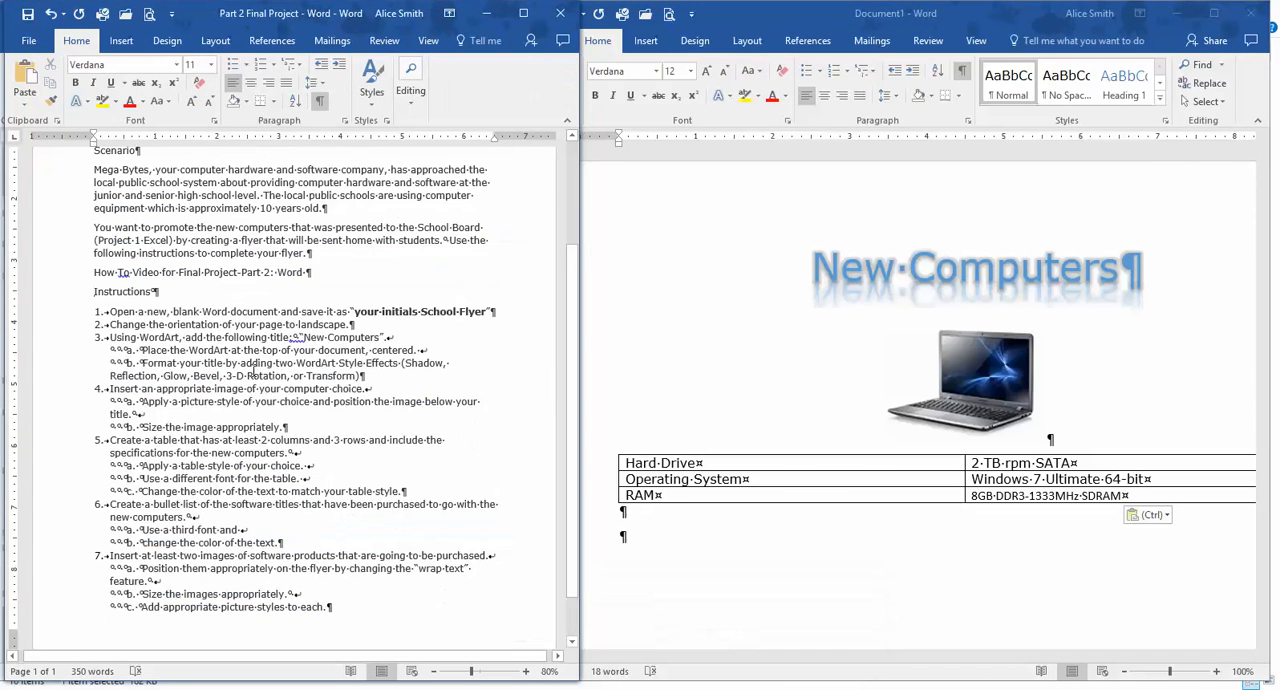
{"action": "scroll", "coordinate": [253, 371], "scroll_direction": "down", "scroll_amount": 1}
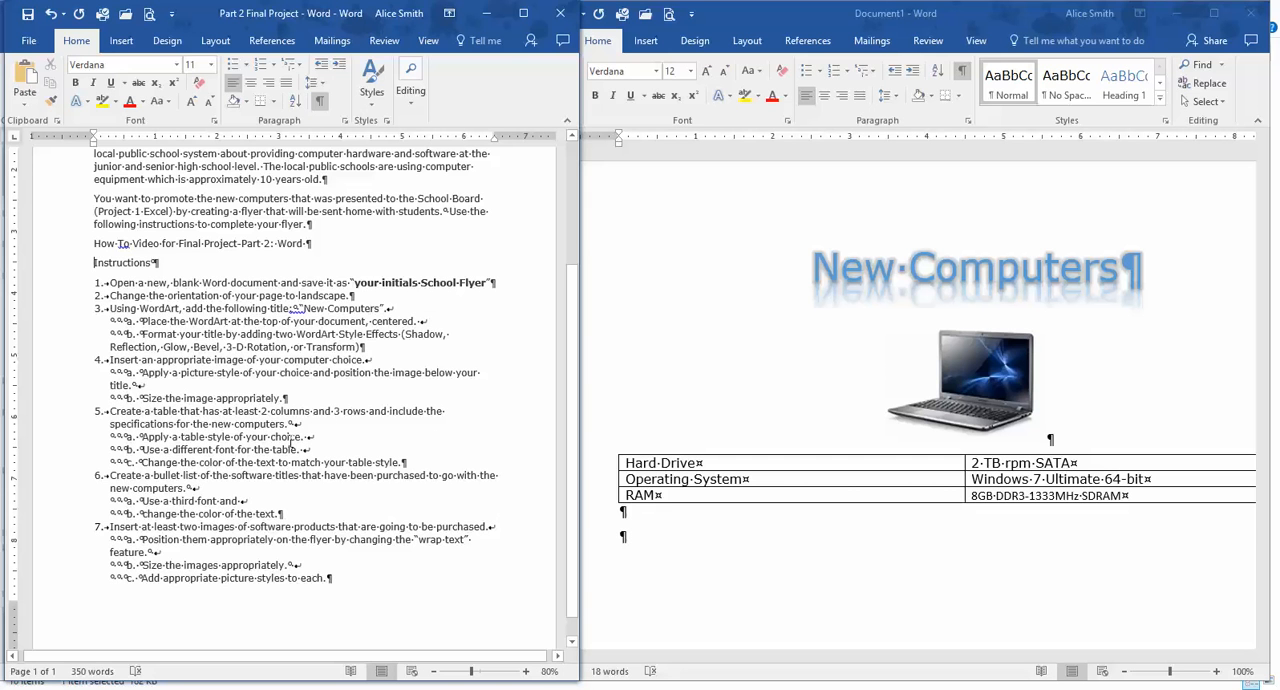
{"action": "left_click", "coordinate": [630, 462]}
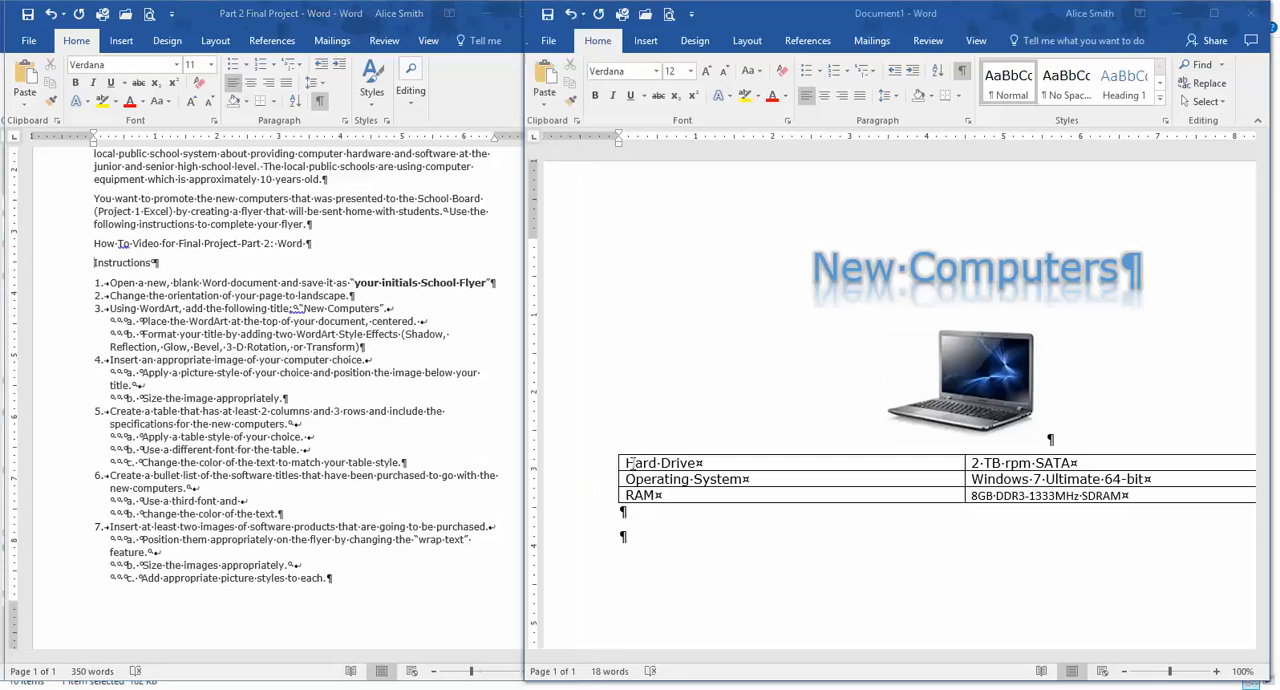
Apply a blue banded-row table style with light horizontal lines to the whole computer specifications table.
{"action": "left_click_drag", "start_coordinate": [629, 462], "coordinate": [1100, 490]}
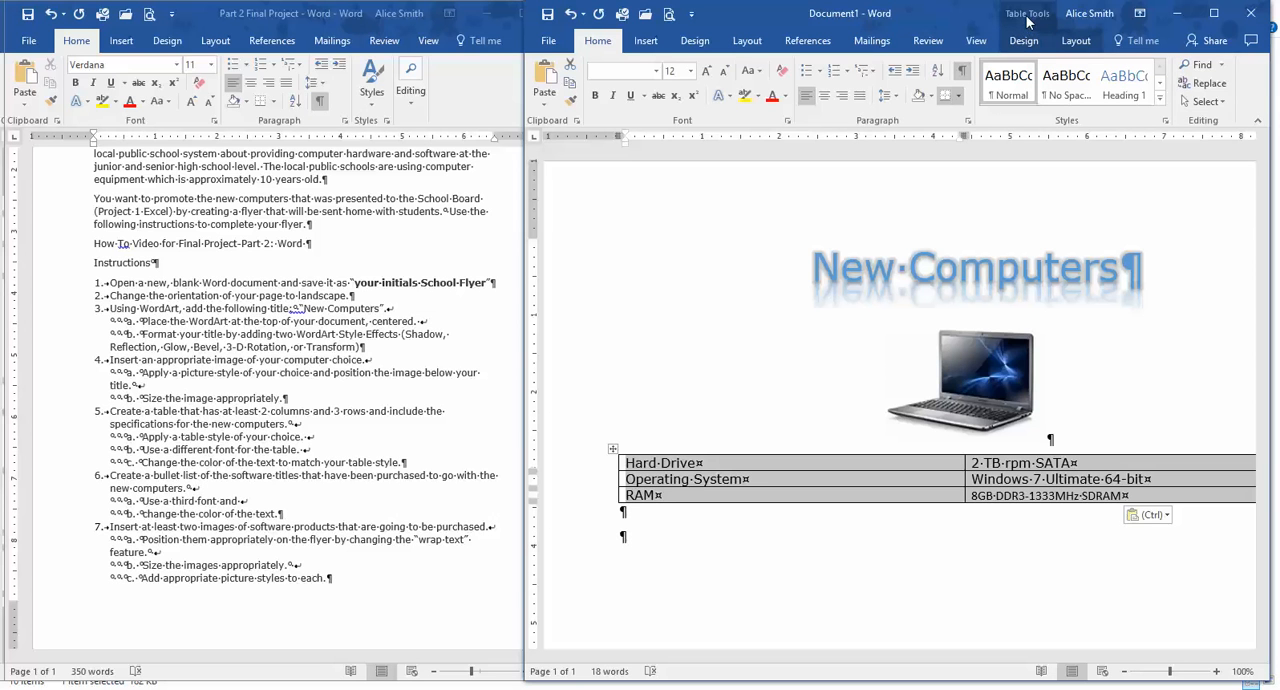
{"action": "left_click", "coordinate": [1021, 42]}
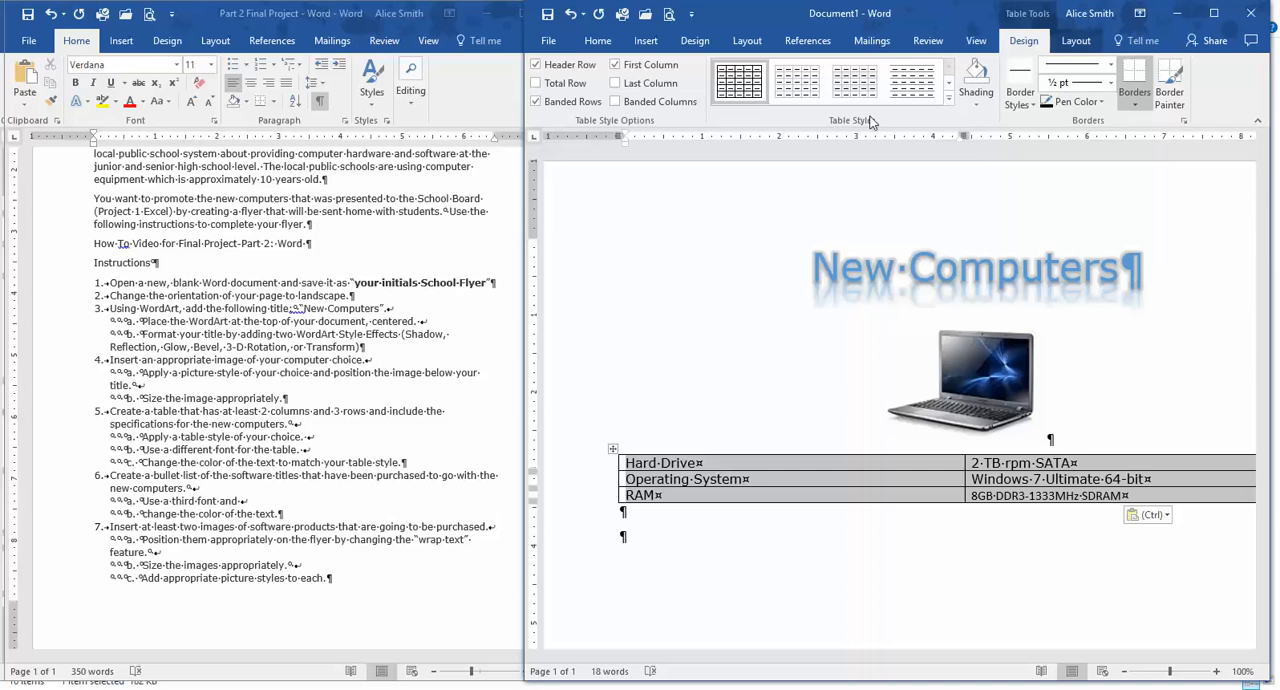
{"action": "left_click", "coordinate": [950, 86]}
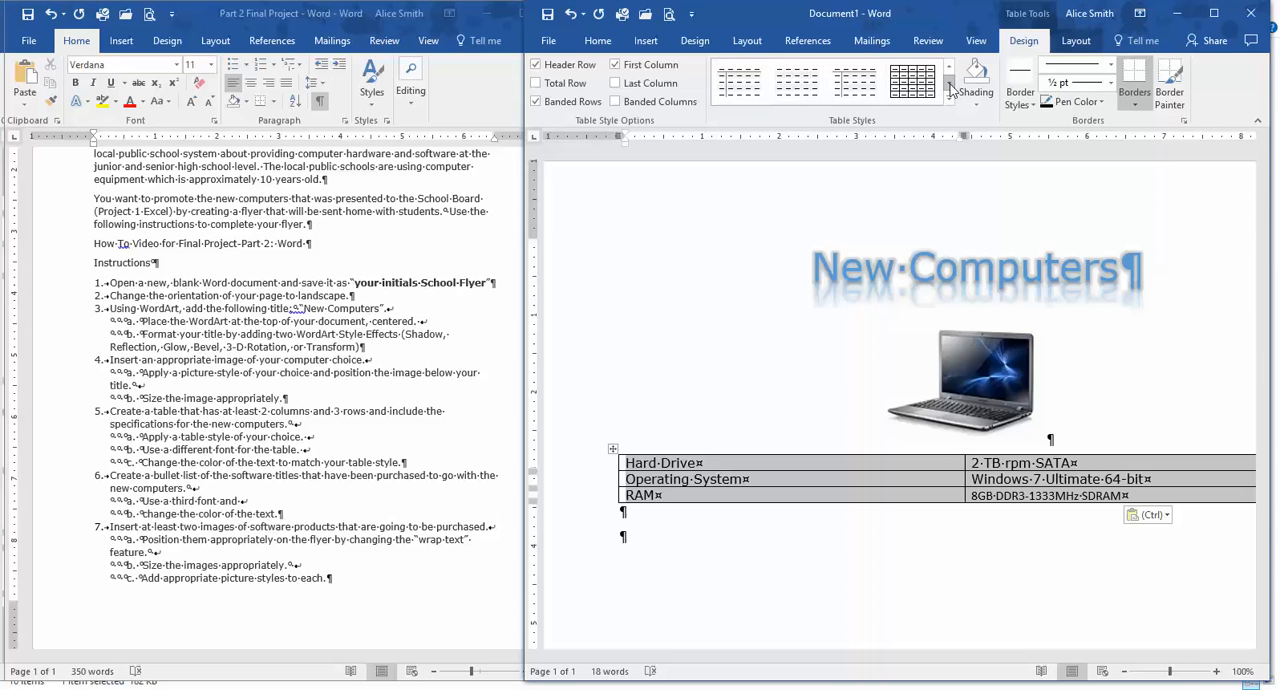
{"action": "left_click", "coordinate": [950, 87]}
{"action": "left_click", "coordinate": [950, 87]}
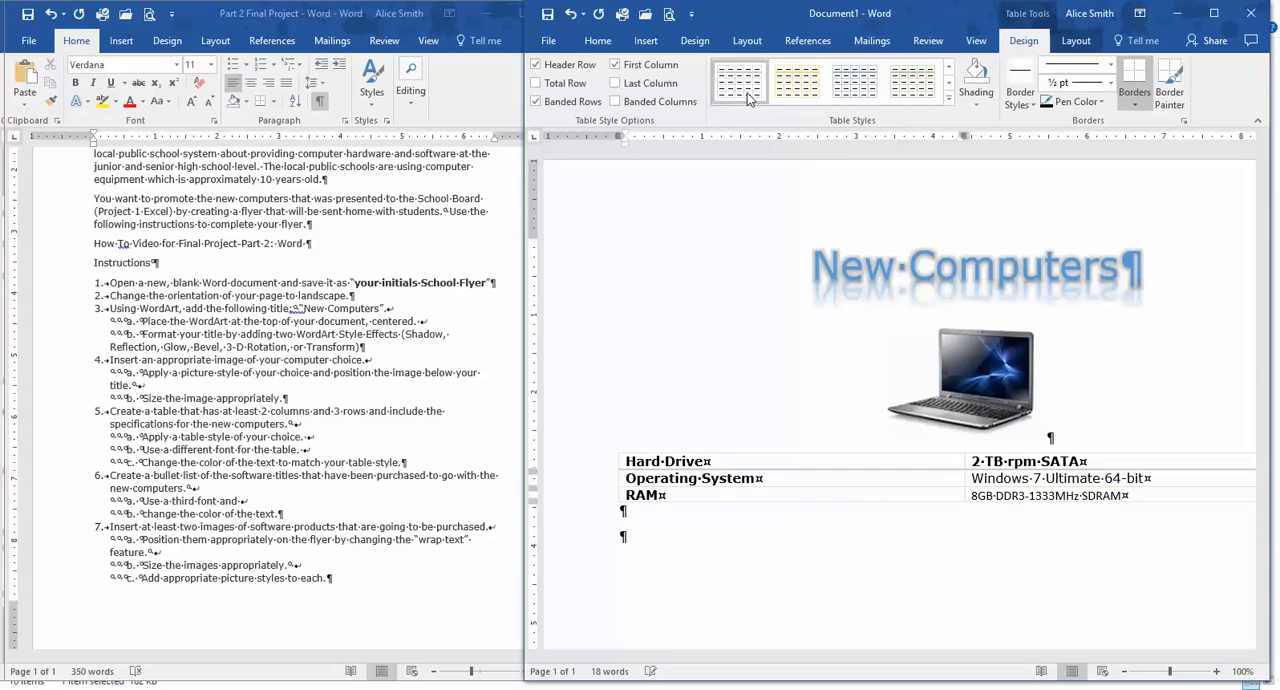
{"action": "left_click", "coordinate": [922, 90]}
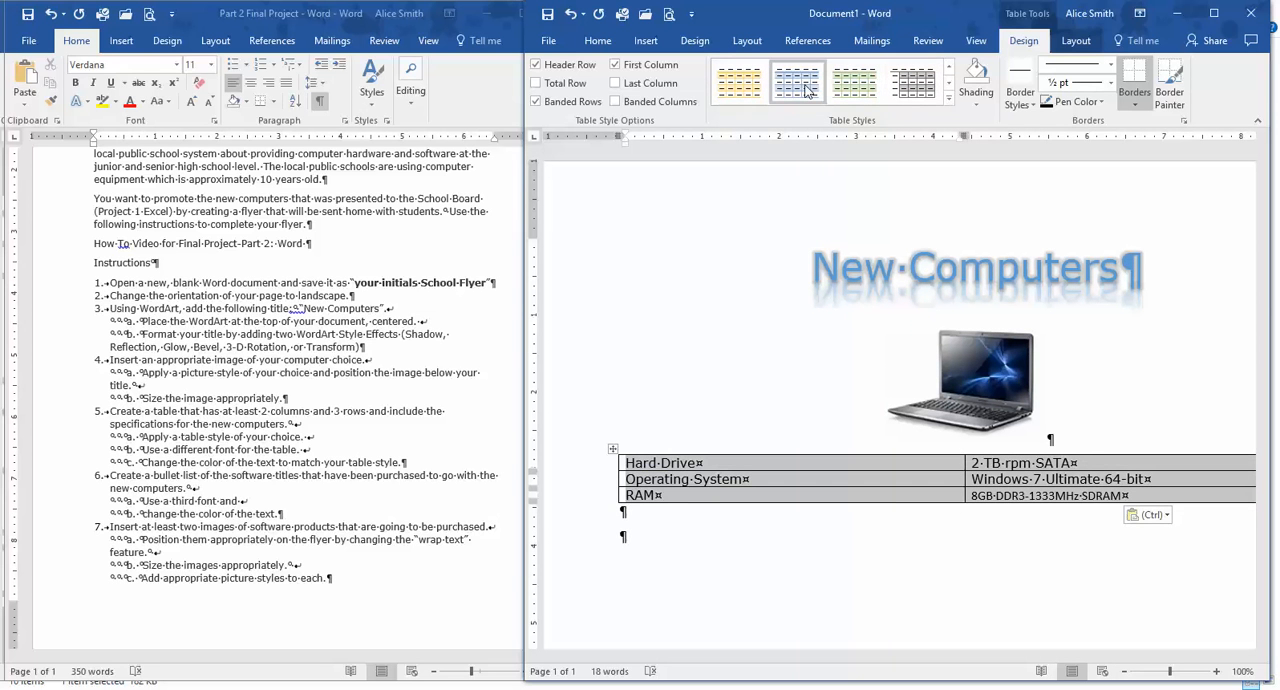
{"action": "left_click", "coordinate": [808, 90]}
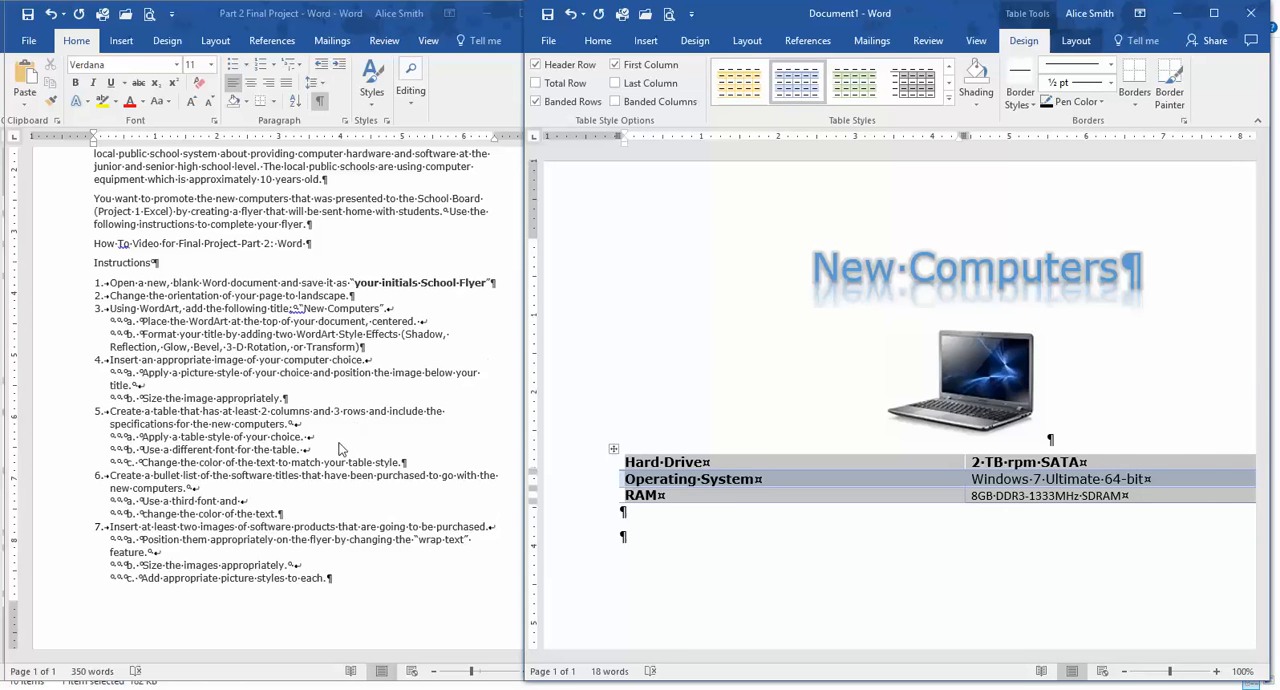
Set the font of all the text in the specifications table to Arial Unicode MS.
{"action": "left_click", "coordinate": [284, 458]}
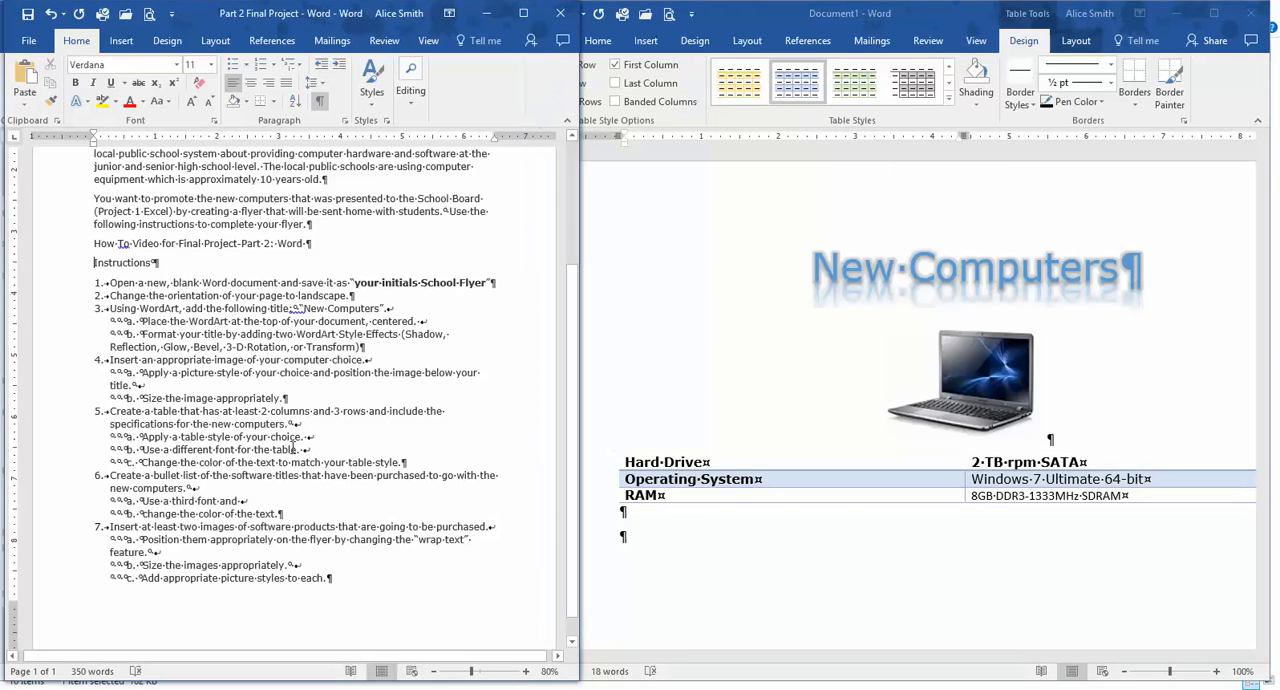
{"action": "left_click", "coordinate": [992, 268]}
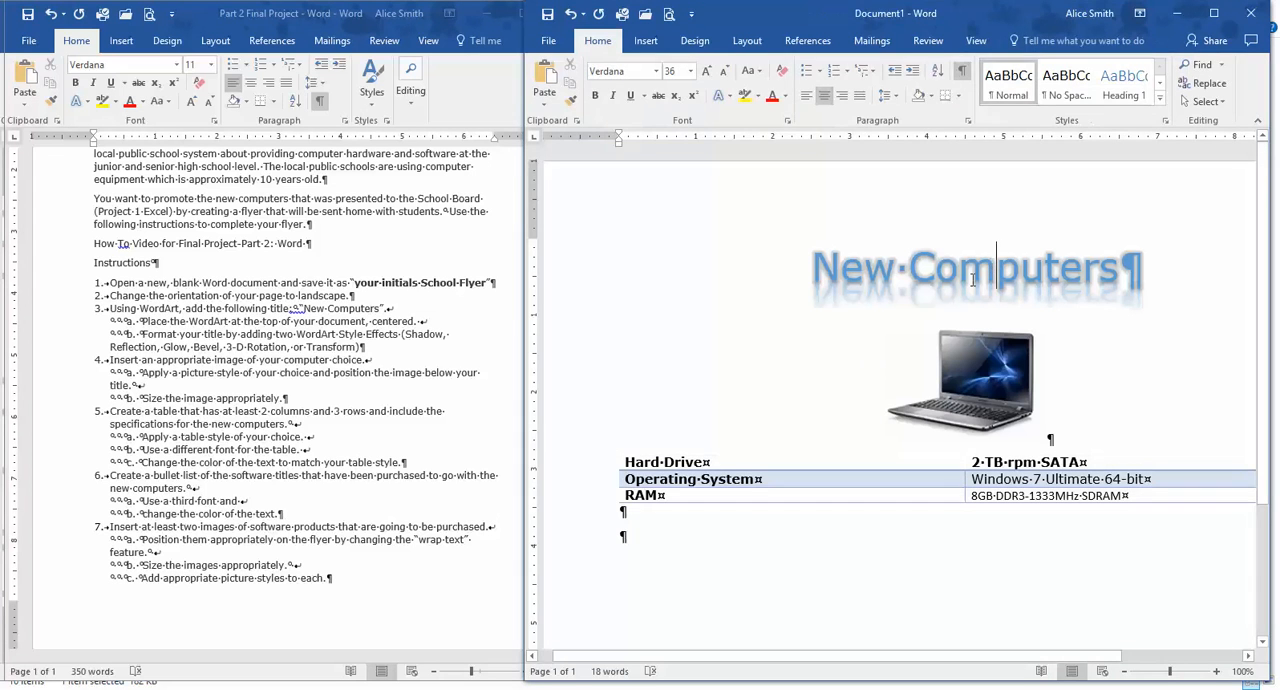
{"action": "left_click", "coordinate": [722, 466]}
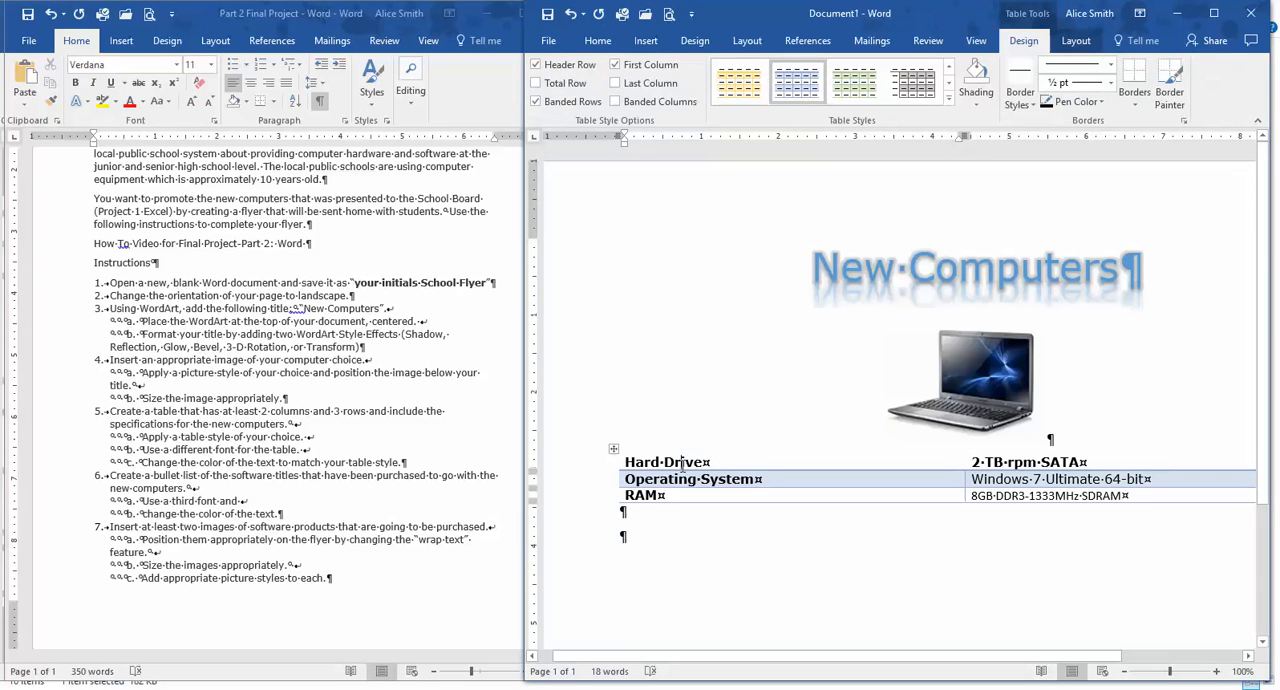
{"action": "left_click", "coordinate": [597, 40]}
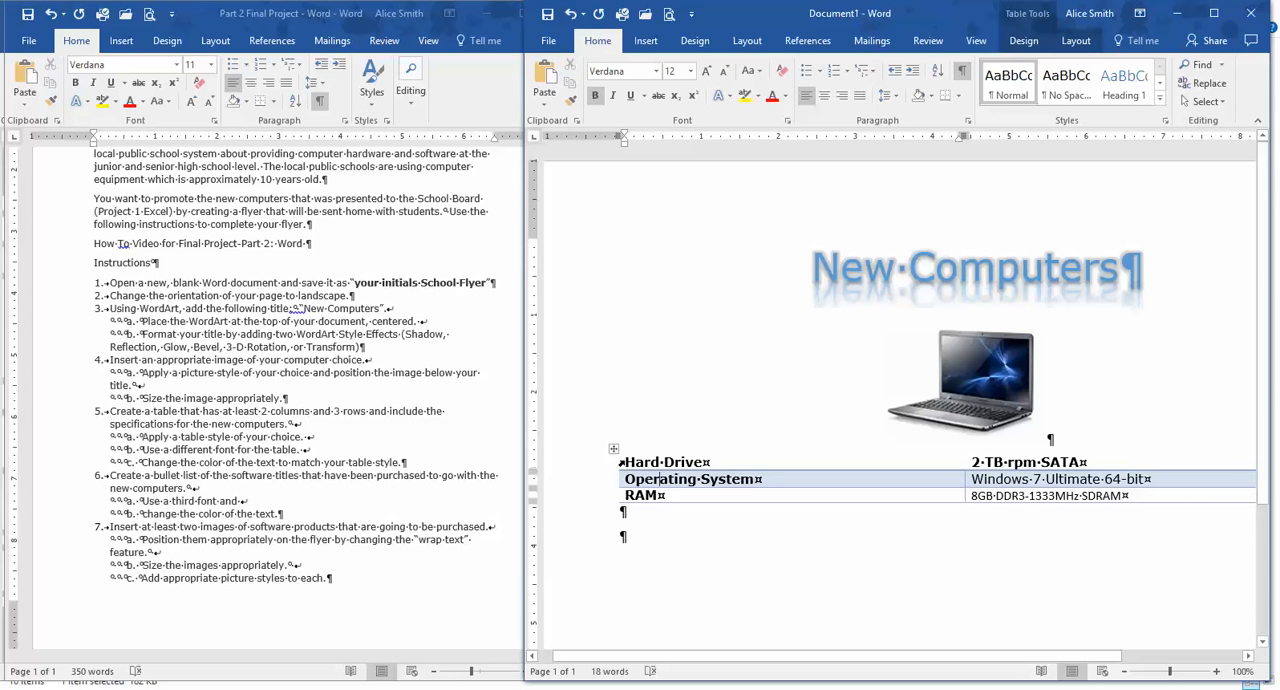
{"action": "left_click_drag", "start_coordinate": [627, 461], "coordinate": [1112, 490]}
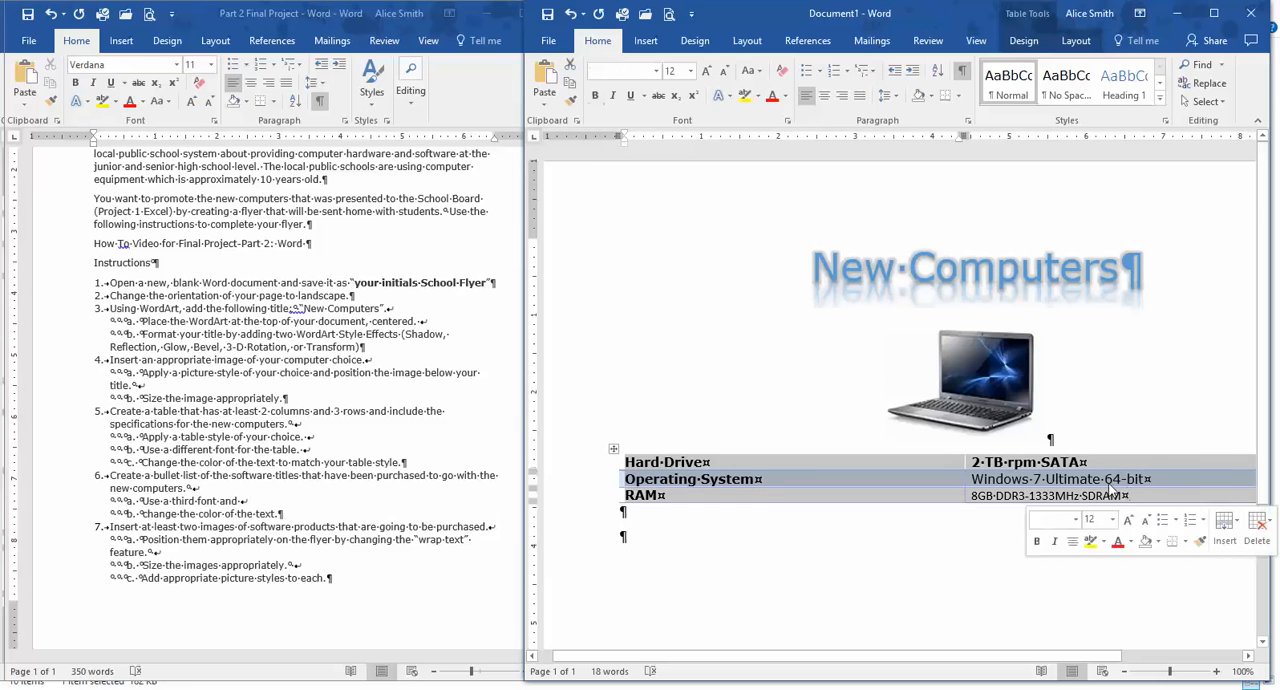
{"action": "left_click", "coordinate": [656, 71]}
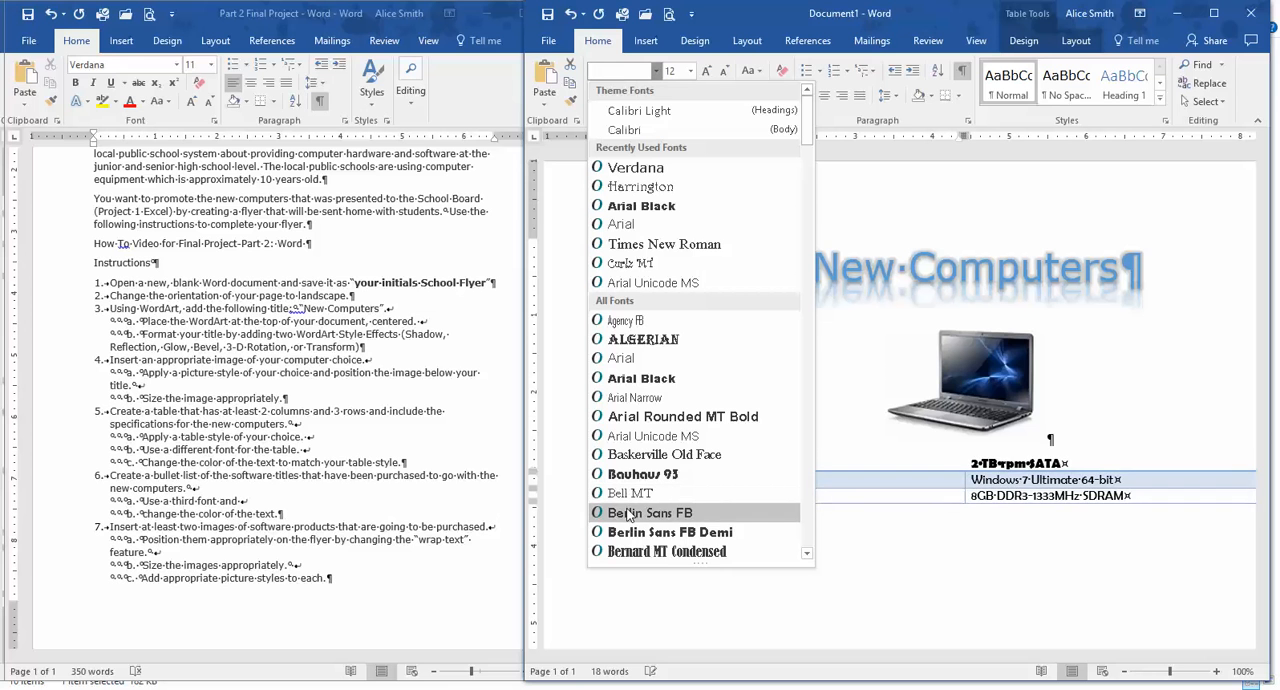
{"action": "left_click", "coordinate": [630, 437]}
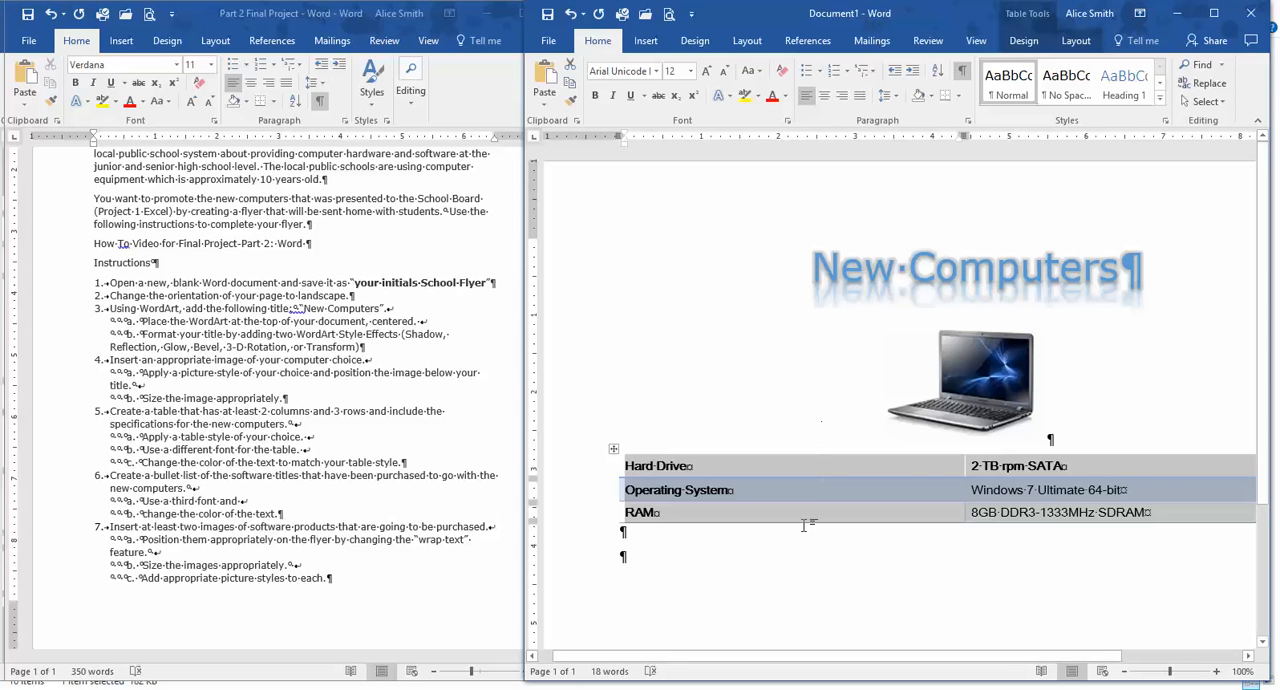
{"action": "left_click", "coordinate": [770, 593]}
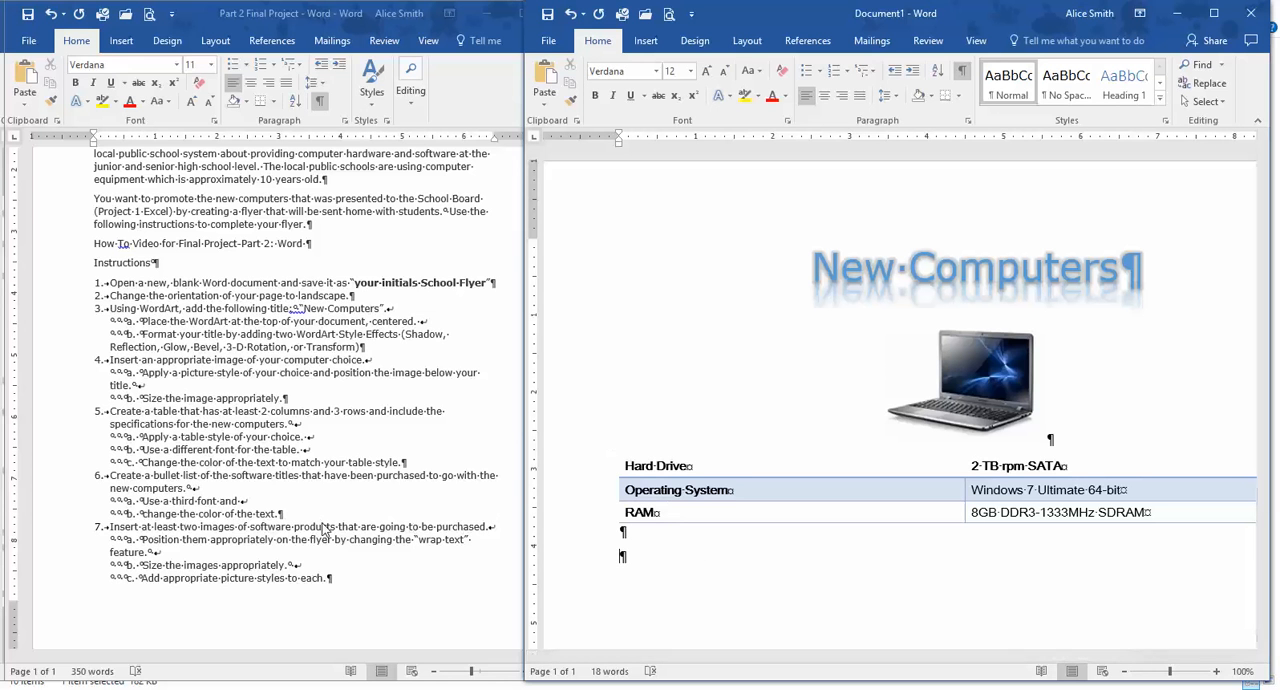
Start a checkmark bullet list in the last empty paragraph below the specifications table.
{"action": "scroll", "coordinate": [330, 510], "scroll_direction": "down", "scroll_amount": 1}
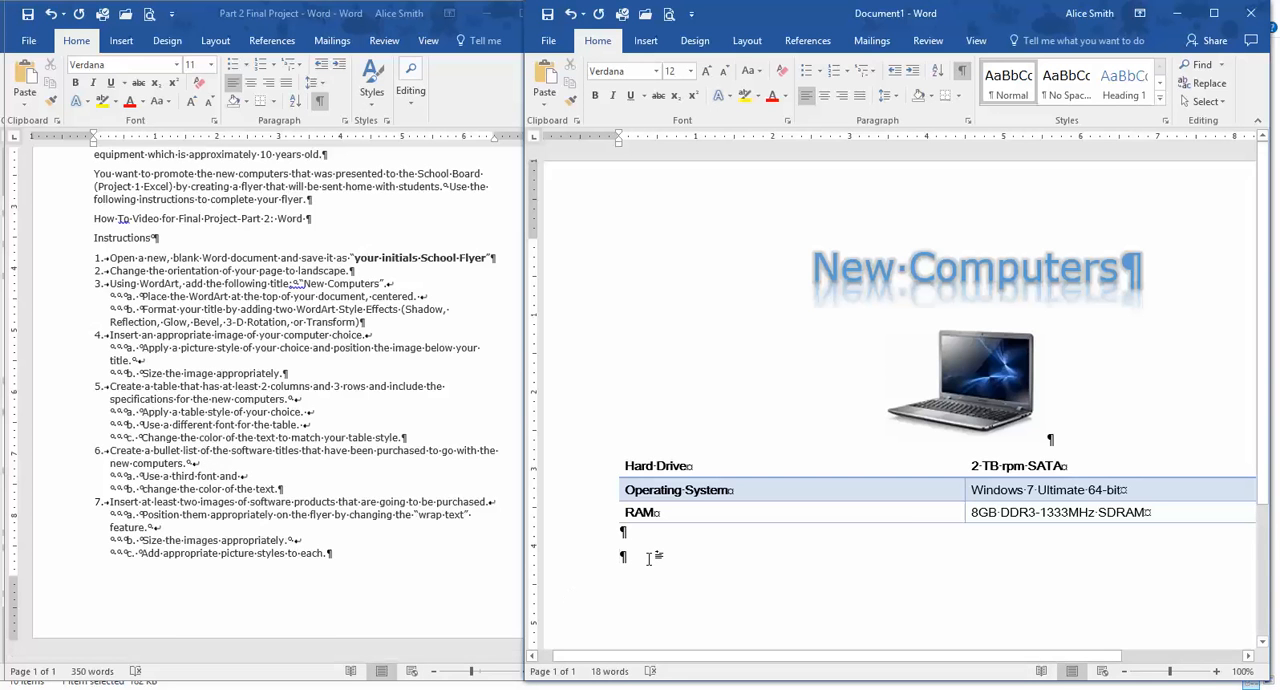
{"action": "scroll", "coordinate": [652, 557], "scroll_direction": "down", "scroll_amount": 3}
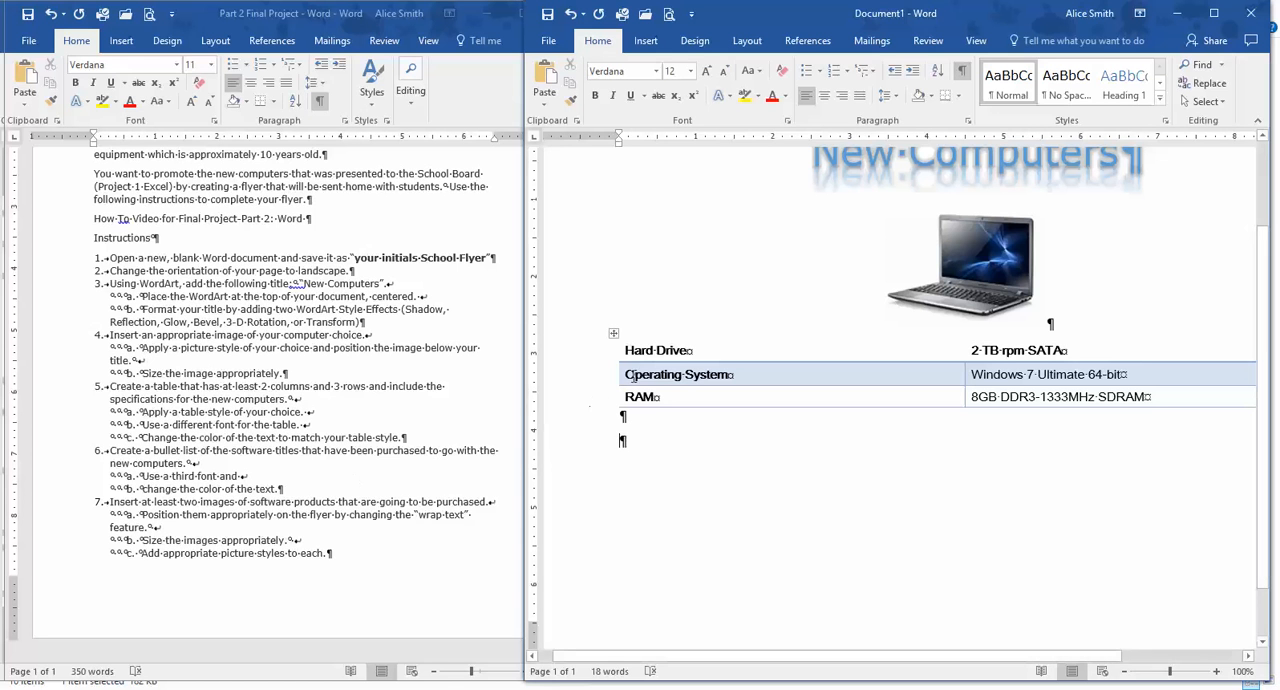
{"action": "left_click", "coordinate": [644, 372]}
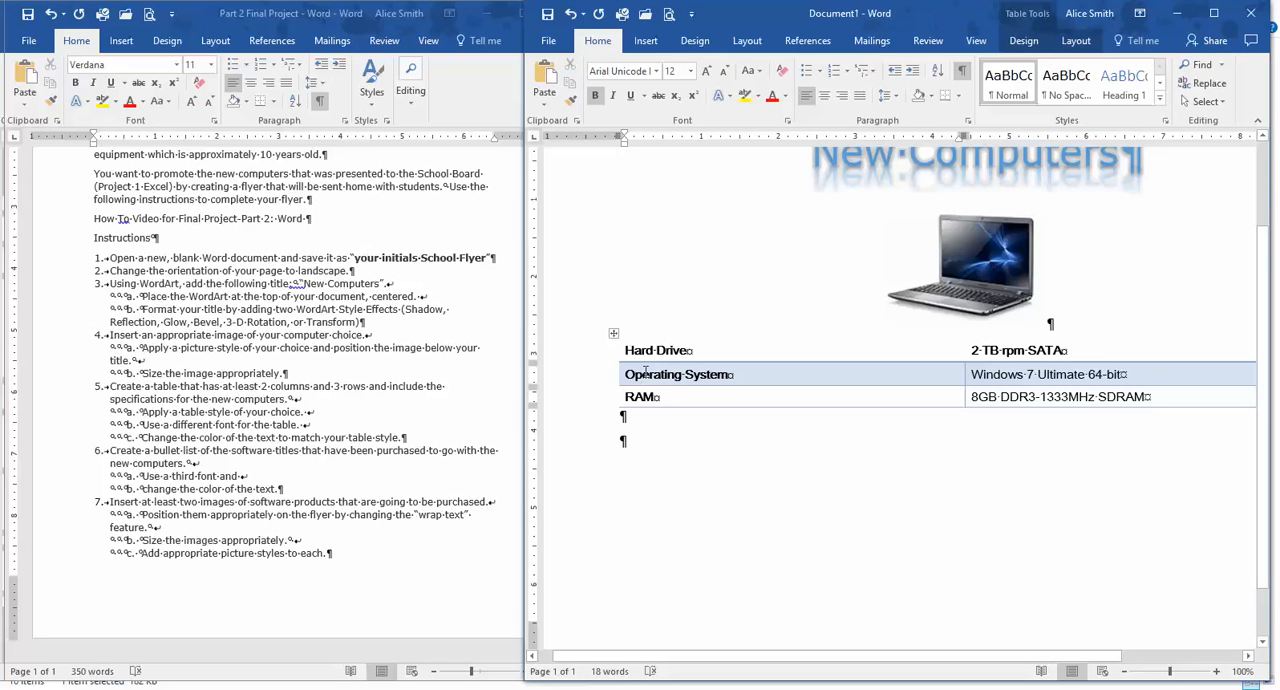
{"action": "left_click", "coordinate": [848, 168]}
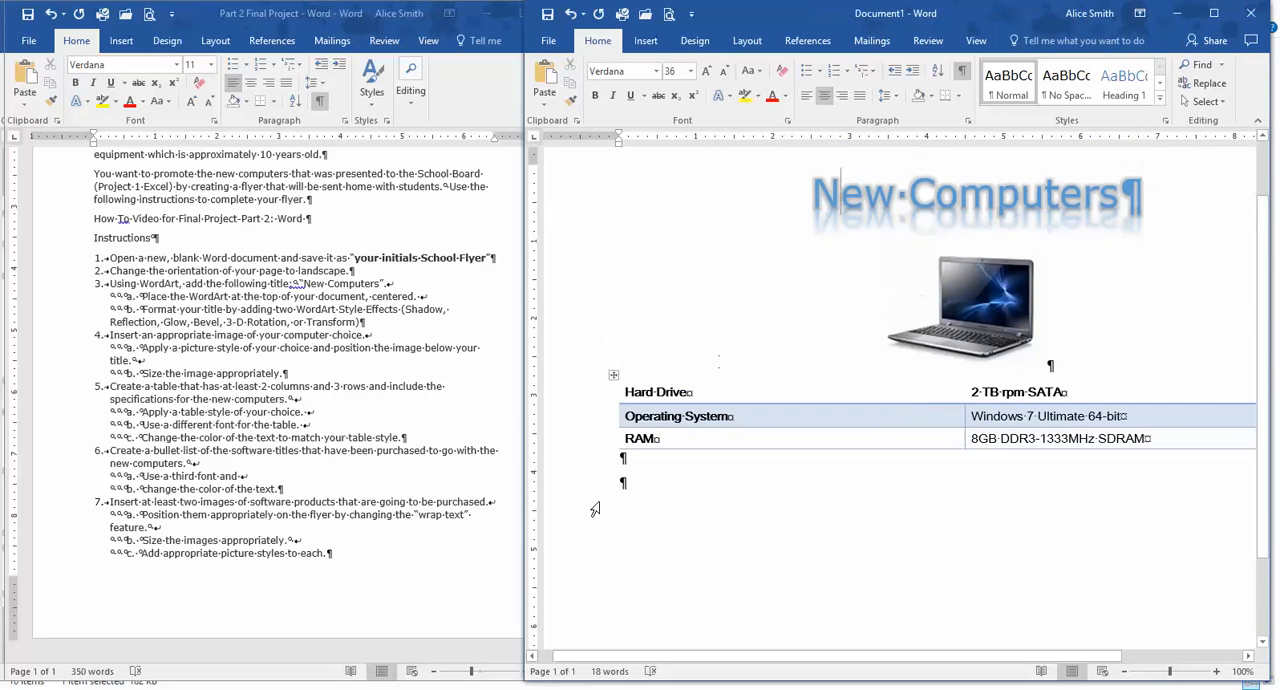
{"action": "left_click", "coordinate": [638, 479]}
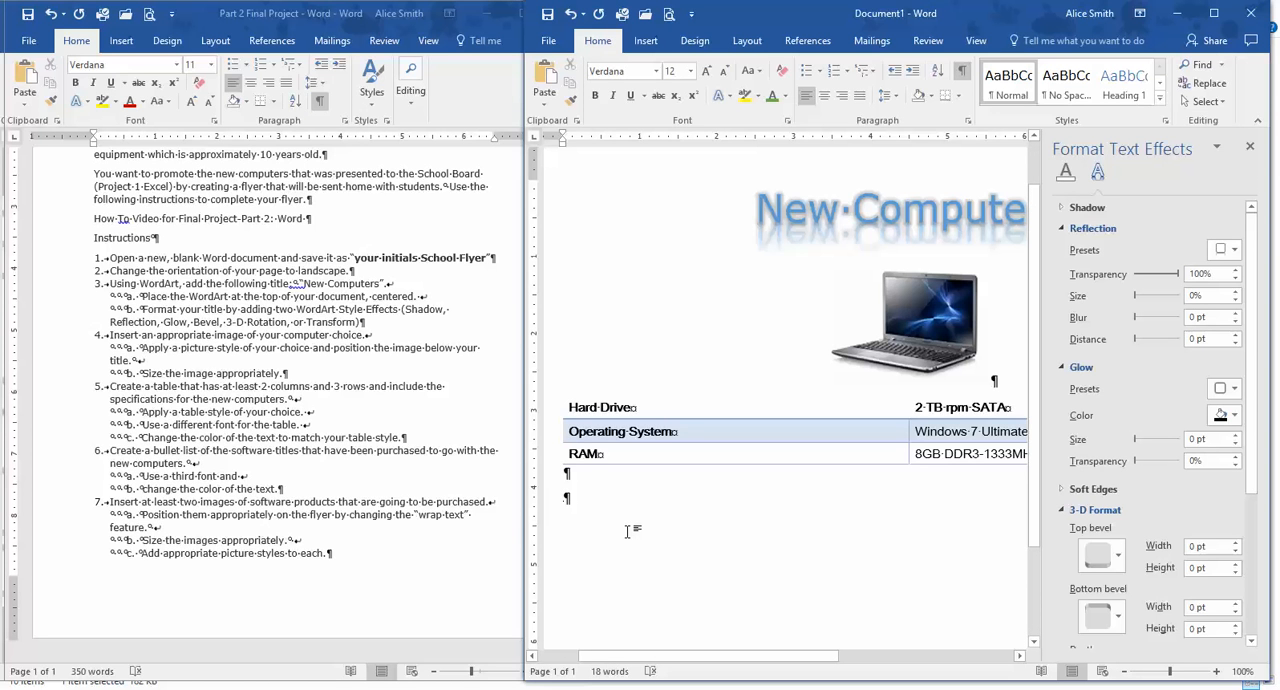
{"action": "type", "text": "A"}
{"action": "key", "text": "BackSpace"}
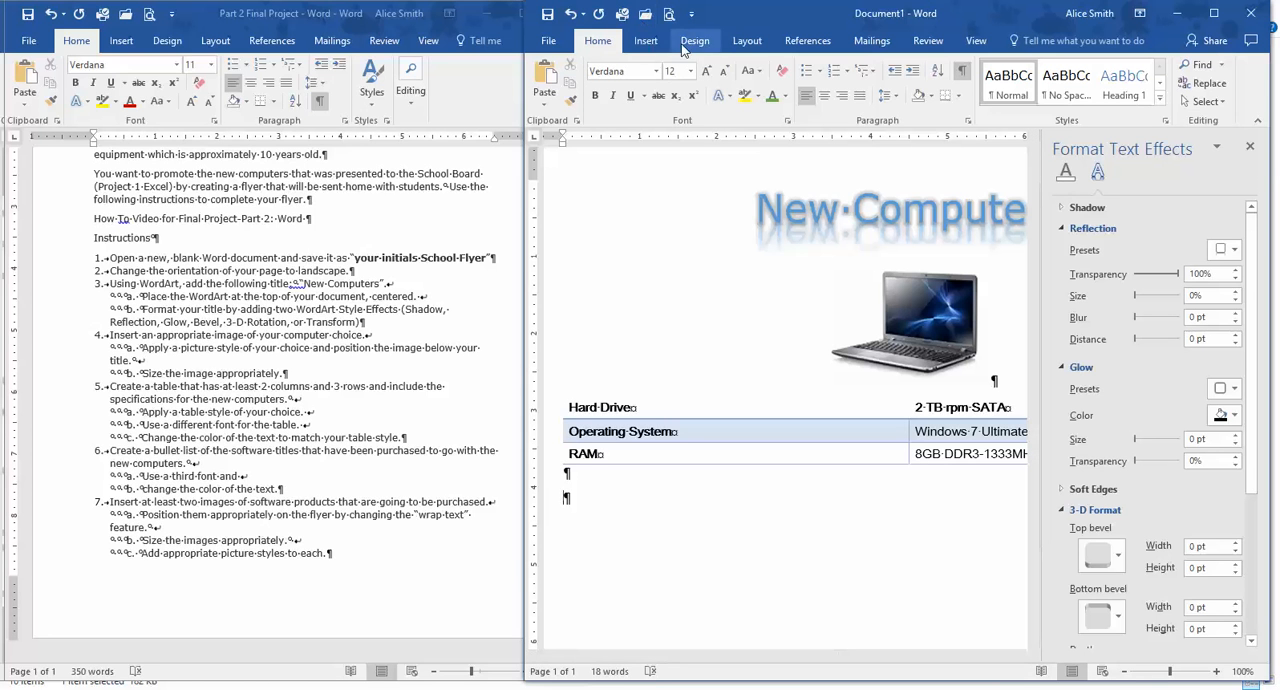
{"action": "left_click", "coordinate": [817, 71]}
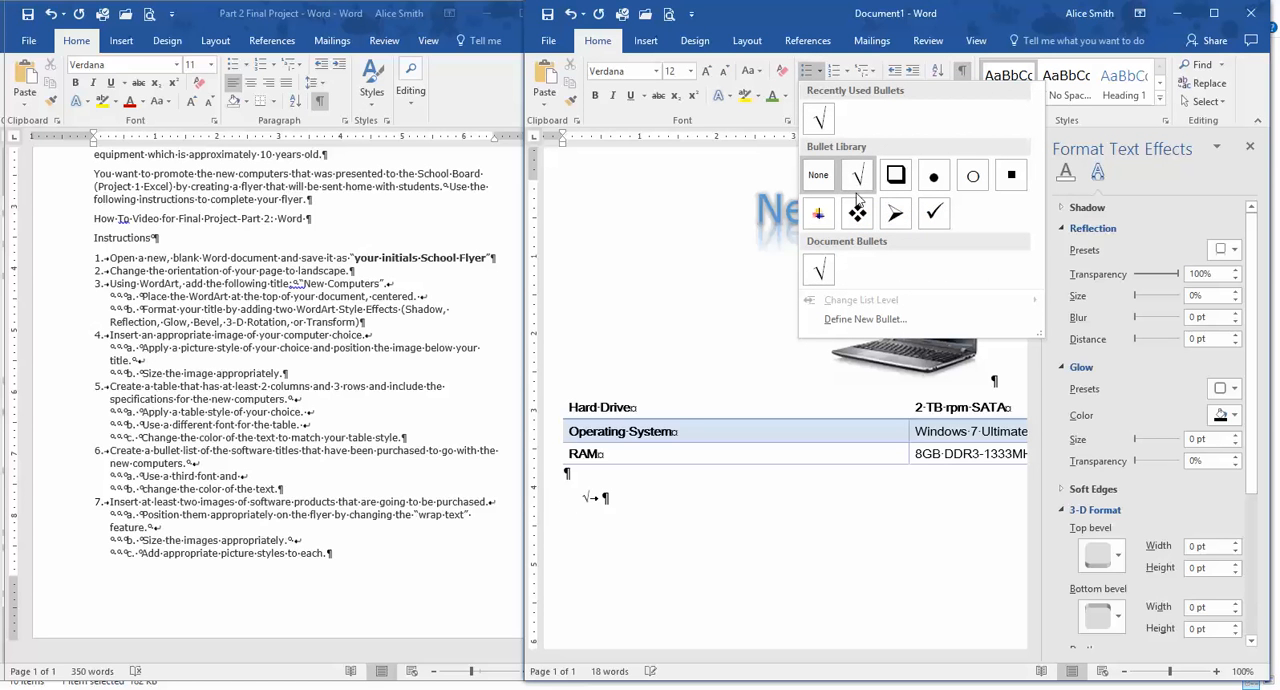
{"action": "left_click", "coordinate": [933, 215]}
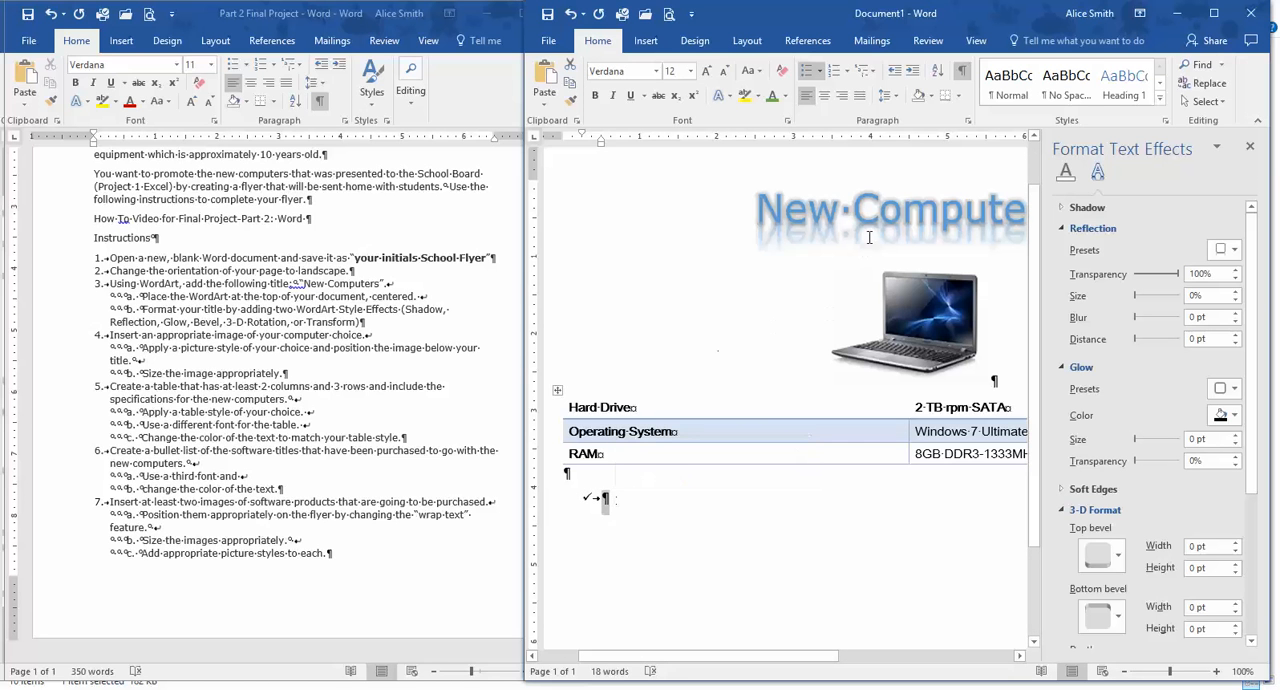
Set the new bullet paragraph's font to Comic Sans MS and its text color to standard purple.
{"action": "left_click", "coordinate": [656, 71]}
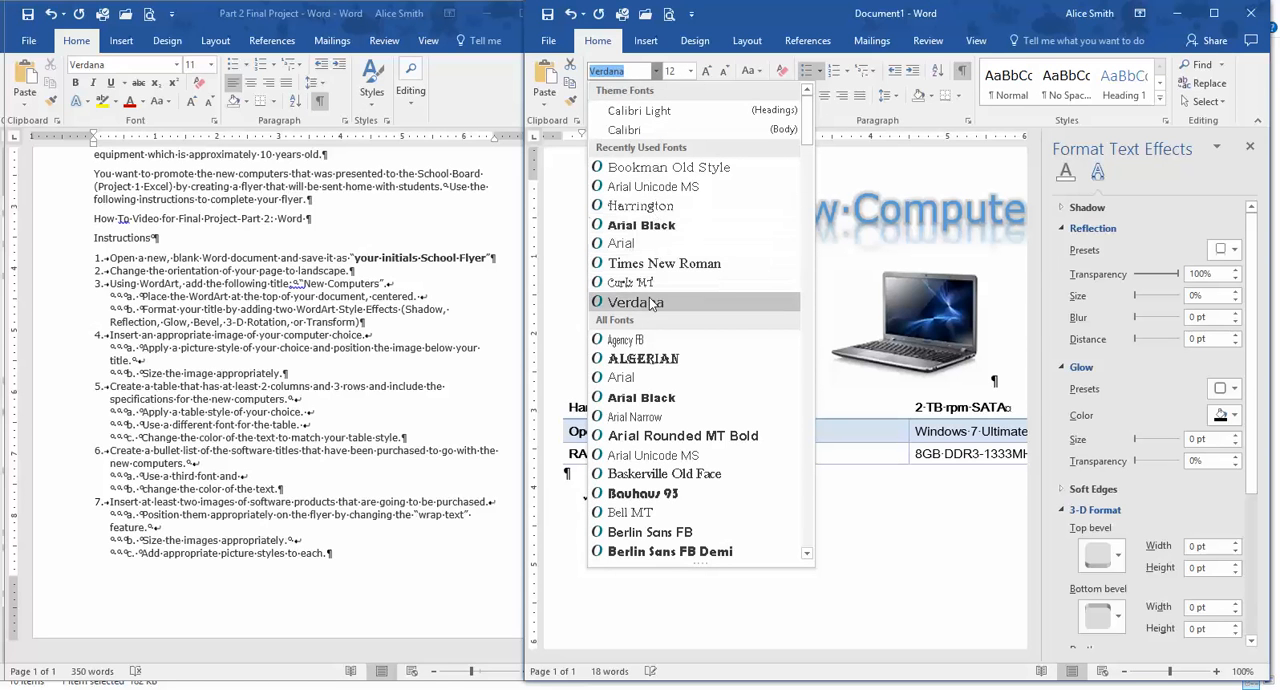
{"action": "scroll", "coordinate": [668, 457], "scroll_direction": "down", "scroll_amount": 2}
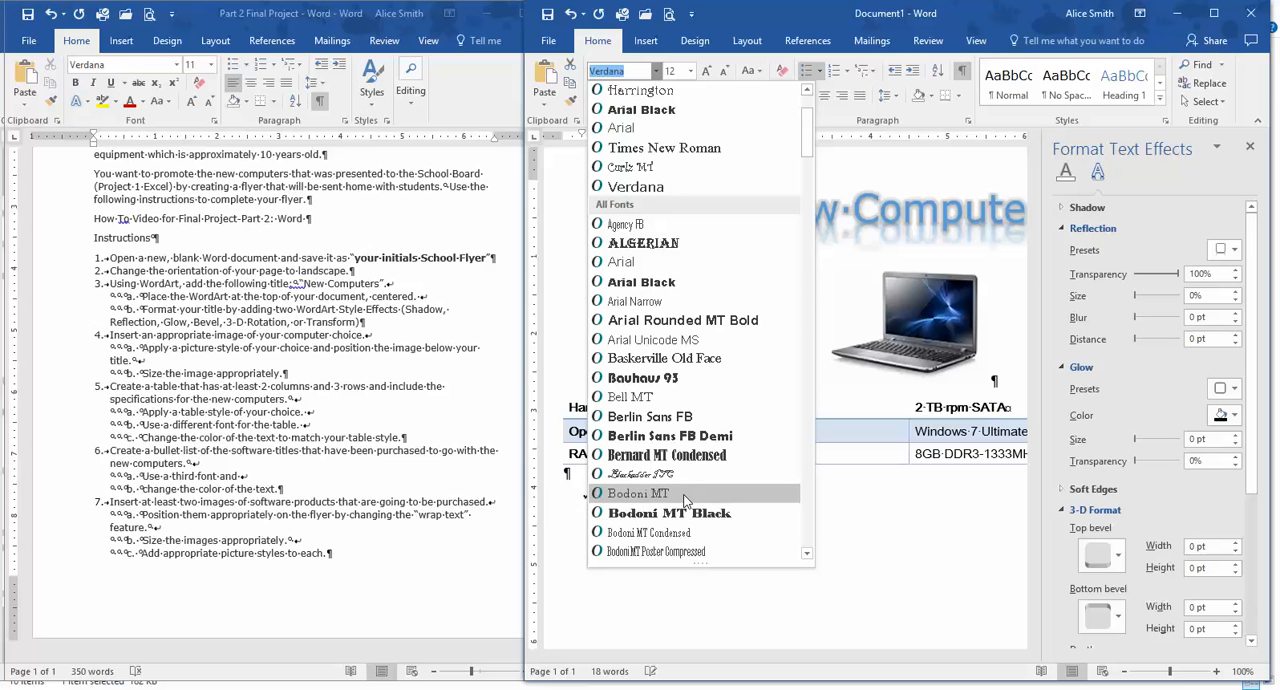
{"action": "scroll", "coordinate": [685, 500], "scroll_direction": "down", "scroll_amount": 5}
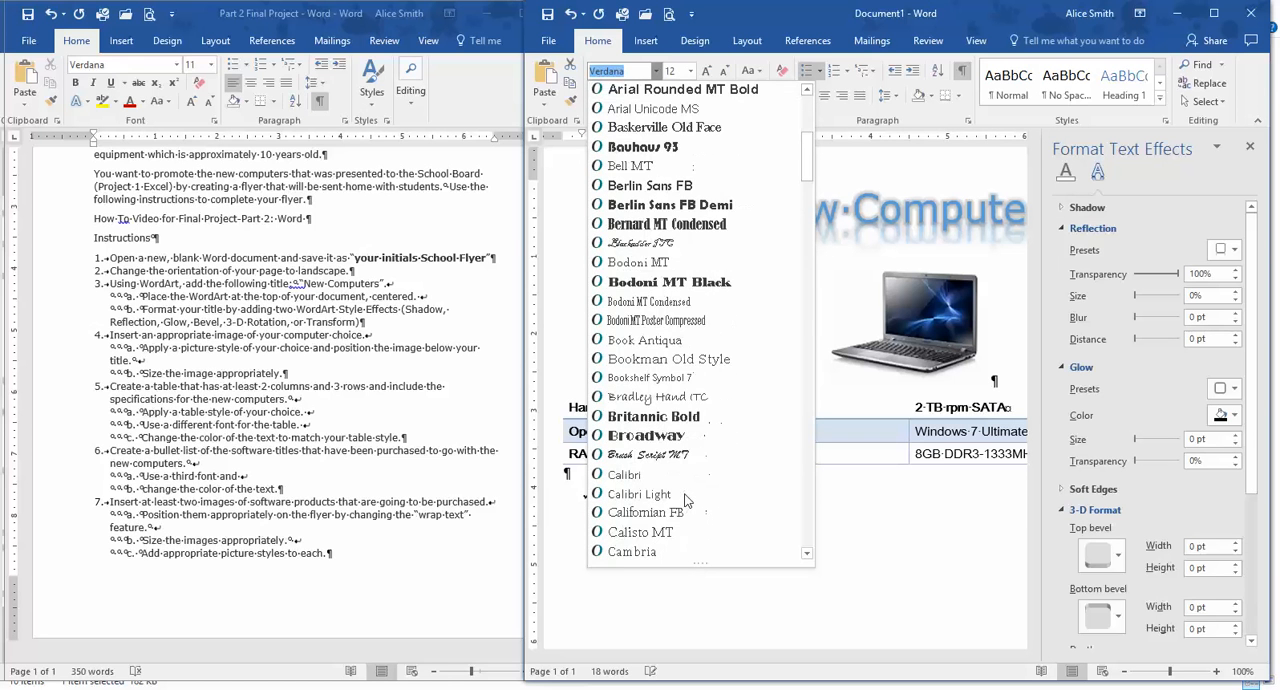
{"action": "scroll", "coordinate": [687, 500], "scroll_direction": "down", "scroll_amount": 1}
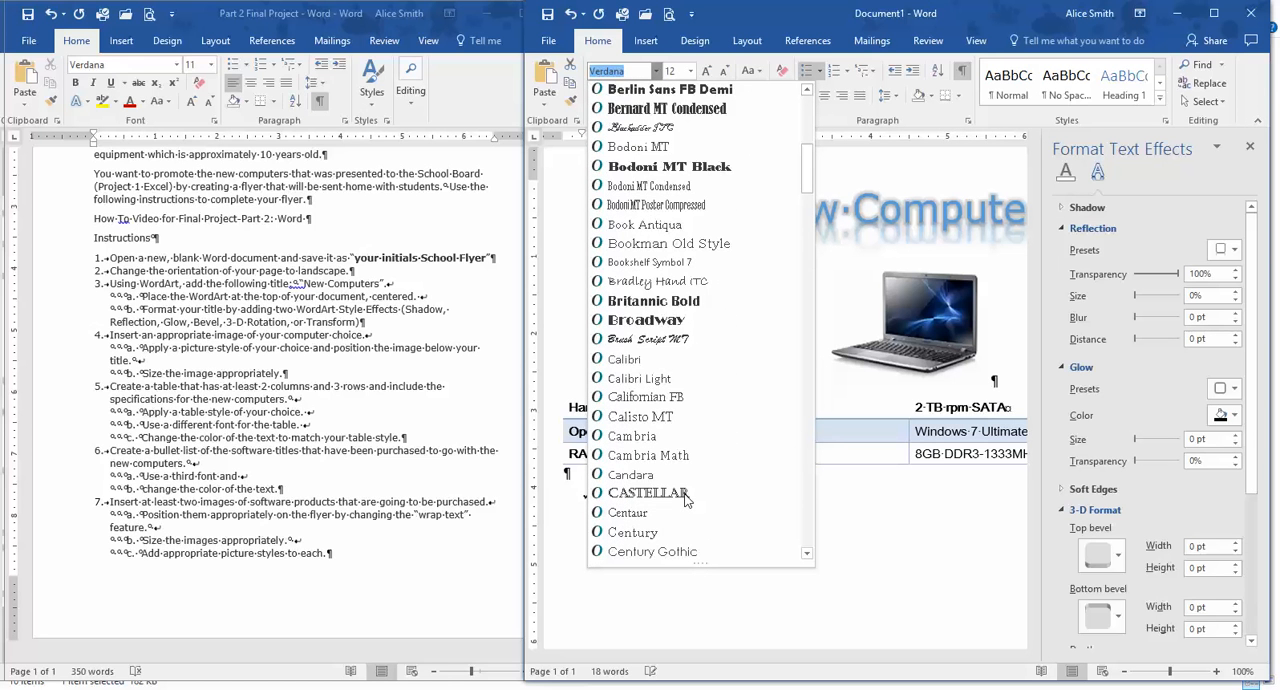
{"action": "scroll", "coordinate": [687, 500], "scroll_direction": "down", "scroll_amount": 1}
{"action": "scroll", "coordinate": [687, 500], "scroll_direction": "down", "scroll_amount": 1}
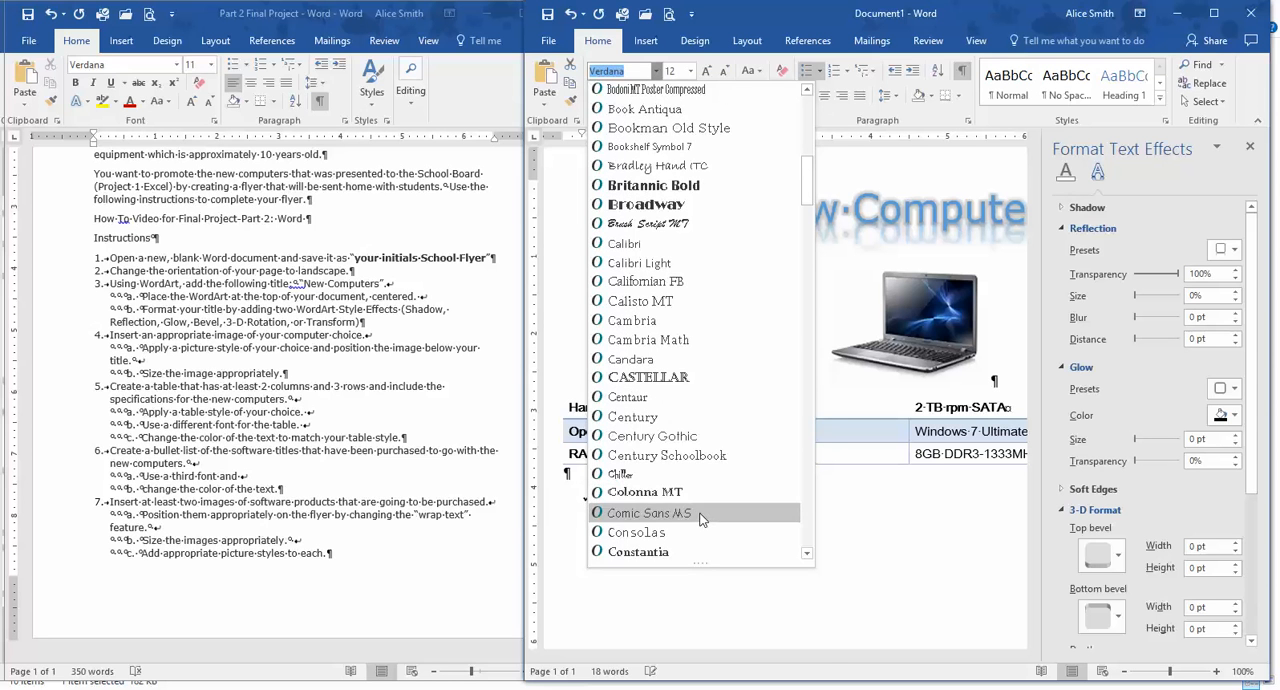
{"action": "left_click", "coordinate": [702, 513]}
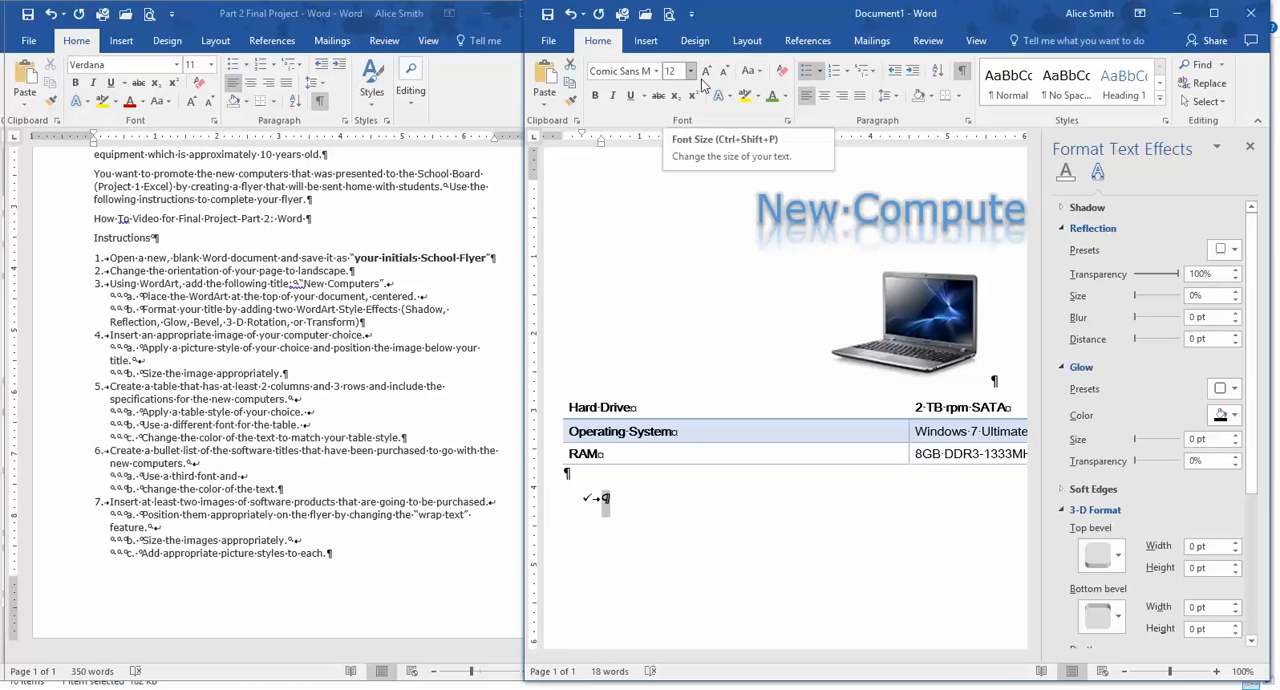
{"action": "left_click", "coordinate": [786, 96]}
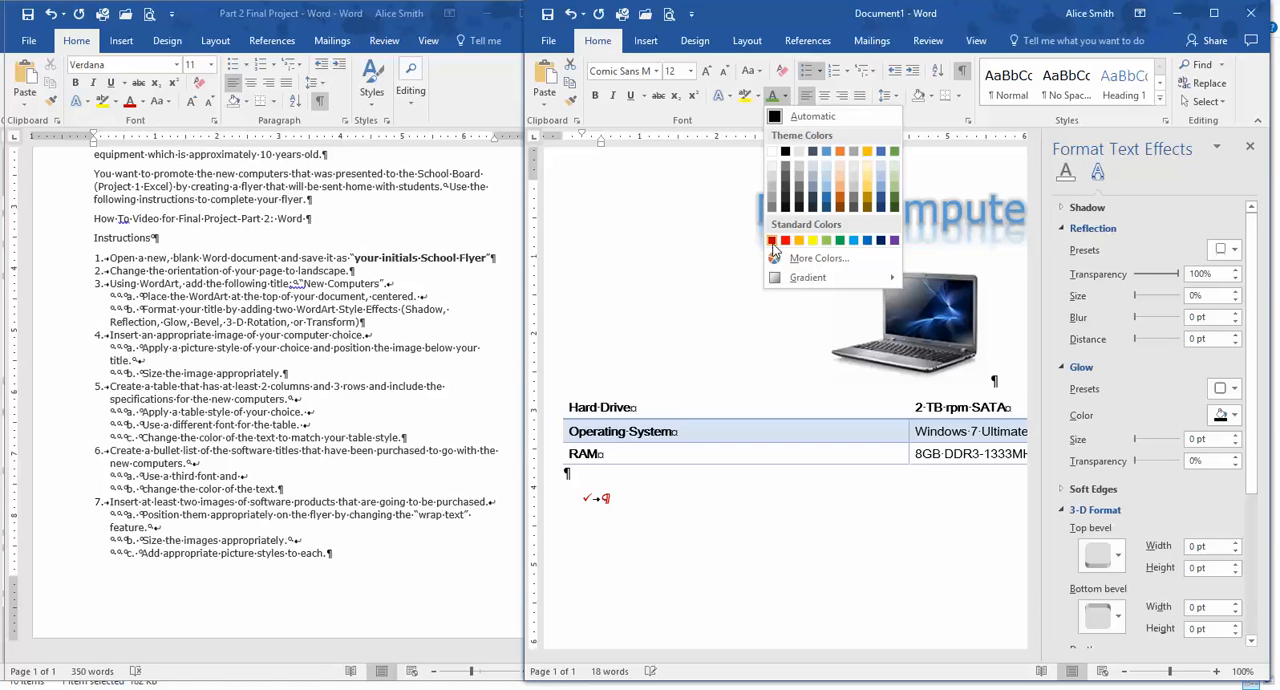
{"action": "left_click", "coordinate": [894, 241]}
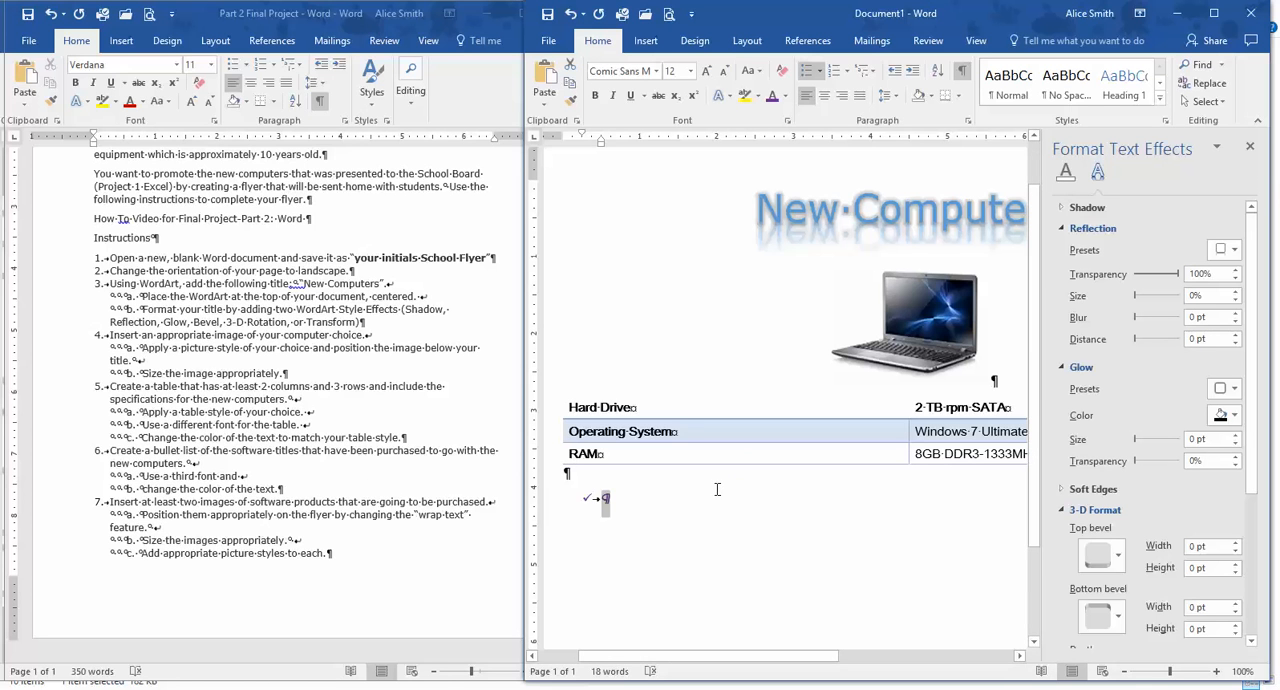
Enter "Microsoft Office" and "AVG Antivirus" as separate items in the bullet list.
{"action": "type", "text": "Microsoft Office"}
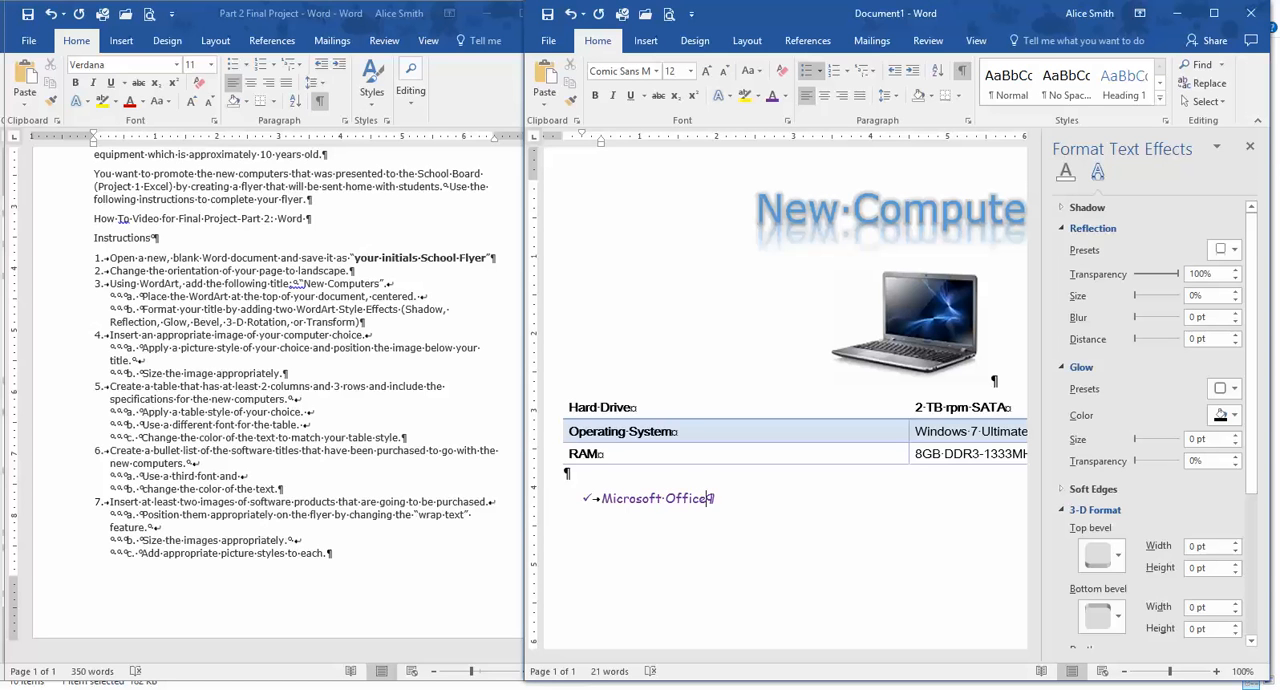
{"action": "key", "text": "Return"}
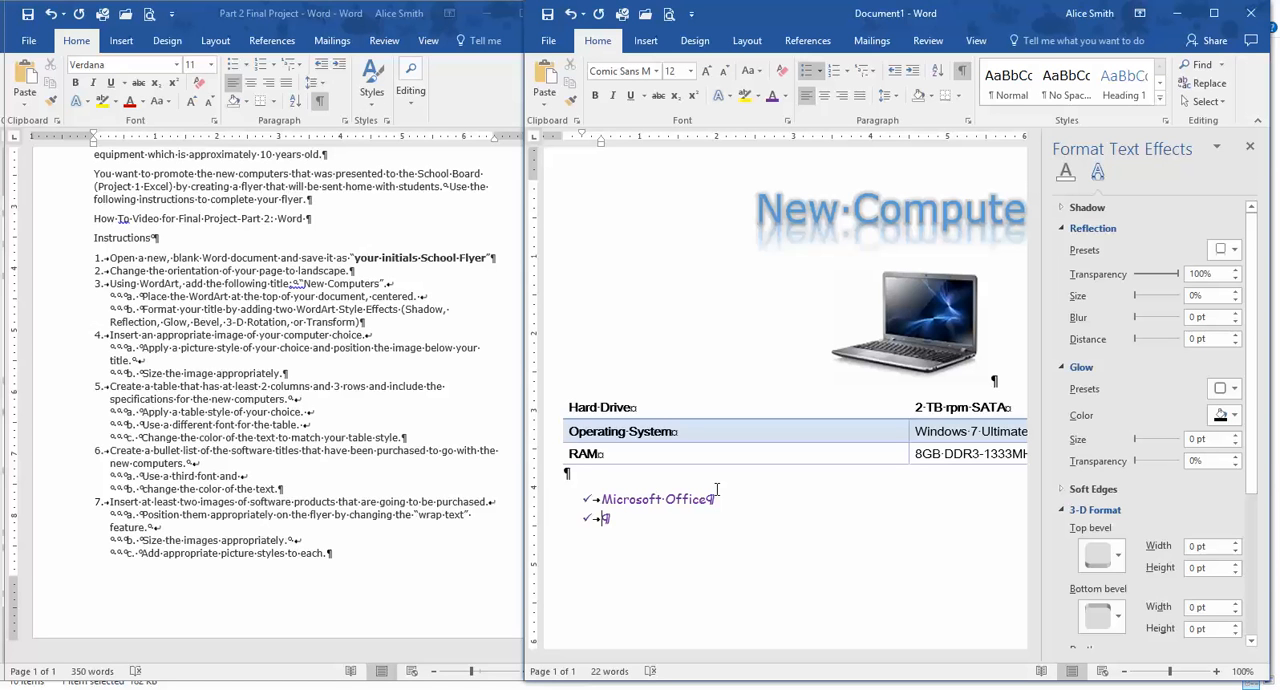
{"action": "type", "text": "AVG Antivirus"}
Switch to the web browser and open the AVG website, avg.com, in a new tab.
{"action": "left_click", "coordinate": [411, 669]}
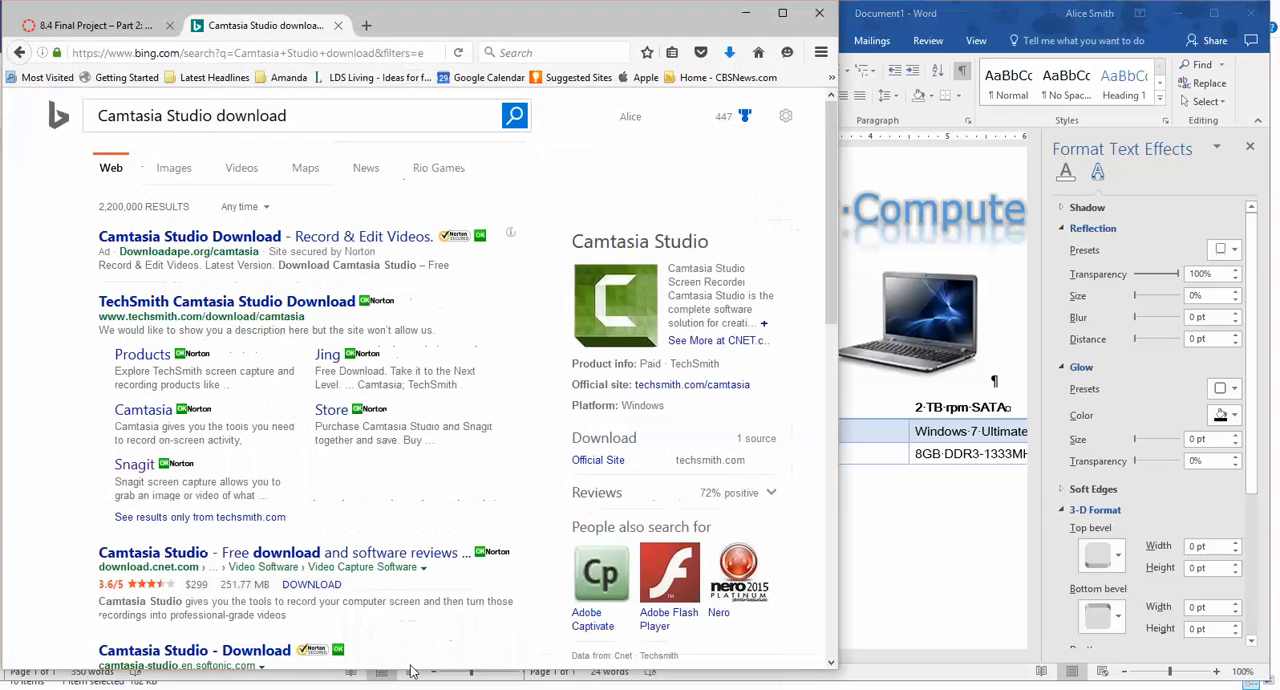
{"action": "left_click", "coordinate": [369, 27]}
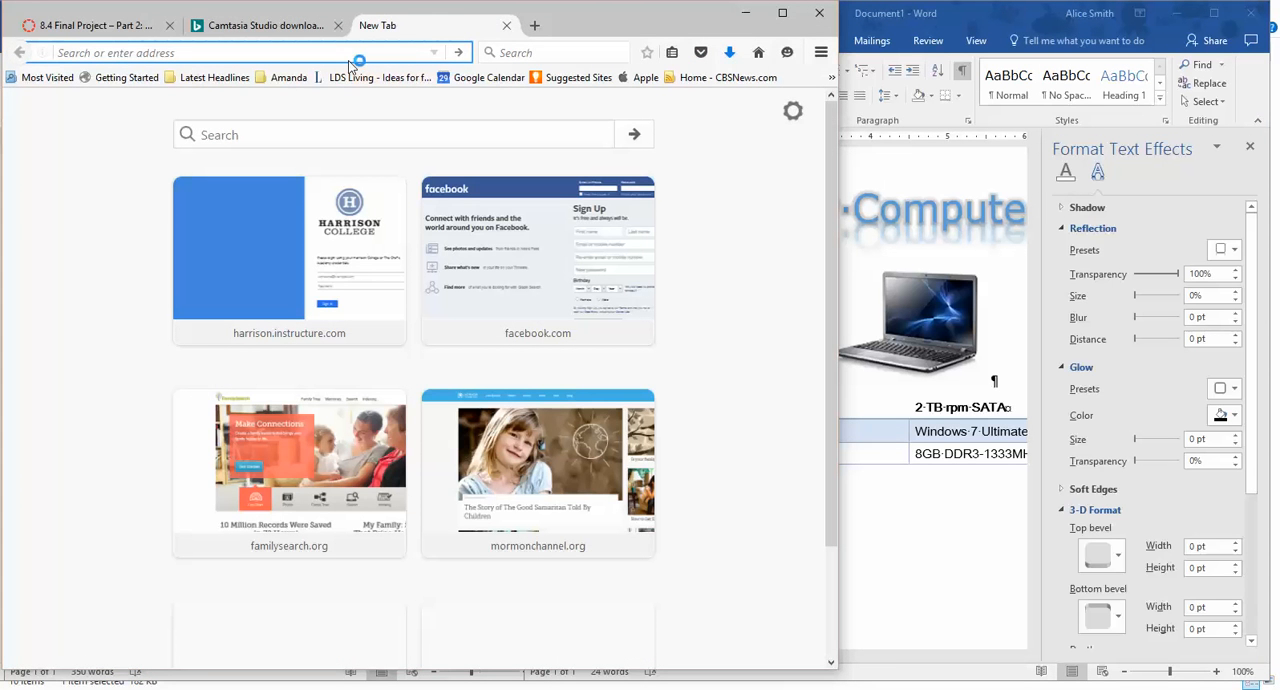
{"action": "type", "text": "AVG.com/"}
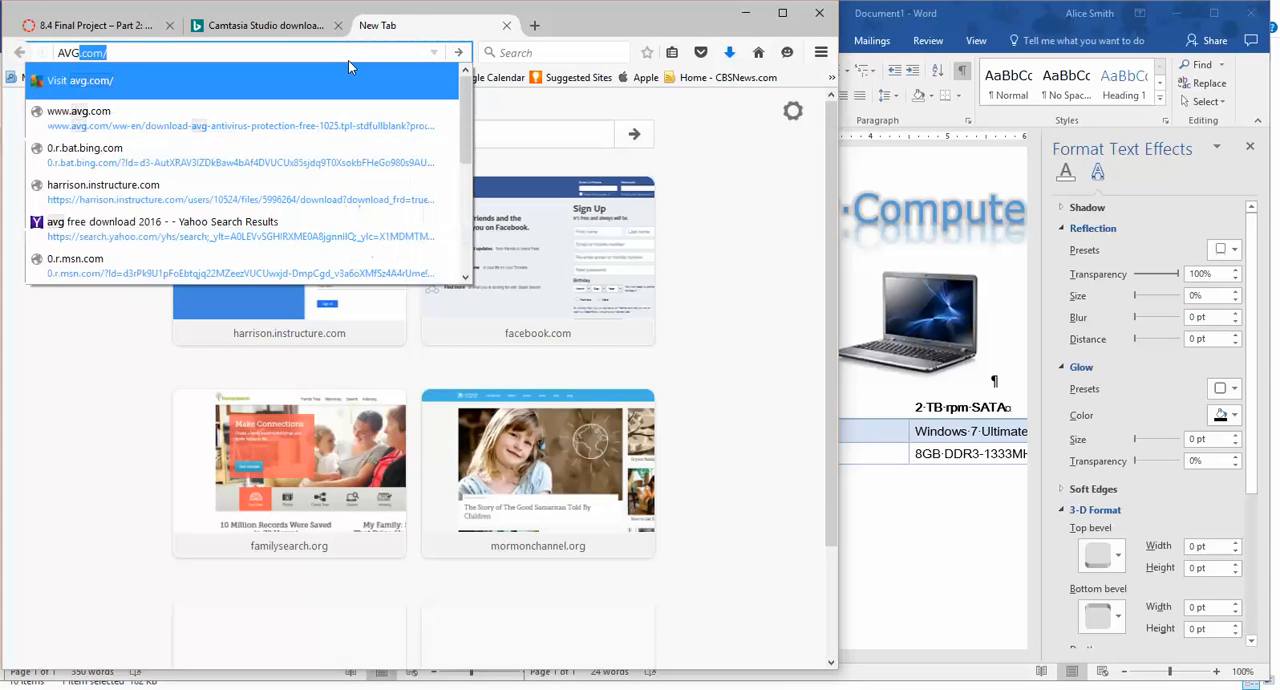
{"action": "left_click", "coordinate": [116, 92]}
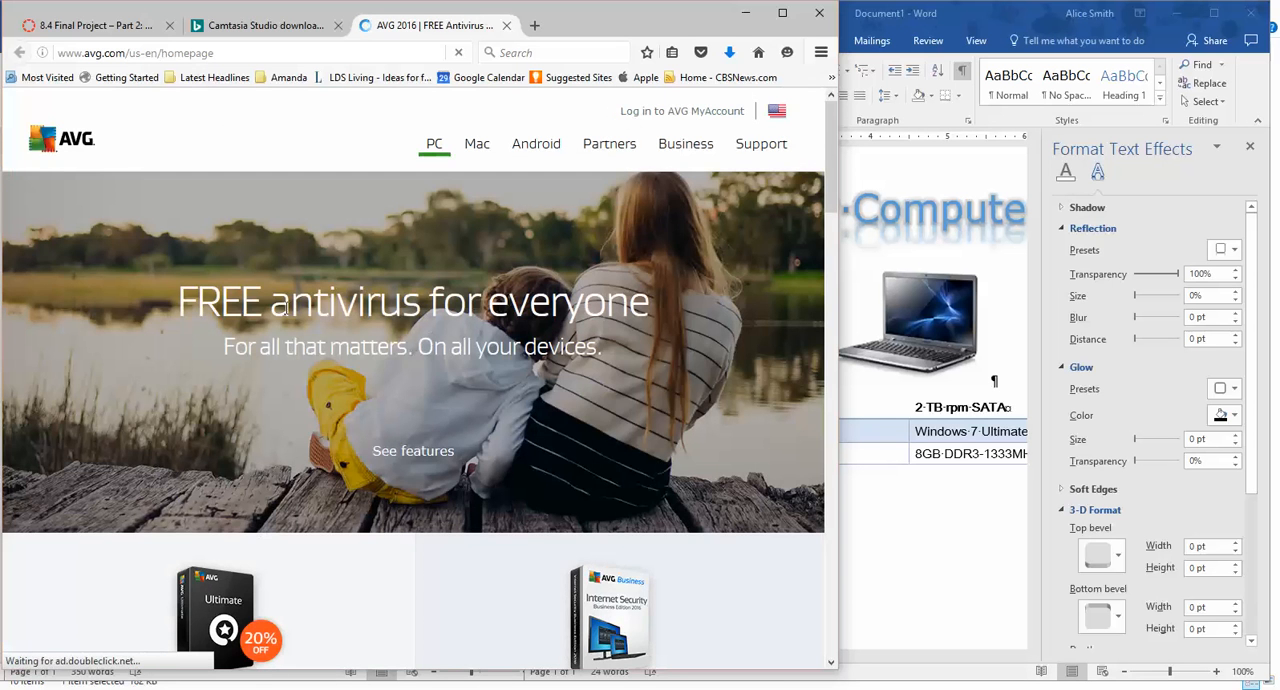
Copy the AVG logo from the header of the AVG homepage and paste it after "AVG Antivirus" in the flyer's bullet list.
{"action": "scroll", "coordinate": [340, 554], "scroll_direction": "down", "scroll_amount": 1}
{"action": "scroll", "coordinate": [340, 554], "scroll_direction": "down", "scroll_amount": 10}
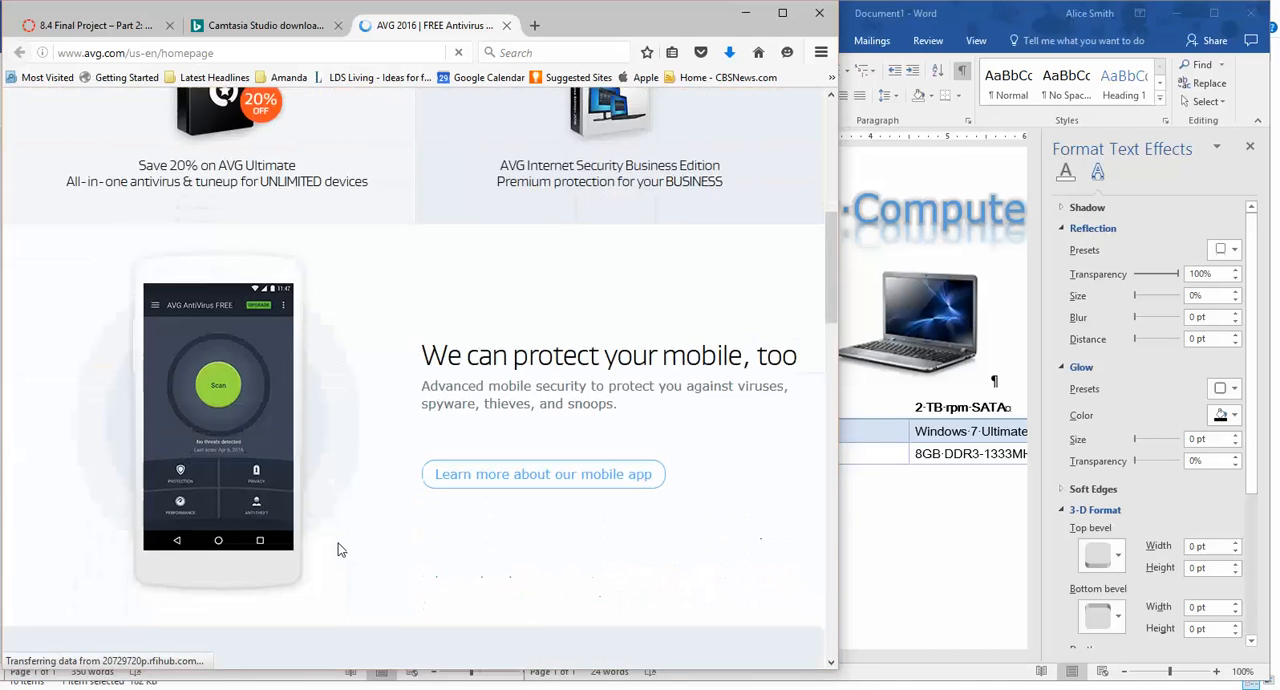
{"action": "scroll", "coordinate": [338, 549], "scroll_direction": "down", "scroll_amount": 10}
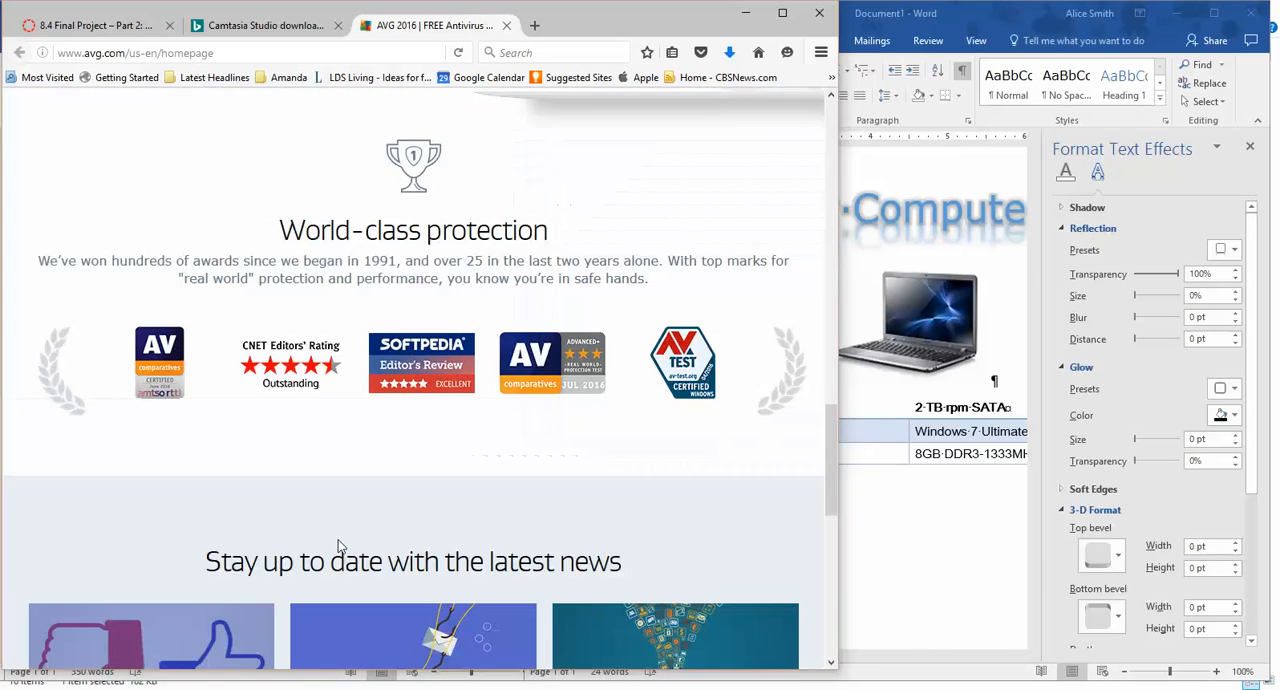
{"action": "scroll", "coordinate": [339, 538], "scroll_direction": "down", "scroll_amount": 5}
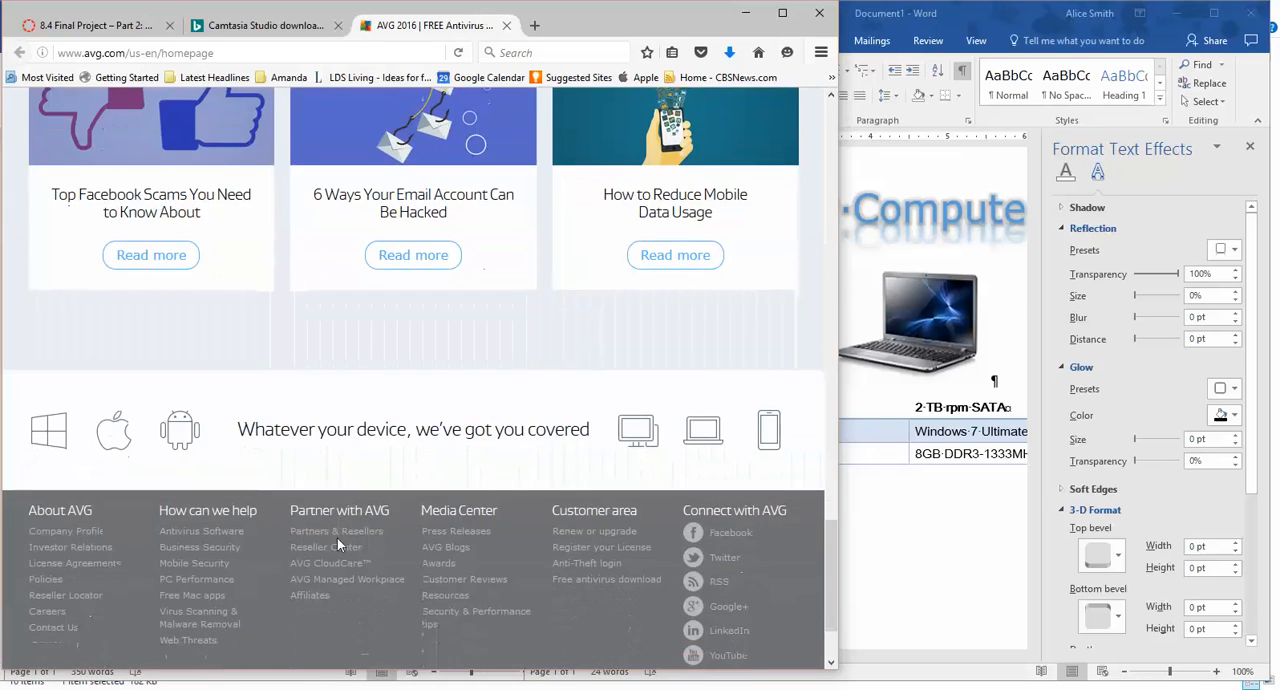
{"action": "scroll", "coordinate": [337, 530], "scroll_direction": "up", "scroll_amount": 10}
{"action": "scroll", "coordinate": [335, 520], "scroll_direction": "up", "scroll_amount": 10}
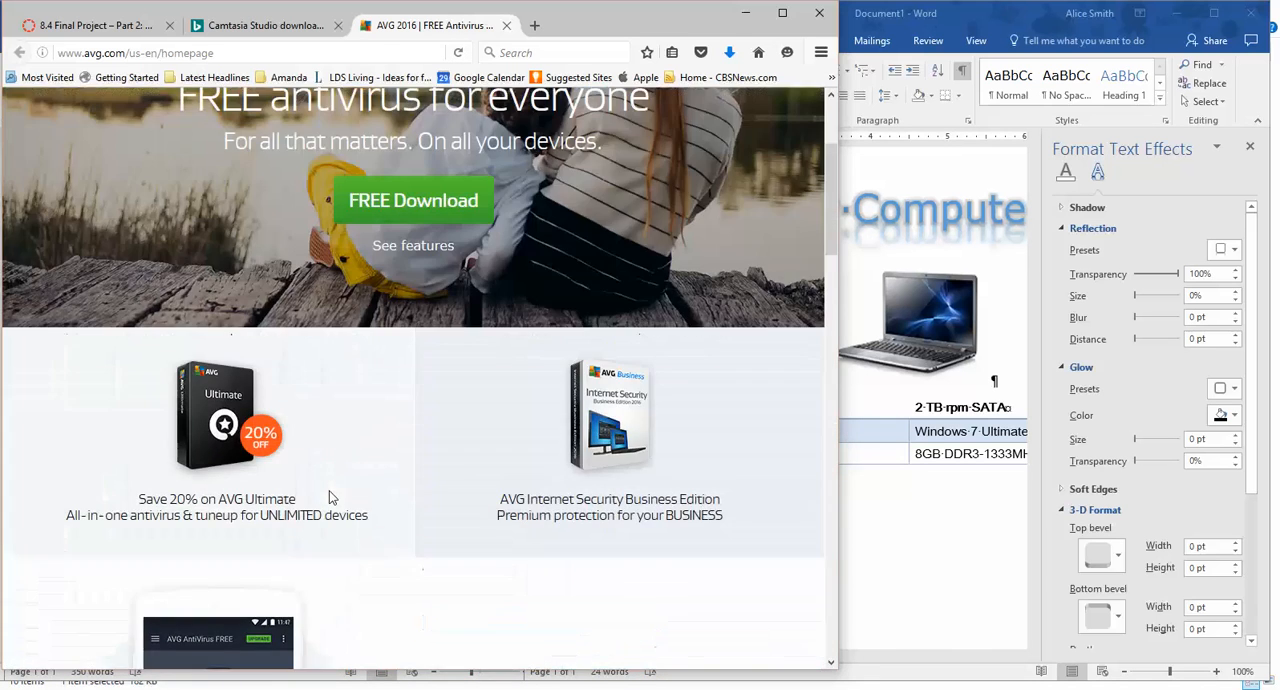
{"action": "scroll", "coordinate": [321, 479], "scroll_direction": "up", "scroll_amount": 2}
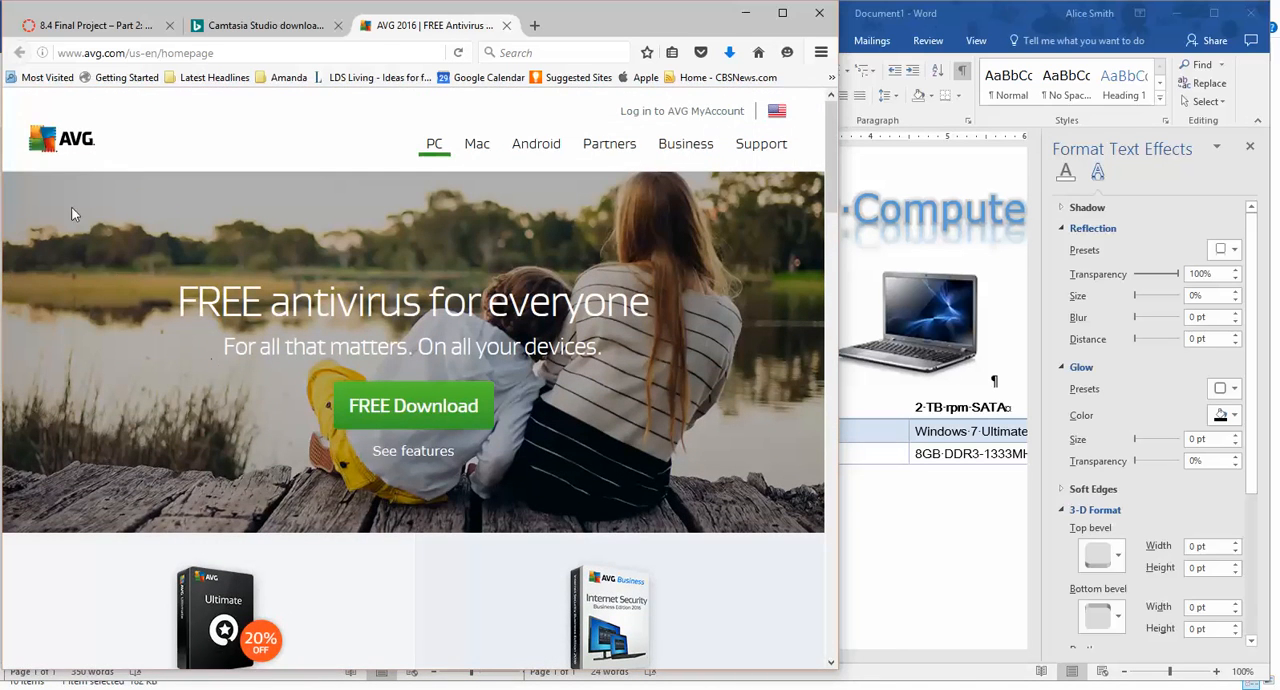
{"action": "right_click", "coordinate": [38, 143]}
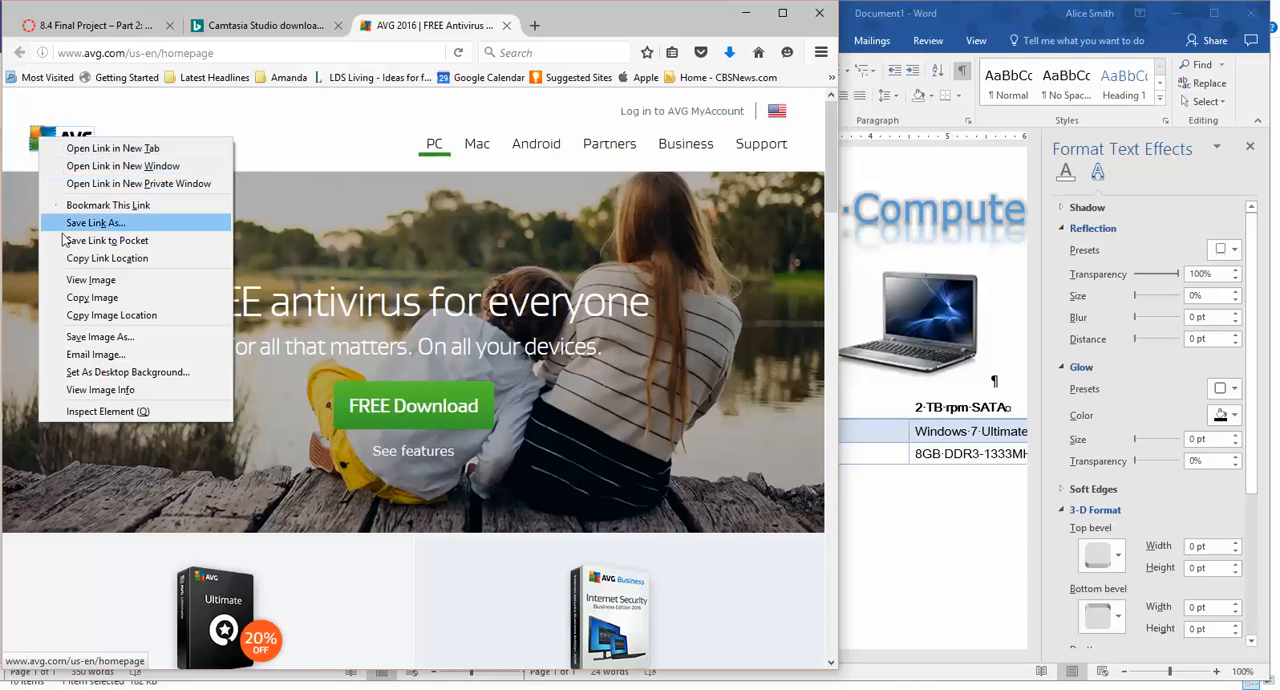
{"action": "left_click", "coordinate": [91, 297]}
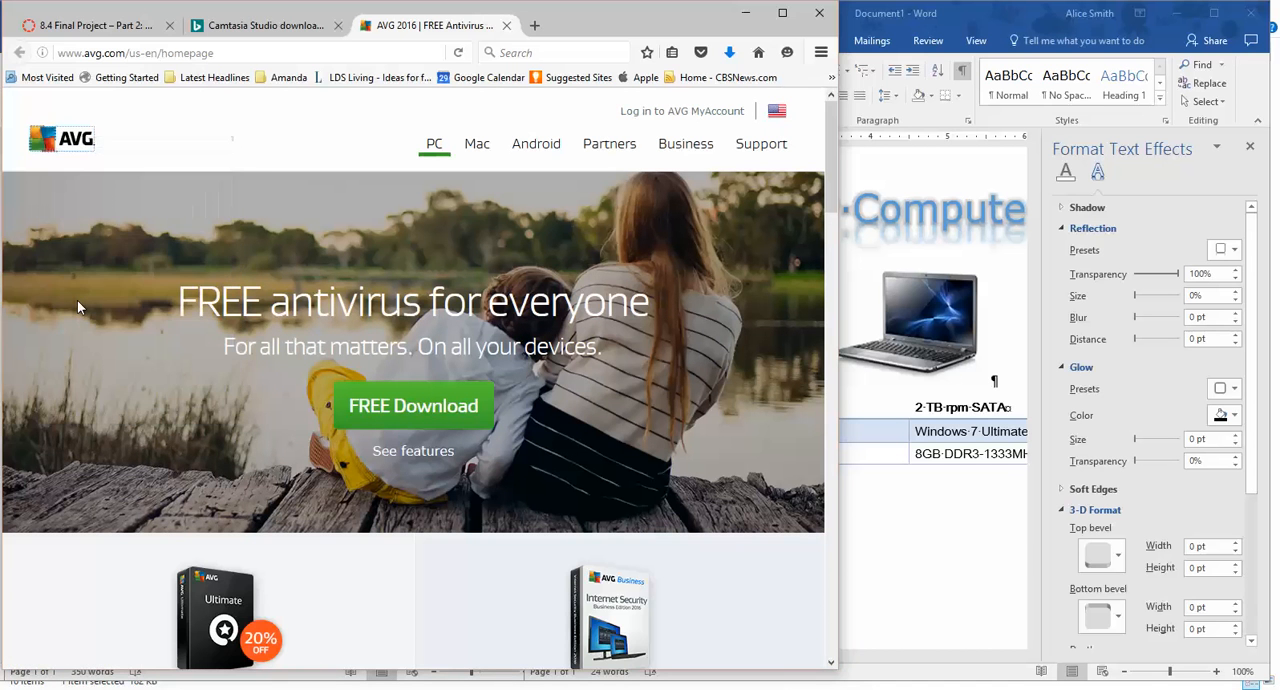
{"action": "left_click", "coordinate": [895, 557]}
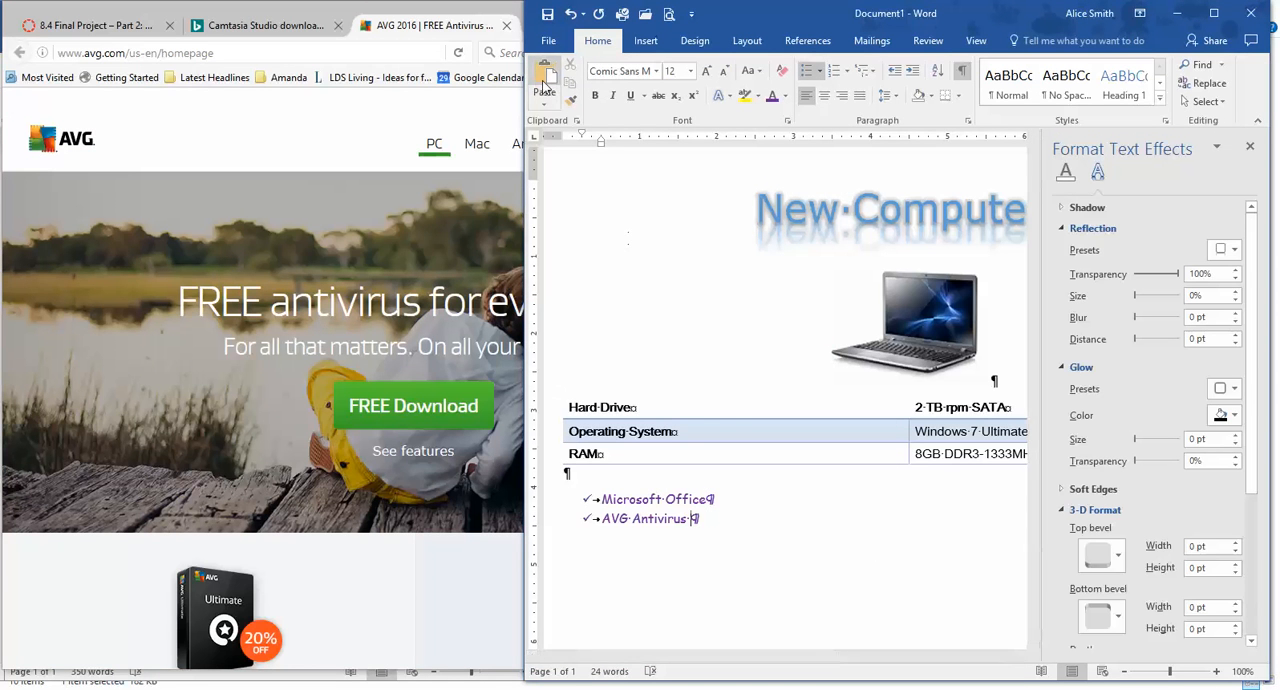
{"action": "key", "text": "ctrl+v"}
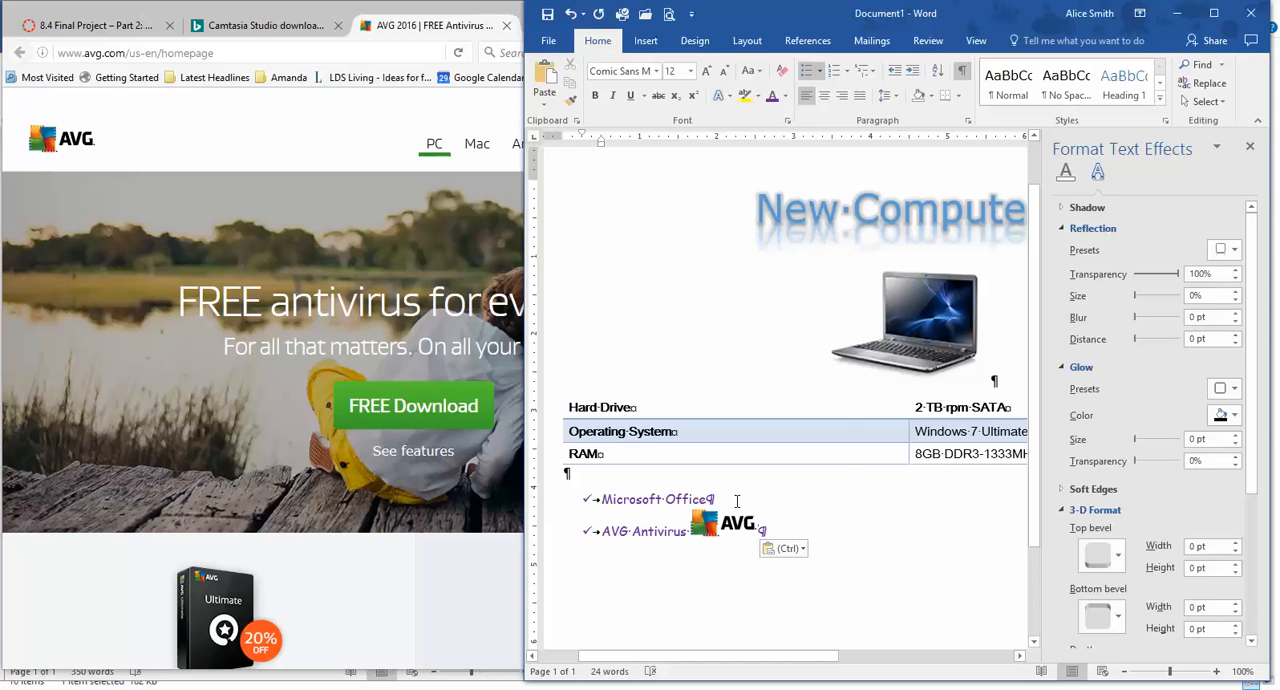
Return to the web browser and run a web search for "Microsoft office".
{"action": "left_click", "coordinate": [254, 53]}
{"action": "type", "text": "Microsoft"}
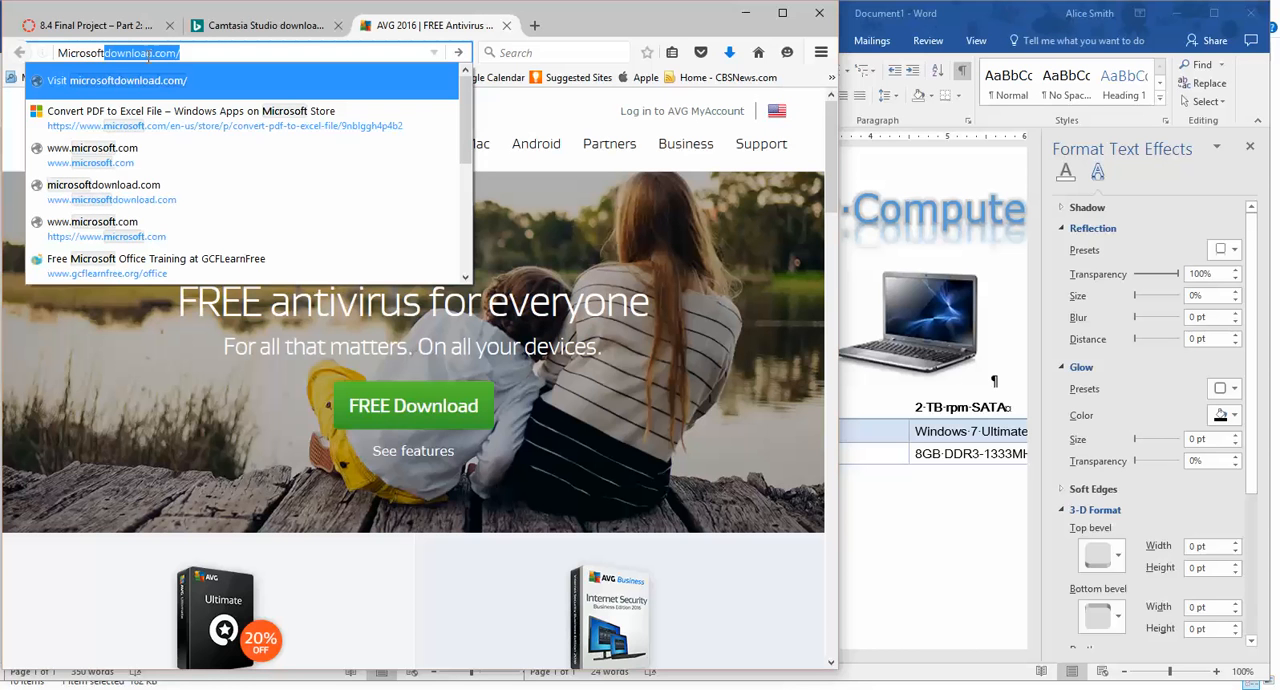
{"action": "type", "text": " office"}
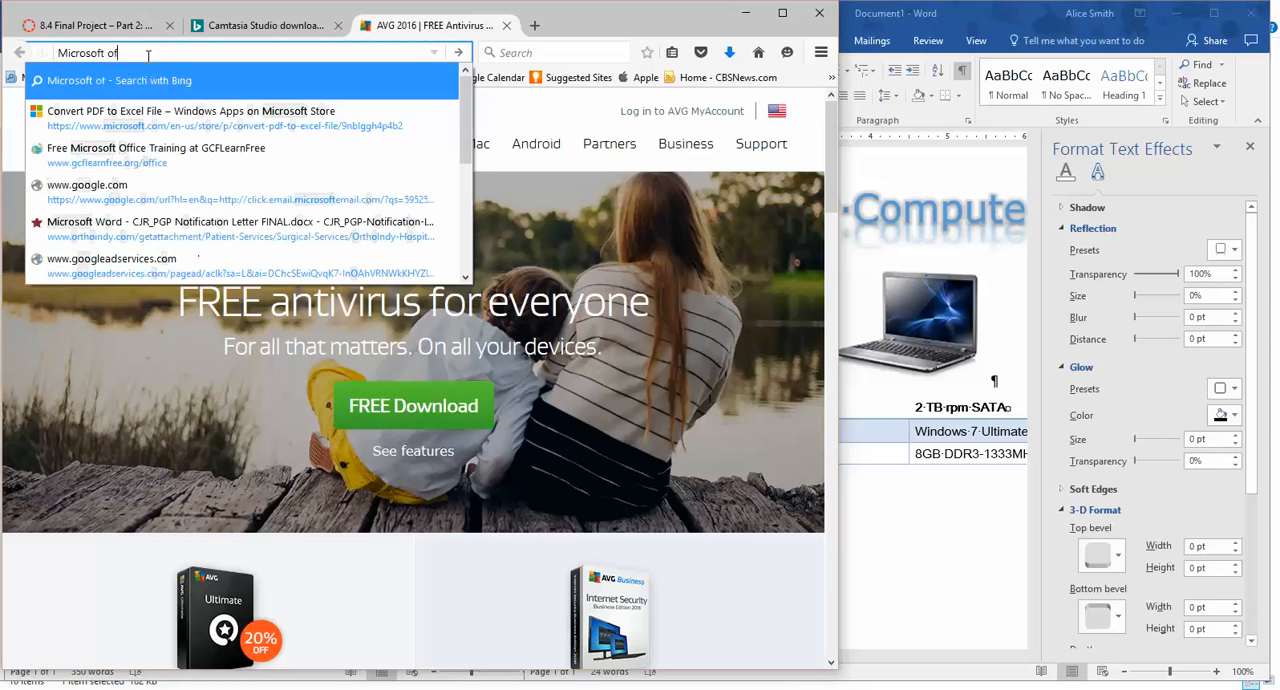
{"action": "key", "text": "Return"}
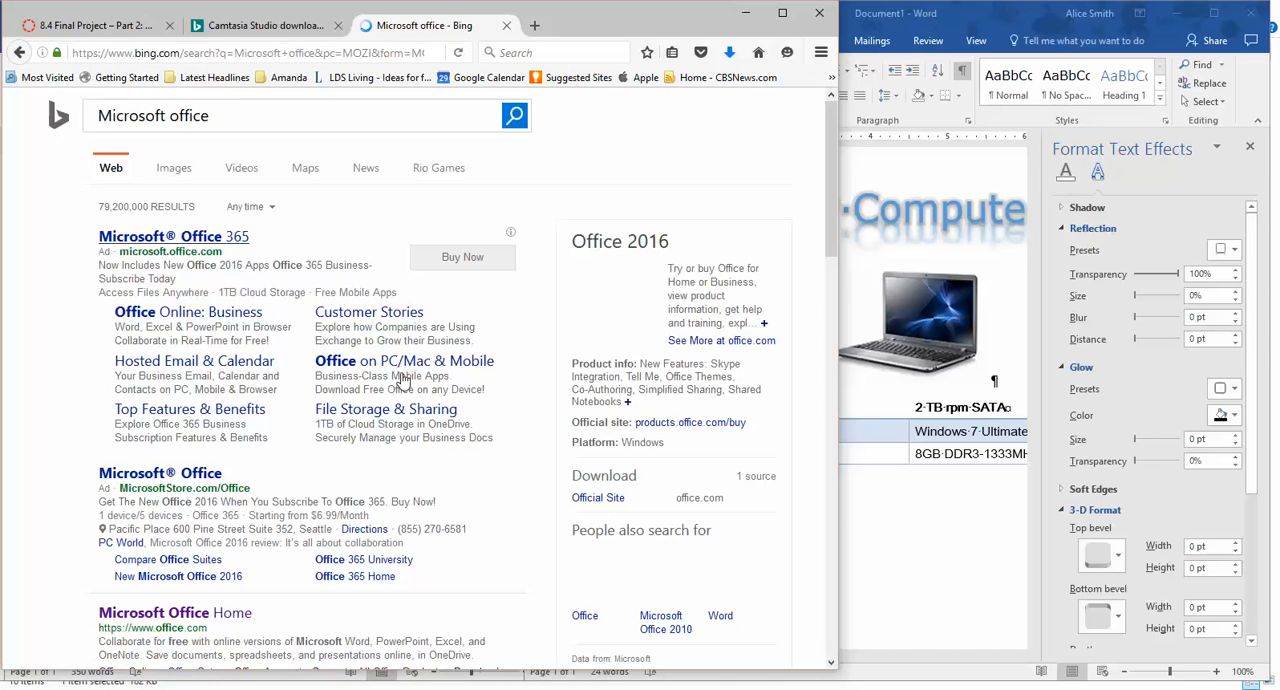
Look through the search results for a Microsoft Office logo image that can be copied.
{"action": "scroll", "coordinate": [403, 370], "scroll_direction": "down", "scroll_amount": 3}
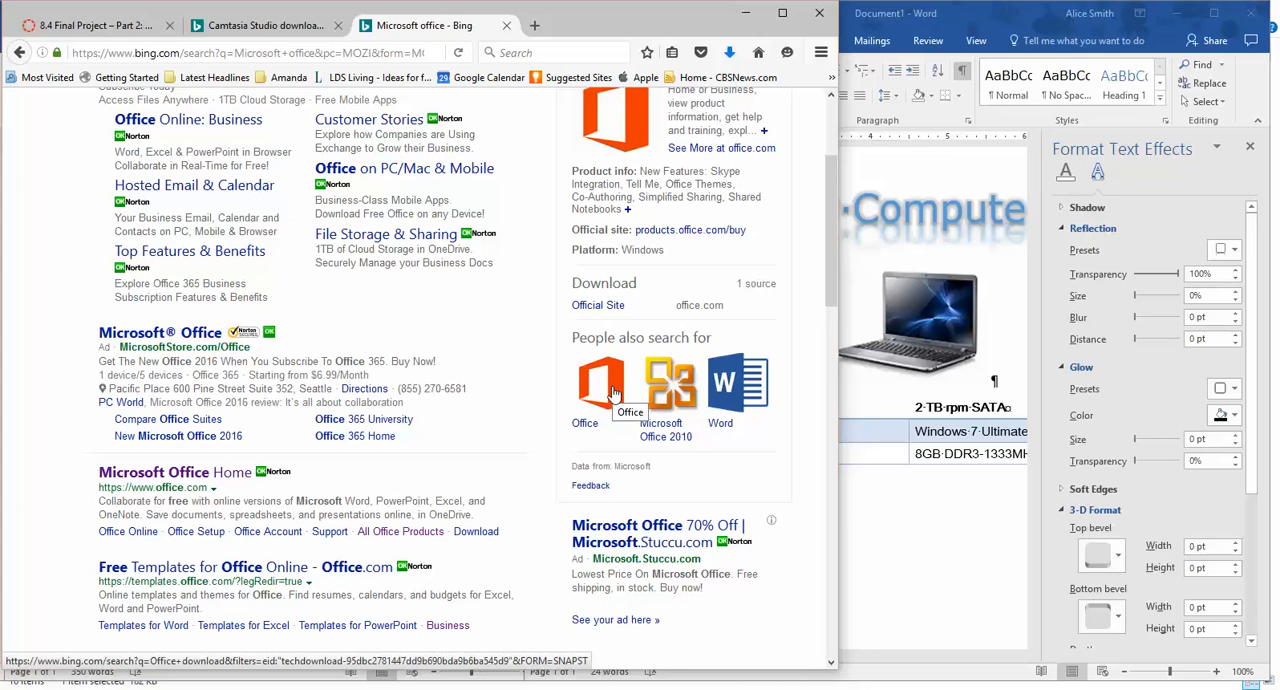
{"action": "right_click", "coordinate": [613, 393]}
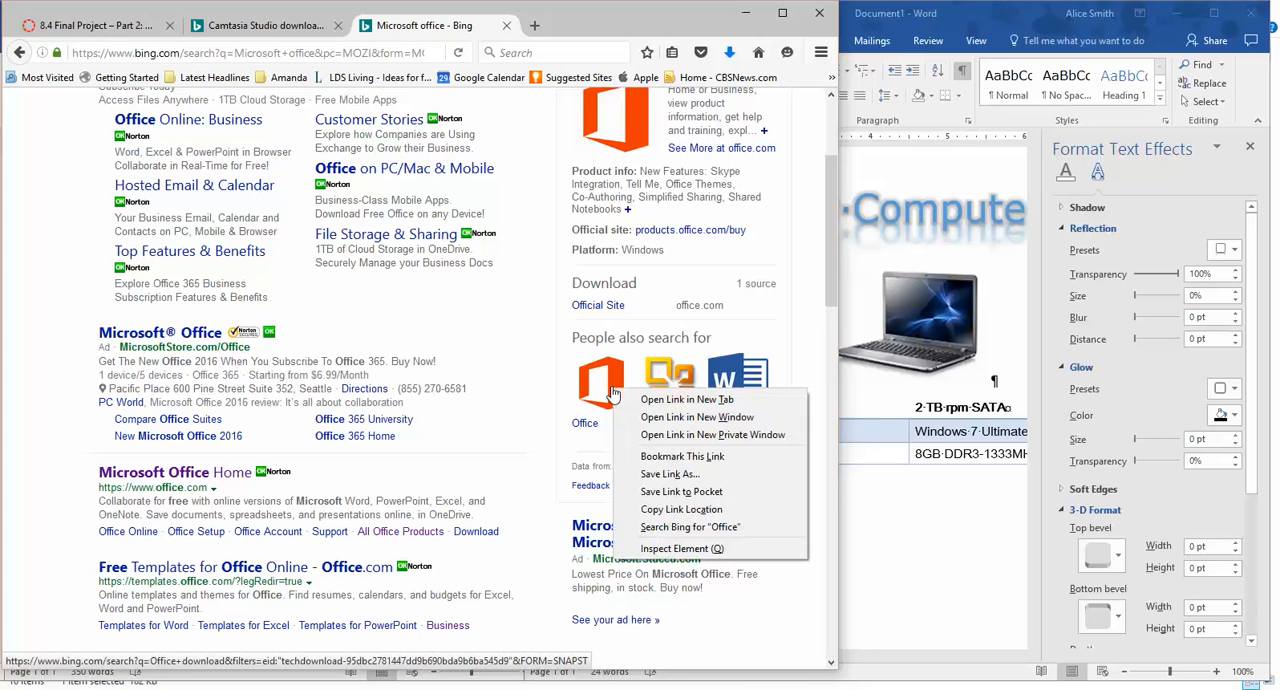
{"action": "left_click", "coordinate": [530, 405]}
{"action": "scroll", "coordinate": [527, 410], "scroll_direction": "down", "scroll_amount": 3}
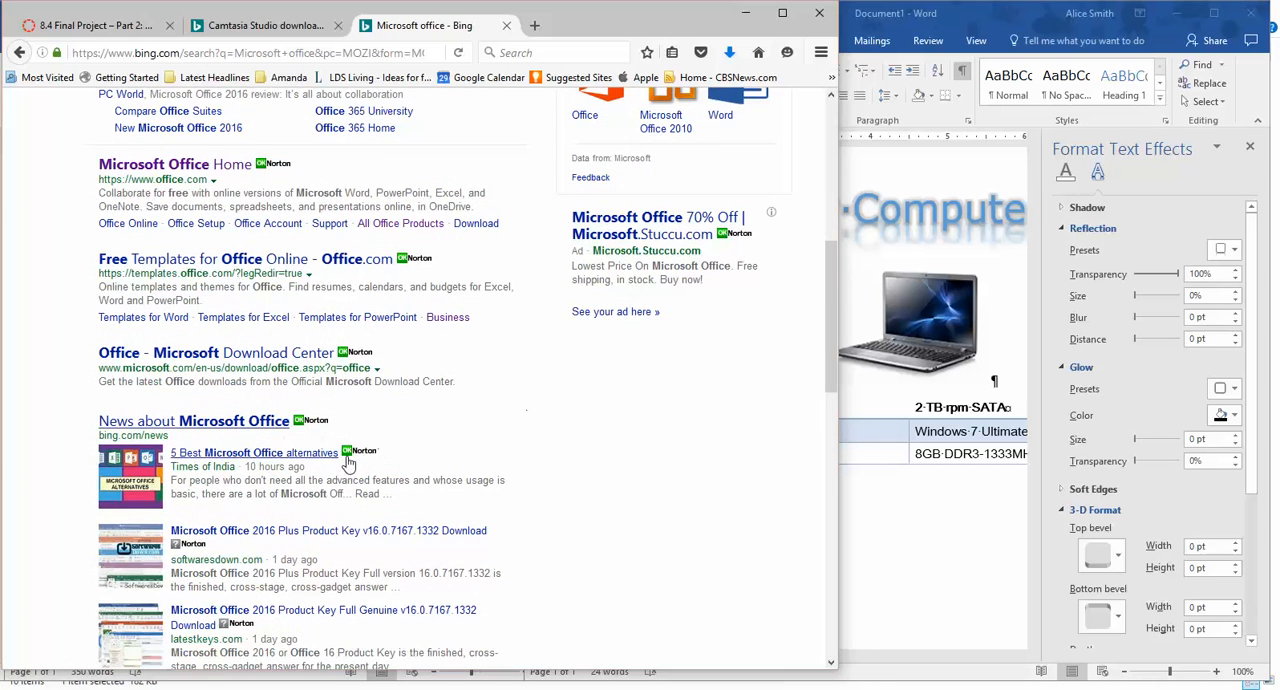
{"action": "scroll", "coordinate": [348, 465], "scroll_direction": "down", "scroll_amount": 2}
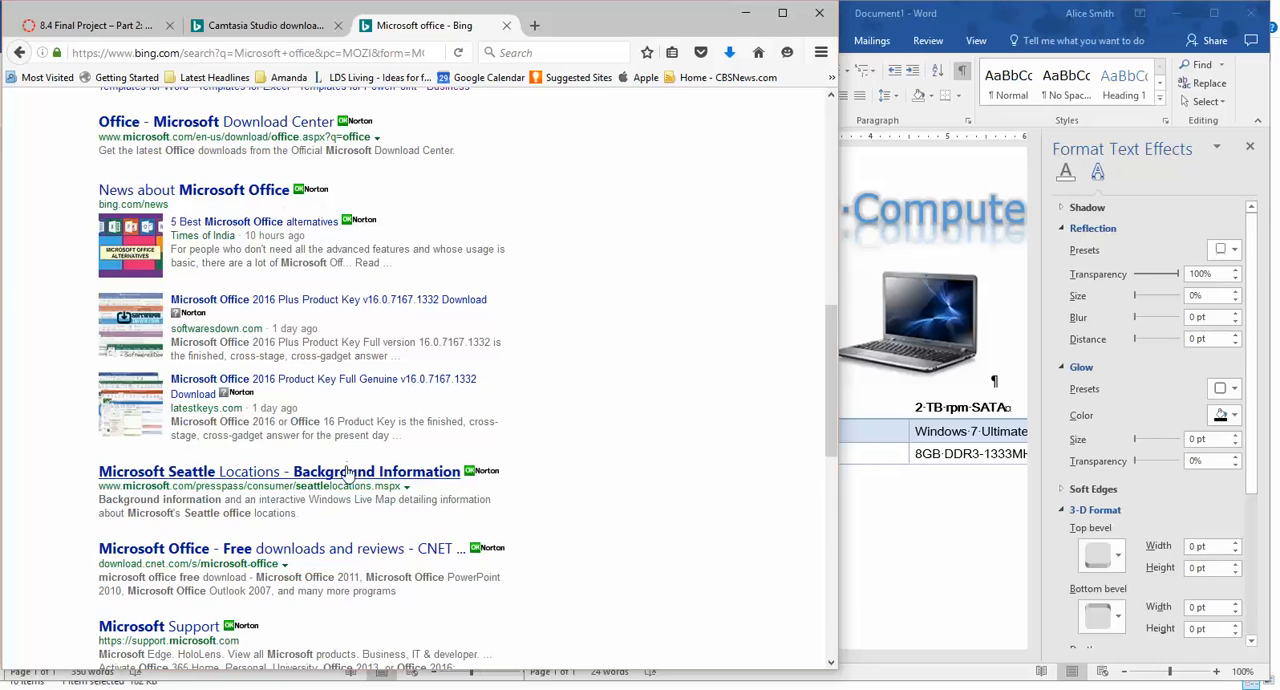
{"action": "scroll", "coordinate": [522, 410], "scroll_direction": "down", "scroll_amount": 2}
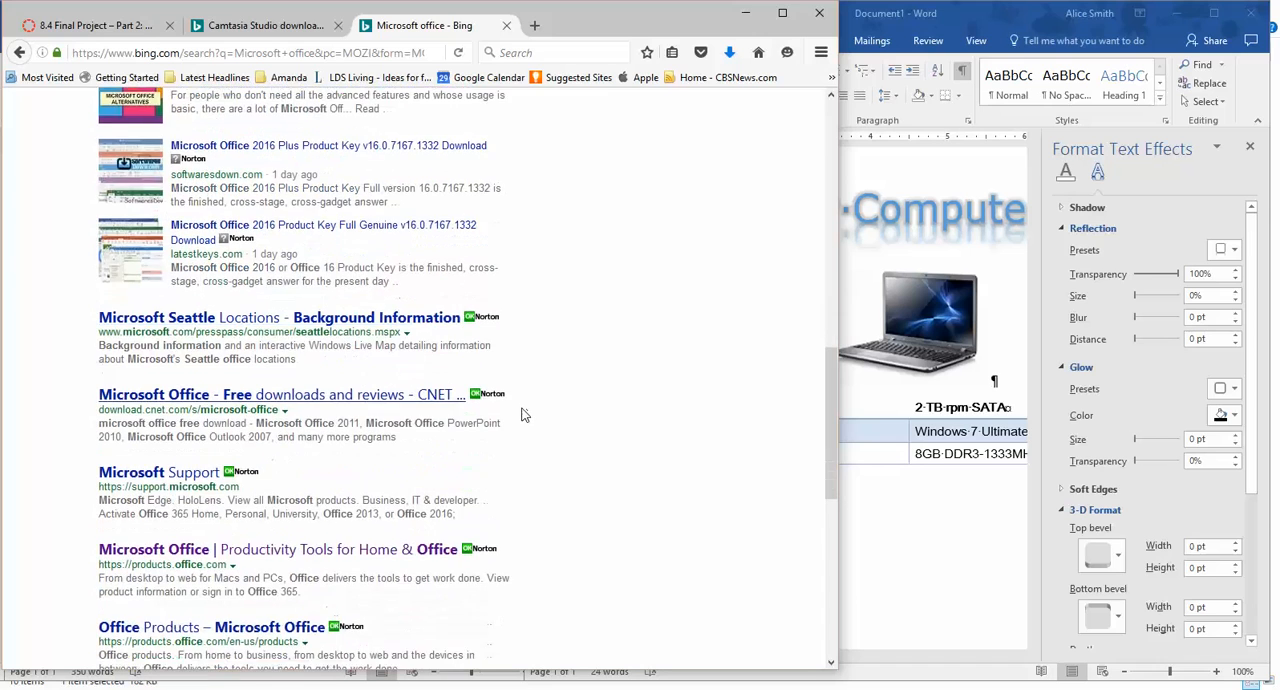
{"action": "scroll", "coordinate": [519, 416], "scroll_direction": "up", "scroll_amount": 2}
{"action": "scroll", "coordinate": [516, 418], "scroll_direction": "up", "scroll_amount": 3}
{"action": "scroll", "coordinate": [516, 418], "scroll_direction": "up", "scroll_amount": 4}
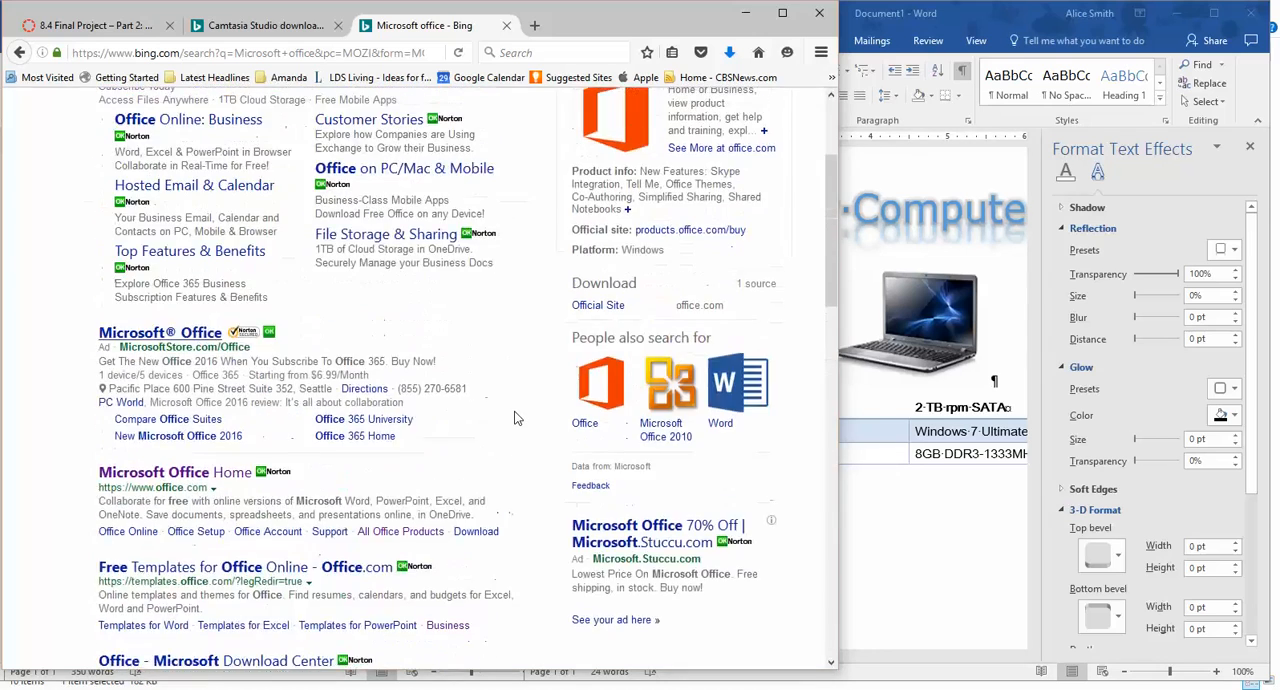
Copy the Office 2016 logo from the search results' product summary and paste it after "Microsoft Office" in the flyer's bullet list.
{"action": "scroll", "coordinate": [516, 418], "scroll_direction": "up", "scroll_amount": 2}
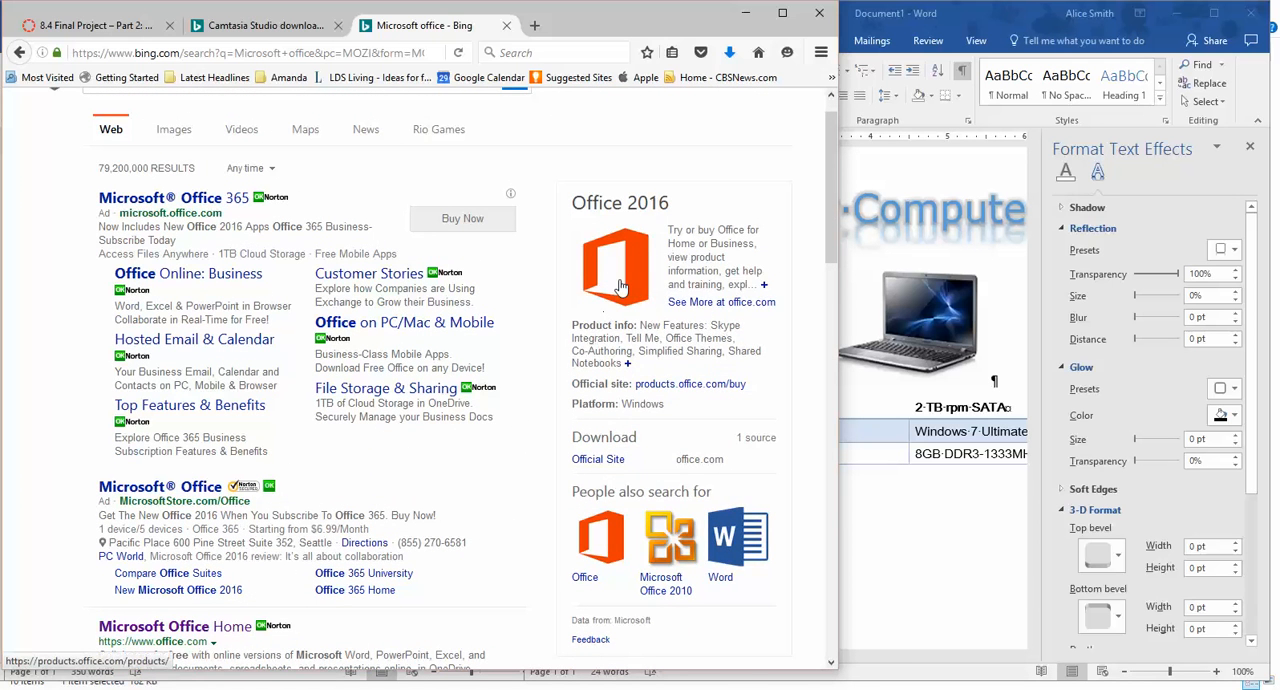
{"action": "right_click", "coordinate": [620, 287]}
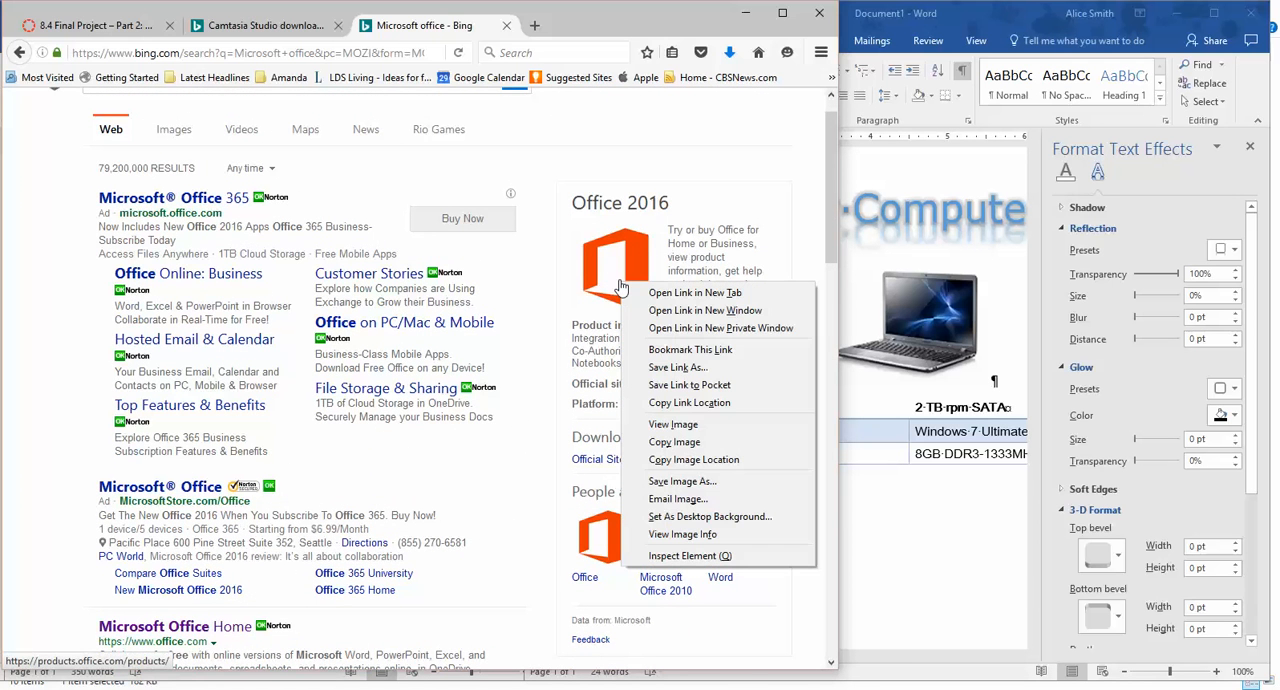
{"action": "left_click", "coordinate": [659, 442]}
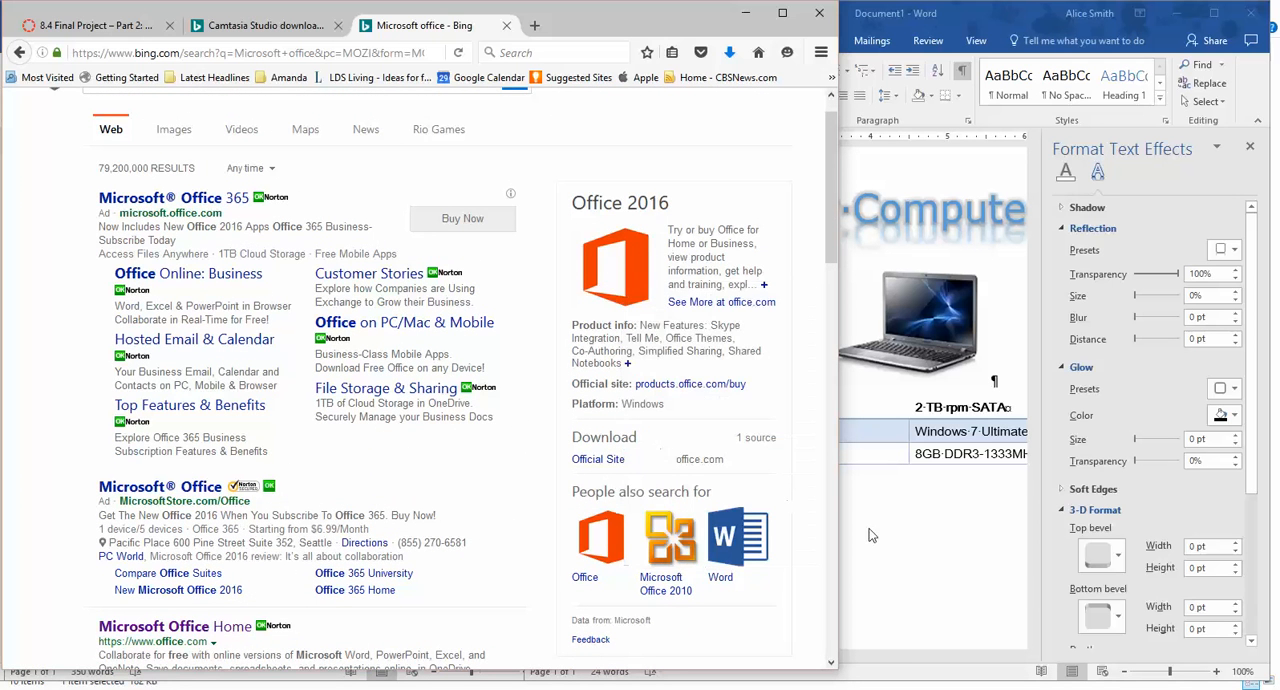
{"action": "left_click", "coordinate": [906, 545]}
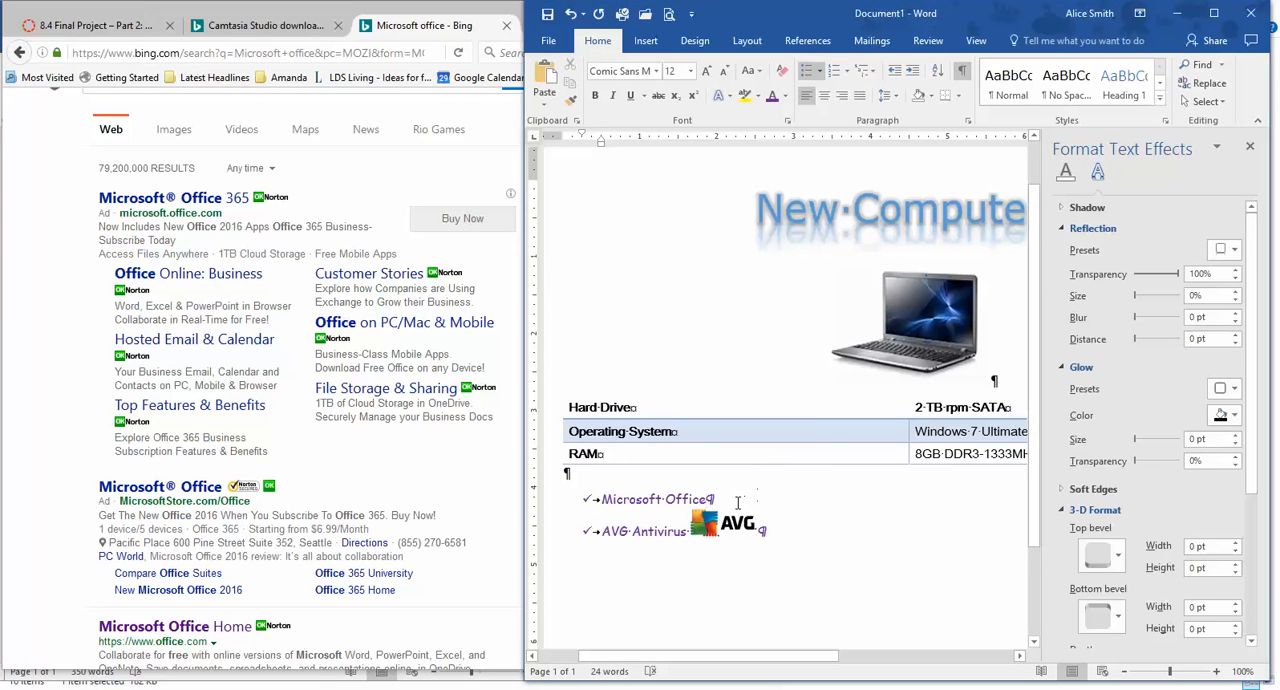
{"action": "left_click", "coordinate": [544, 80]}
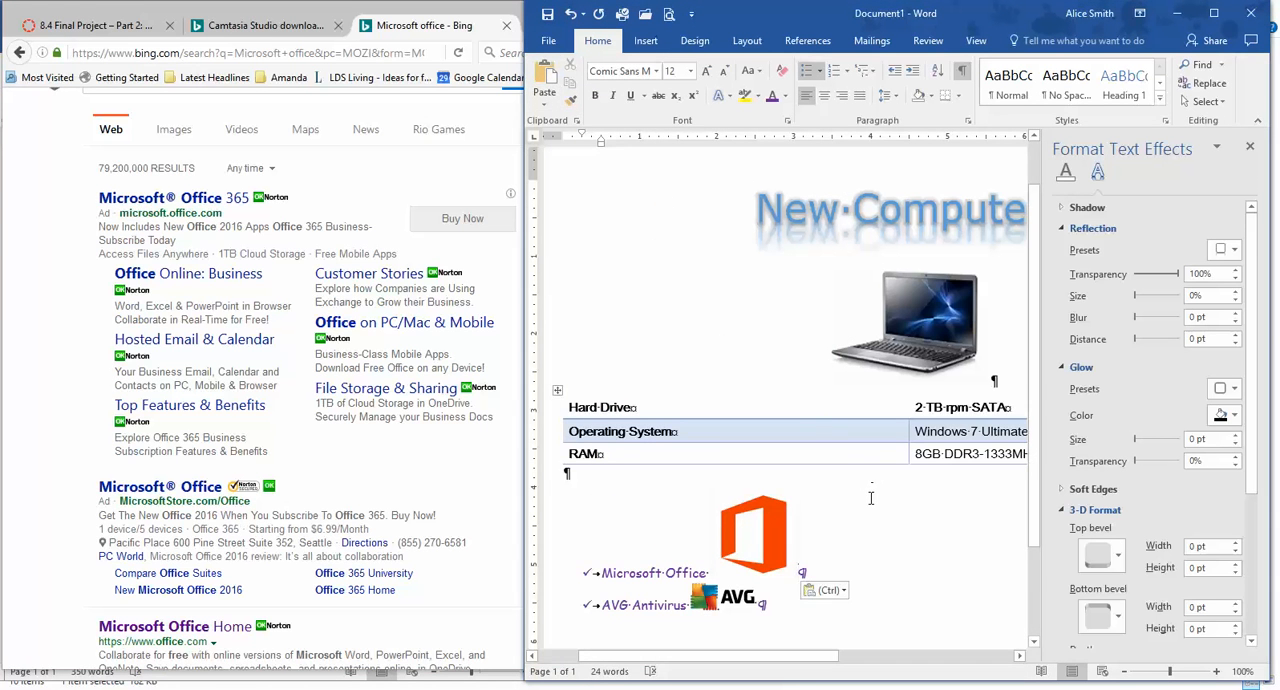
Shrink the pasted Office logo proportionally to about two-thirds of its size.
{"action": "scroll", "coordinate": [871, 497], "scroll_direction": "down", "scroll_amount": 1}
{"action": "left_click", "coordinate": [777, 450]}
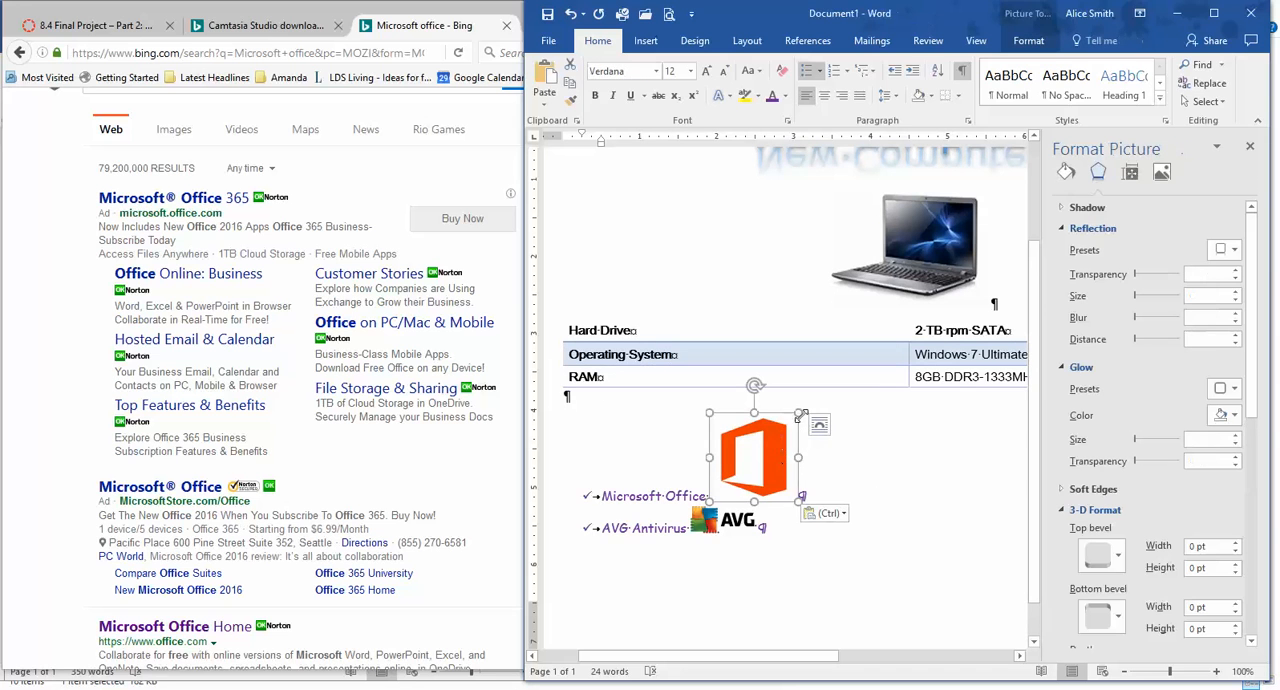
{"action": "left_click_drag", "start_coordinate": [800, 414], "coordinate": [768, 443]}
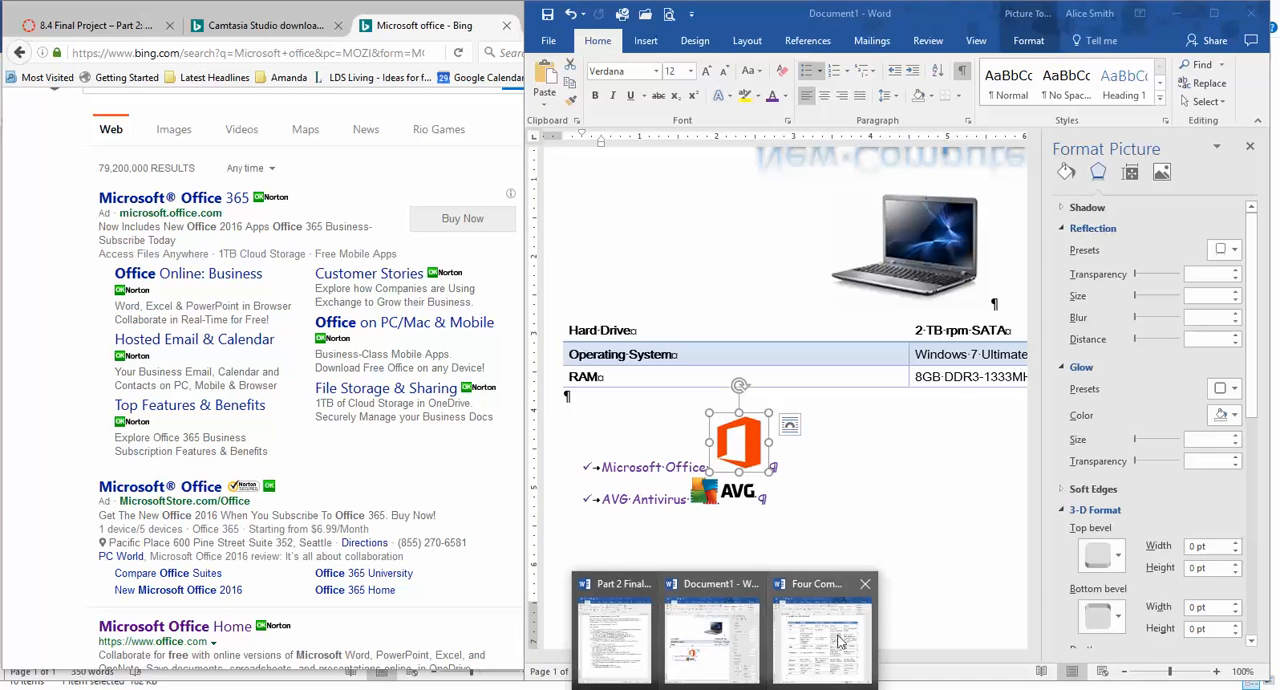
Check the image requirements in the Part 2 instructions and set the Office logo's text wrapping to Behind Text.
{"action": "left_click", "coordinate": [628, 636]}
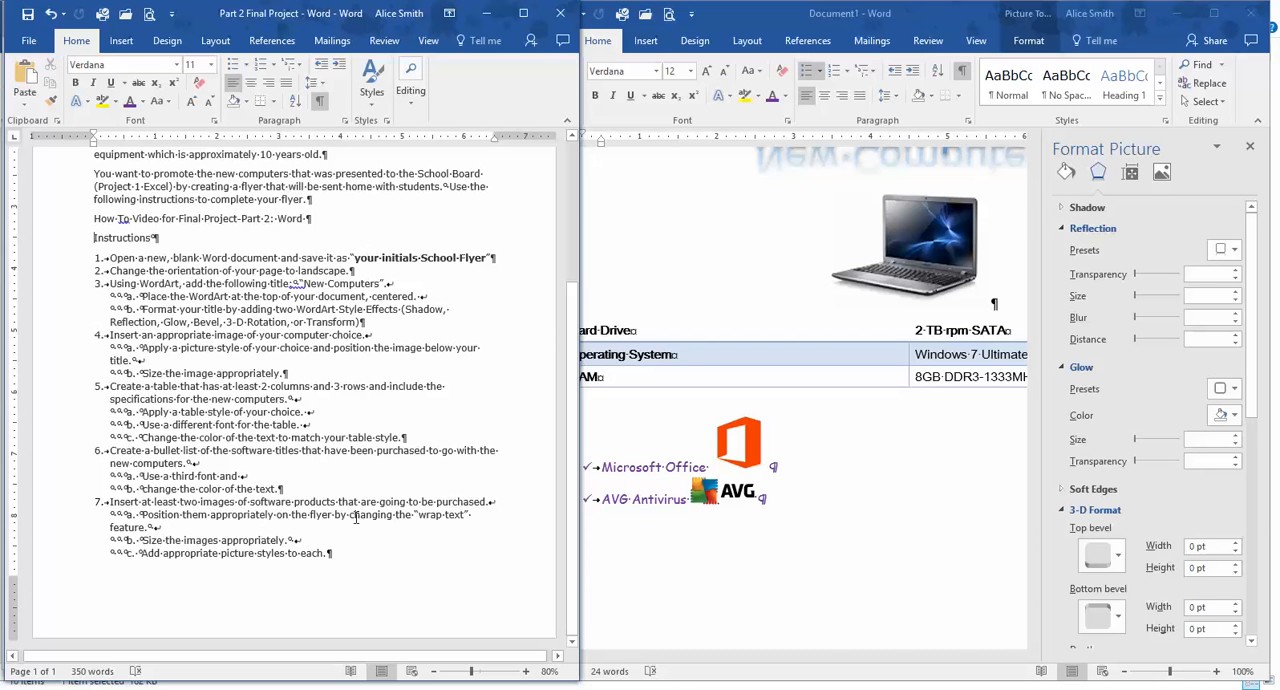
{"action": "left_click", "coordinate": [745, 450]}
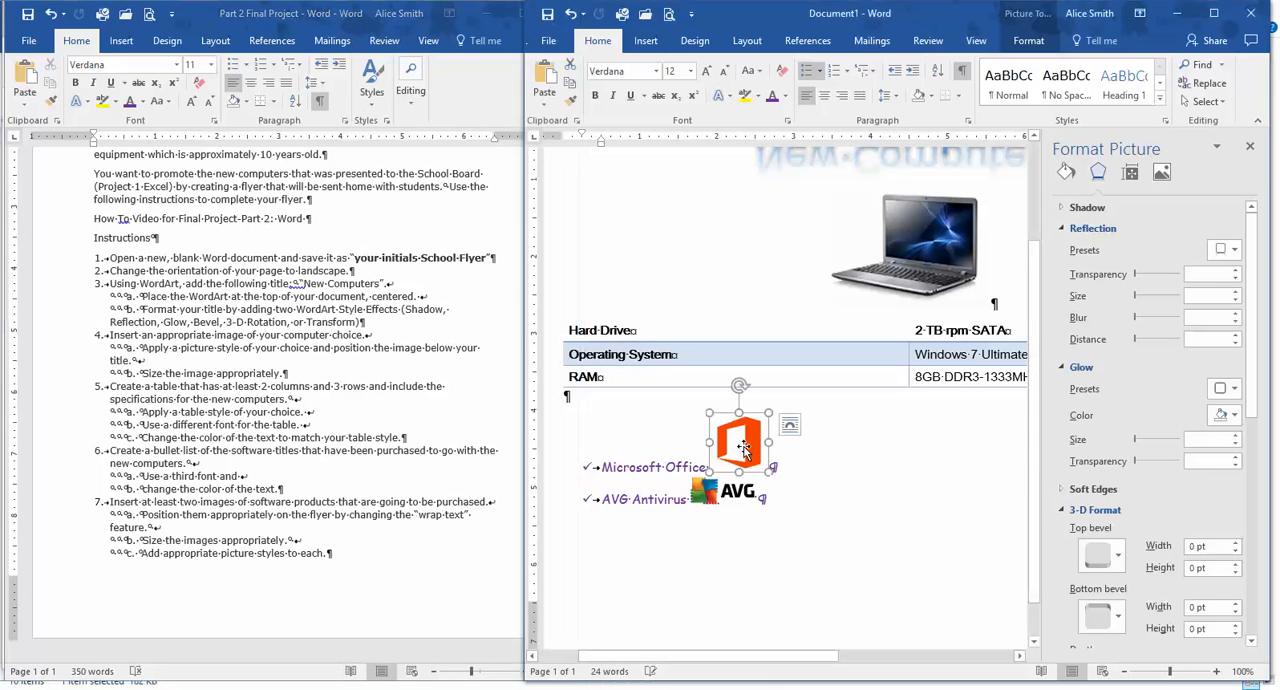
{"action": "left_click", "coordinate": [789, 427]}
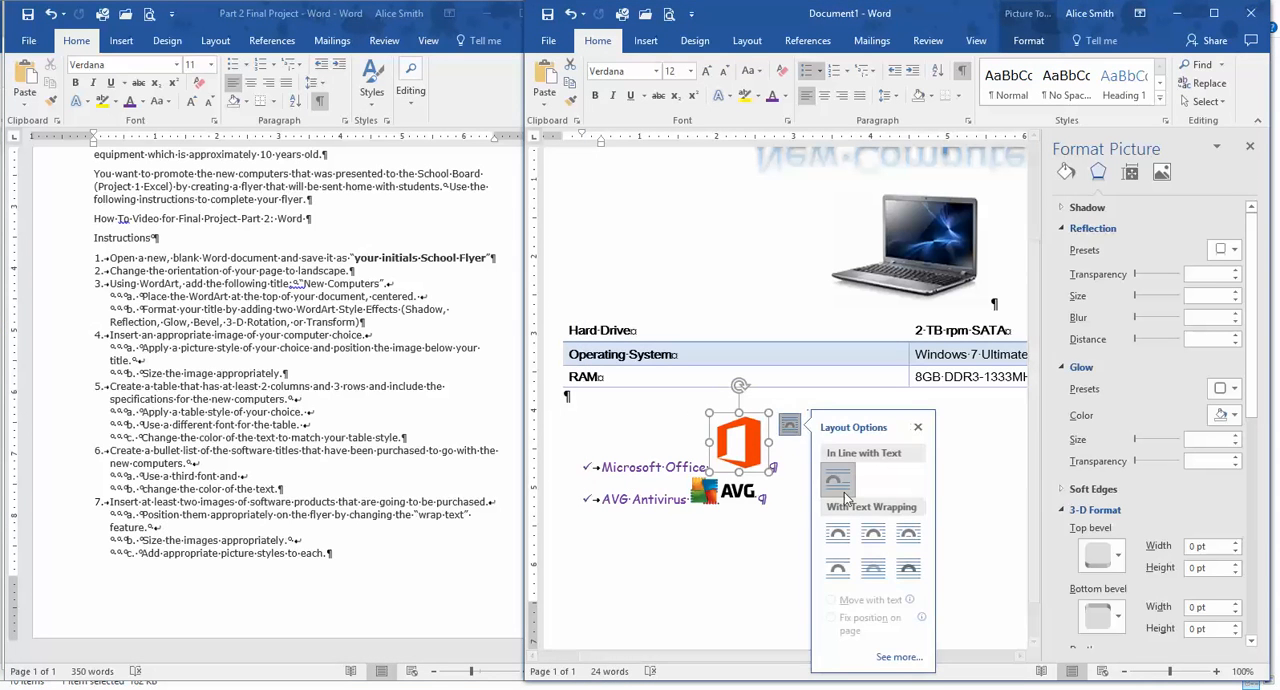
{"action": "left_click", "coordinate": [840, 540]}
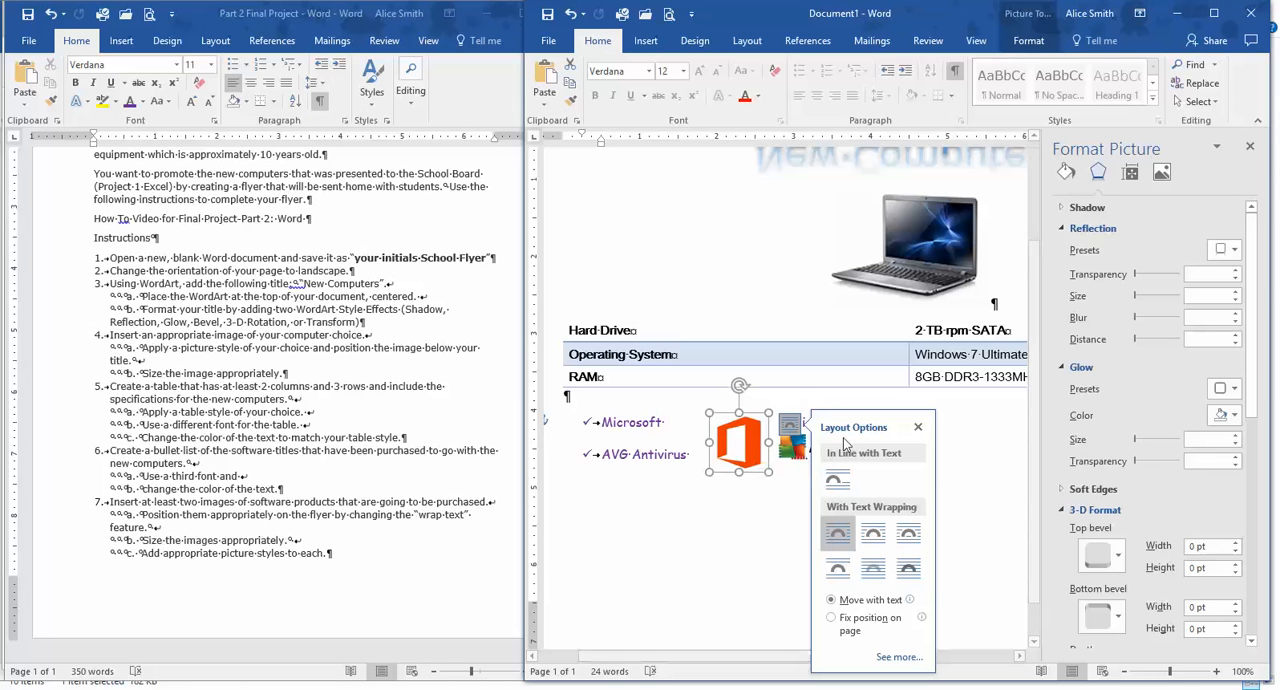
{"action": "left_click", "coordinate": [873, 535]}
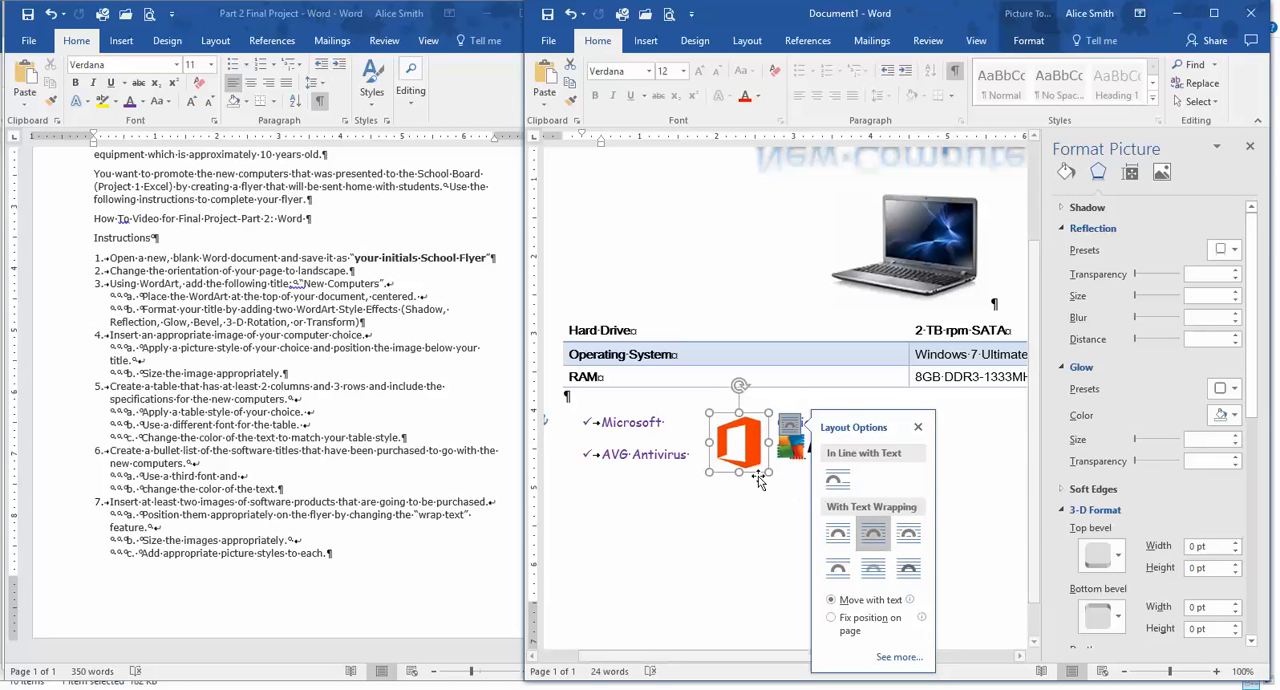
{"action": "left_click", "coordinate": [914, 539]}
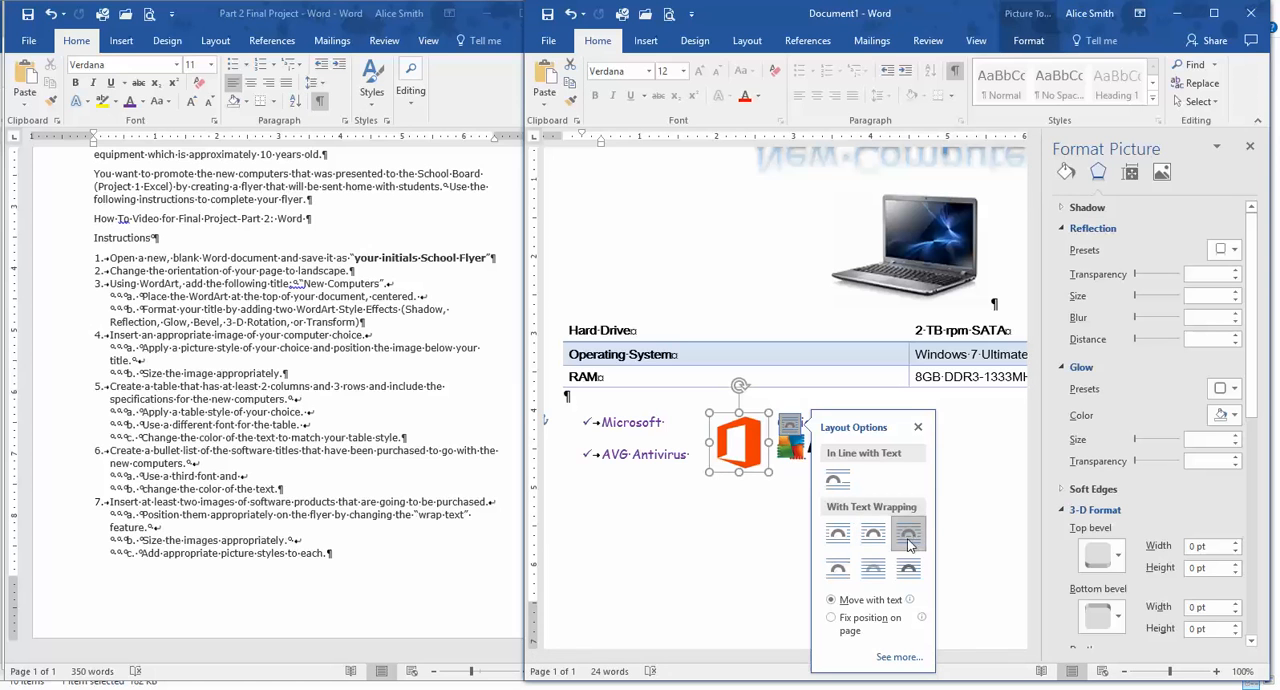
{"action": "left_click", "coordinate": [873, 568]}
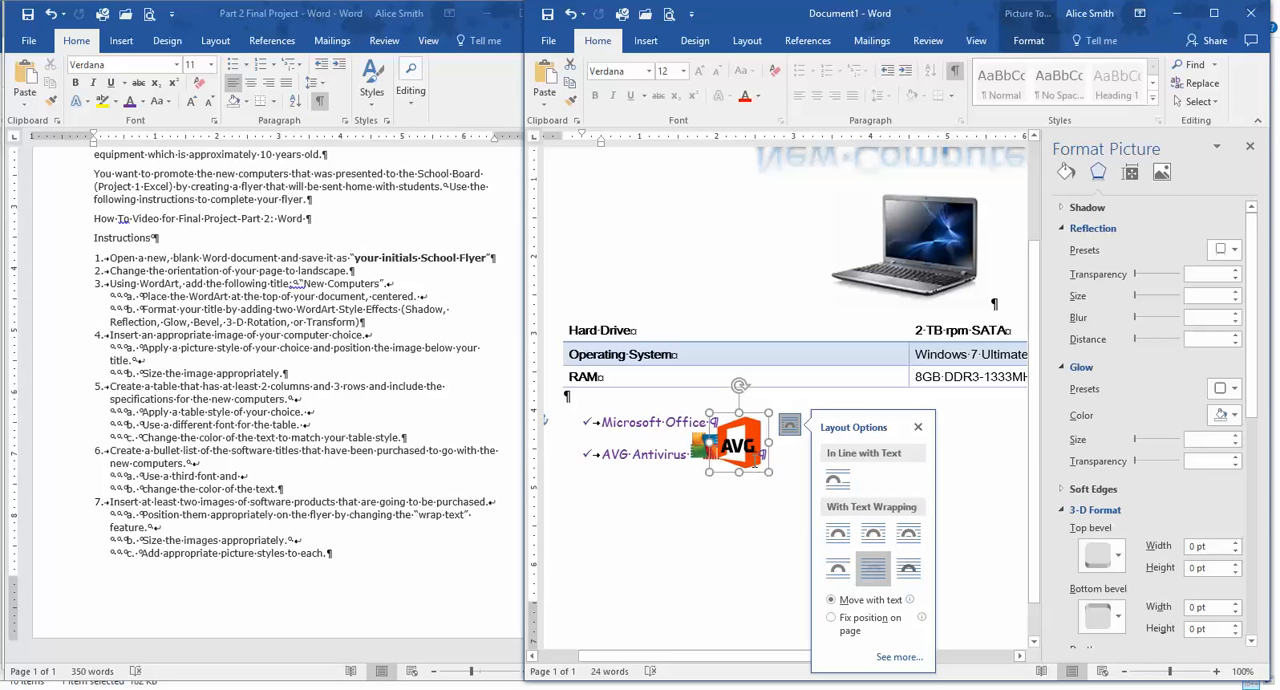
Shrink the Office logo slightly, position it beside the "Microsoft Office" bullet, and add a blank paragraph between the table and the bullet list.
{"action": "left_click_drag", "start_coordinate": [768, 471], "coordinate": [760, 463]}
{"action": "left_click_drag", "start_coordinate": [738, 420], "coordinate": [754, 405]}
{"action": "left_click", "coordinate": [590, 400]}
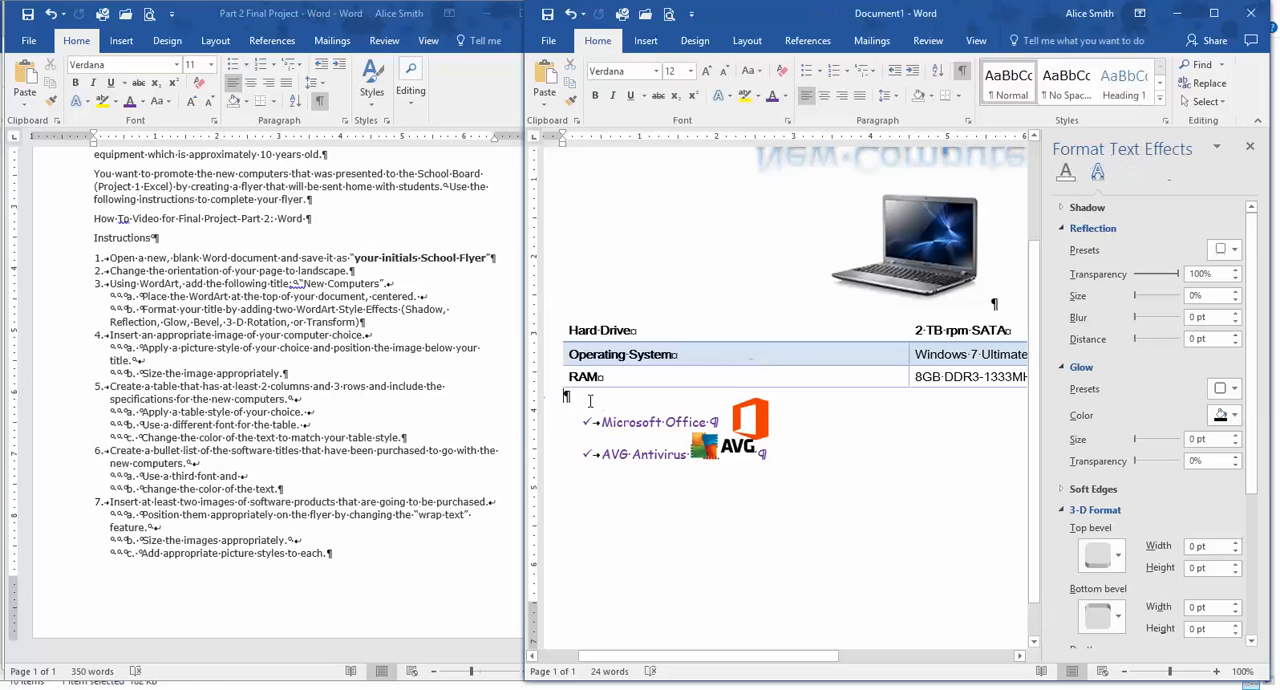
{"action": "key", "text": "Return"}
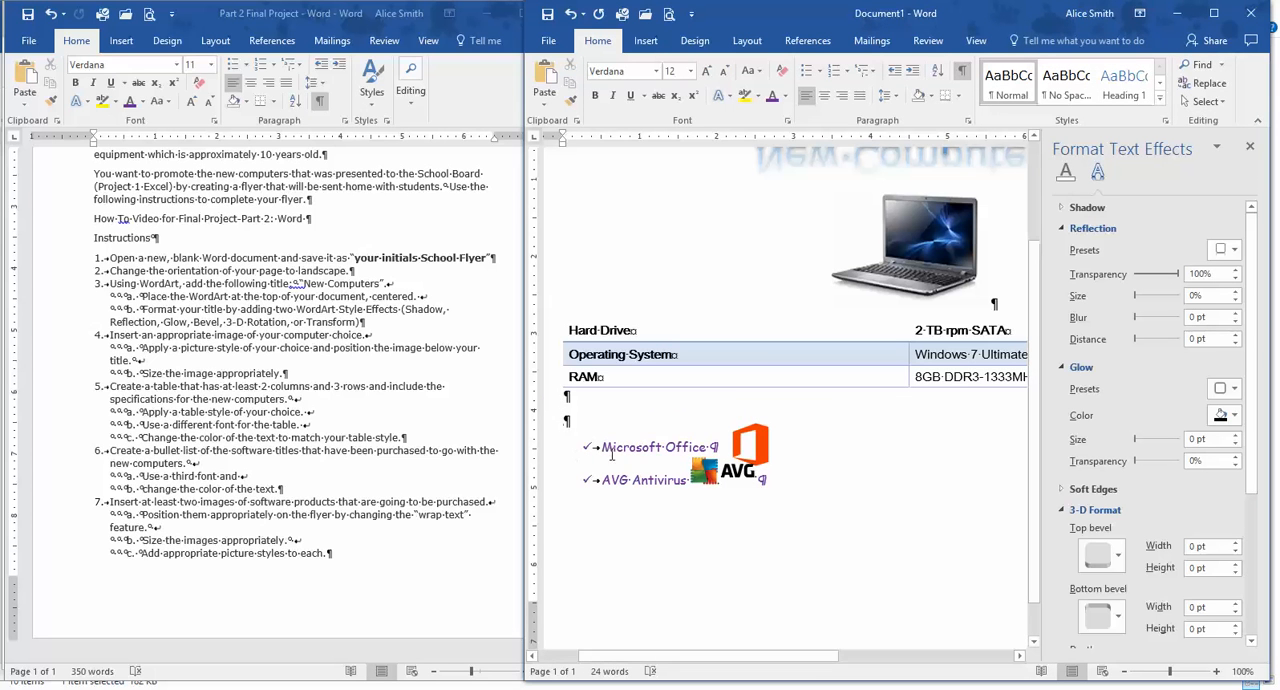
Set the "Microsoft Office" bullet text to 16 pt and move the Office logo clear of the end of the text.
{"action": "left_click_drag", "start_coordinate": [602, 447], "coordinate": [720, 448]}
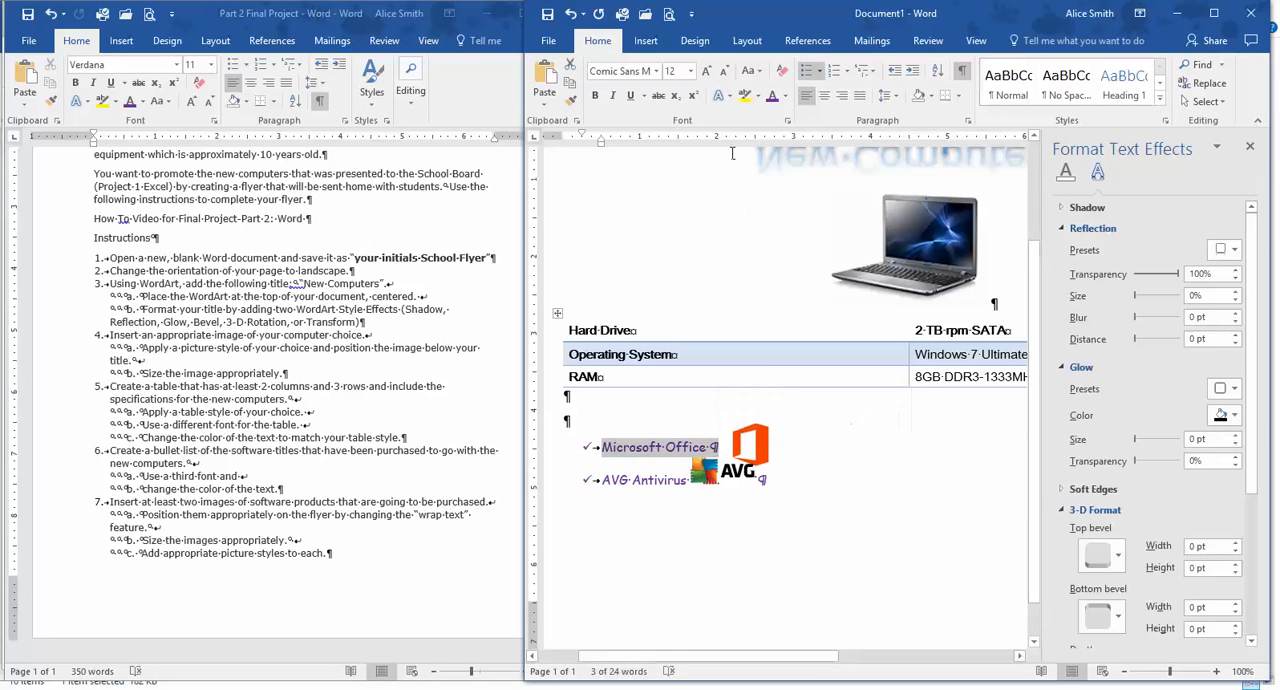
{"action": "left_click", "coordinate": [690, 72]}
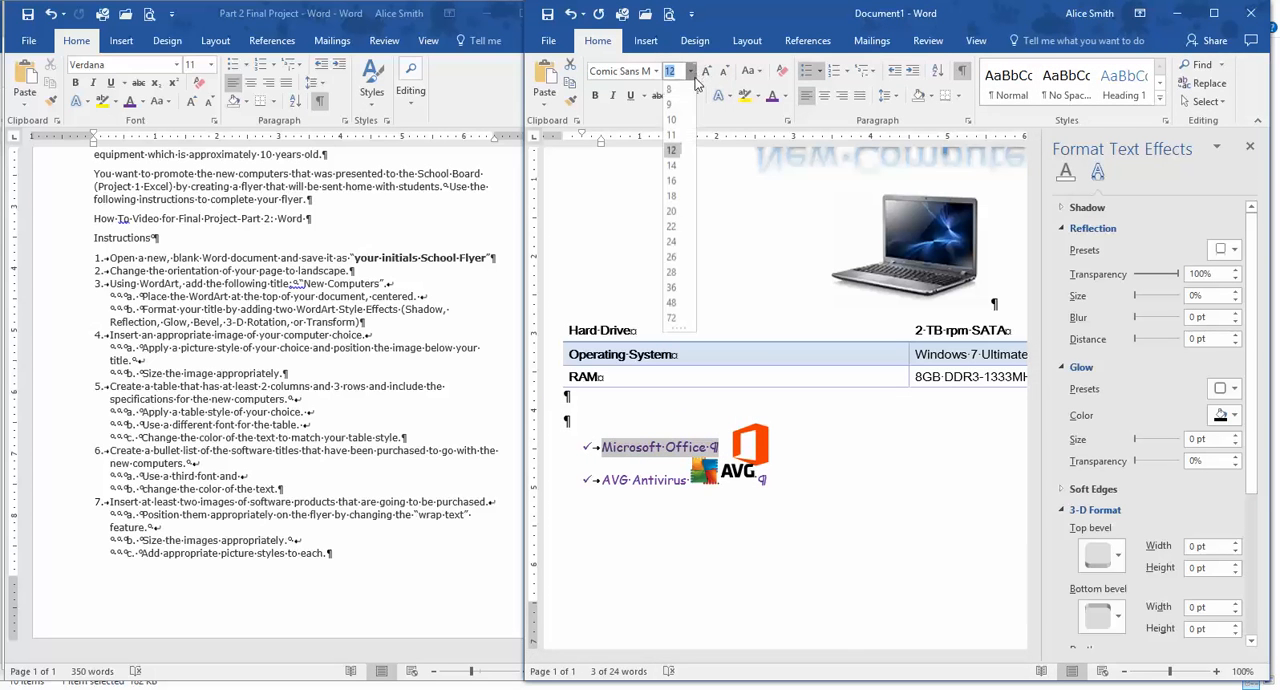
{"action": "left_click", "coordinate": [675, 183]}
{"action": "left_click", "coordinate": [784, 496]}
{"action": "left_click_drag", "start_coordinate": [760, 455], "coordinate": [800, 456]}
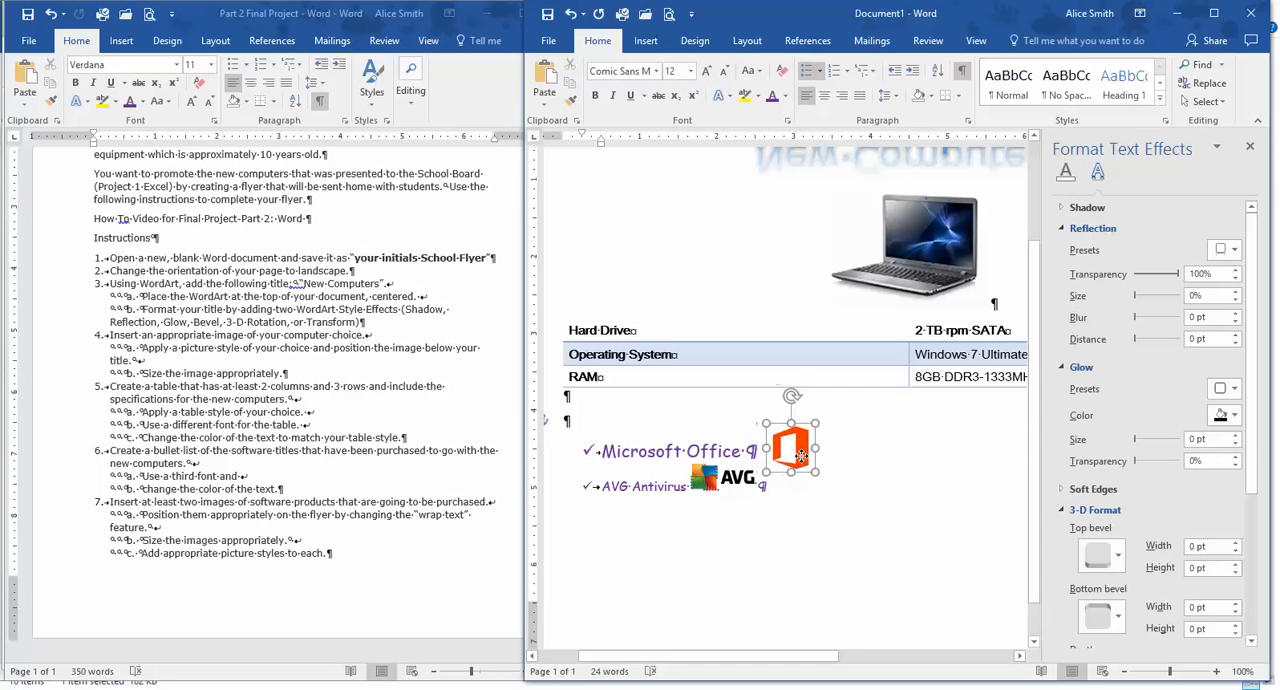
Set the "AVG Antivirus" bullet text to font size 16.
{"action": "left_click", "coordinate": [642, 460]}
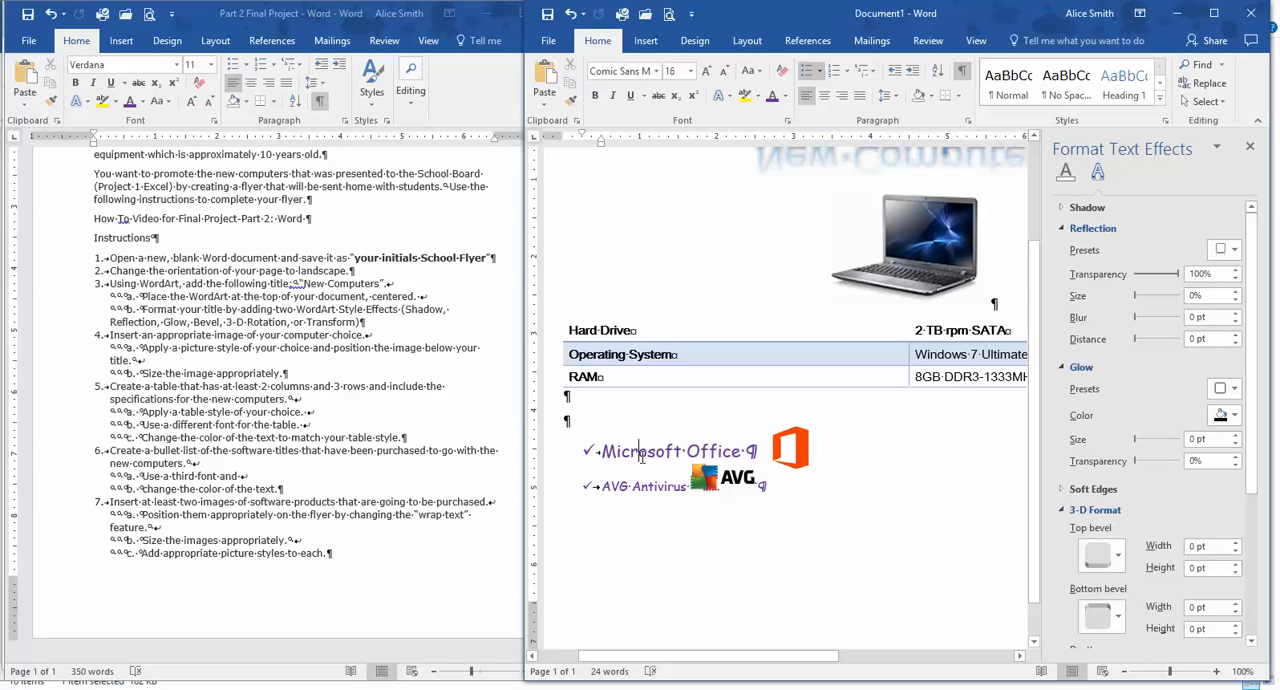
{"action": "left_click_drag", "start_coordinate": [604, 490], "coordinate": [677, 488]}
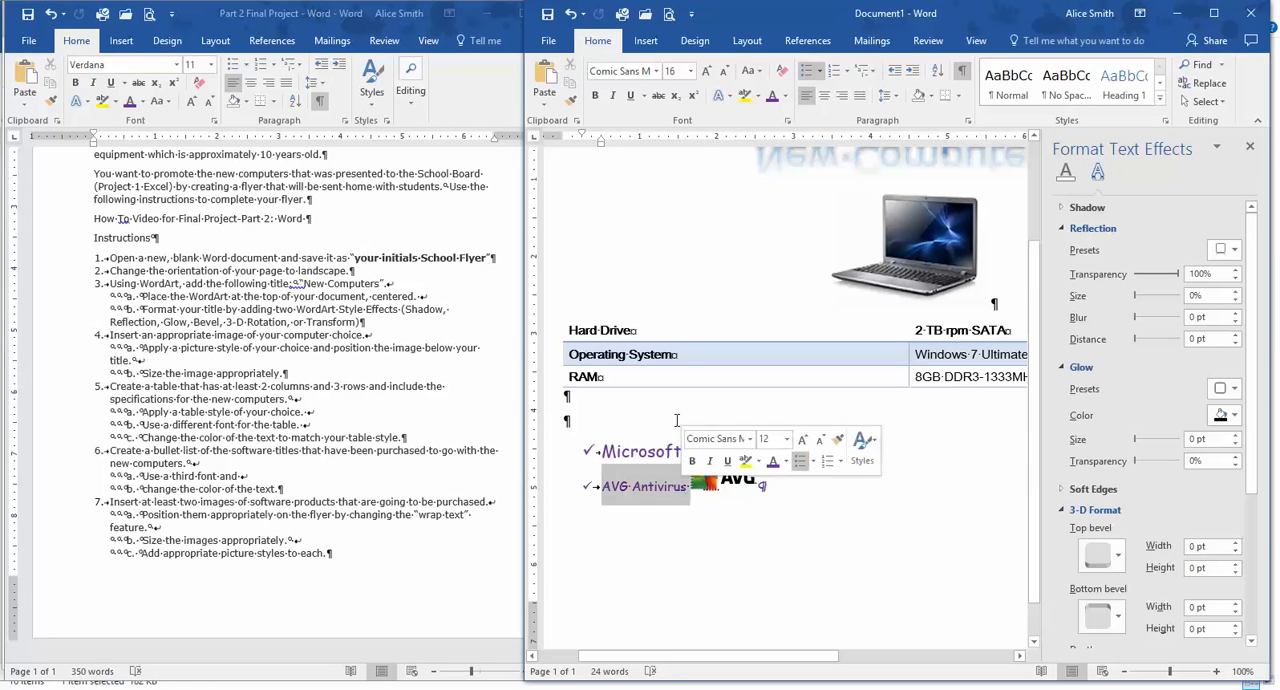
{"action": "left_click", "coordinate": [690, 72]}
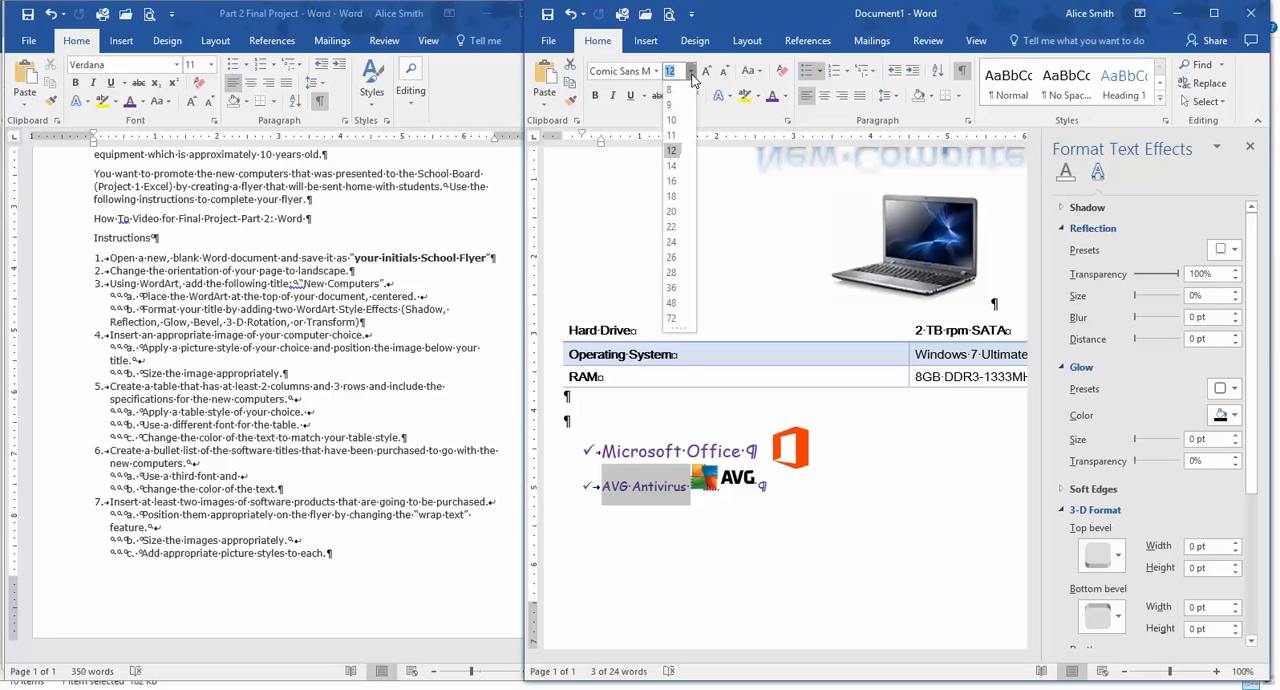
{"action": "left_click", "coordinate": [674, 181]}
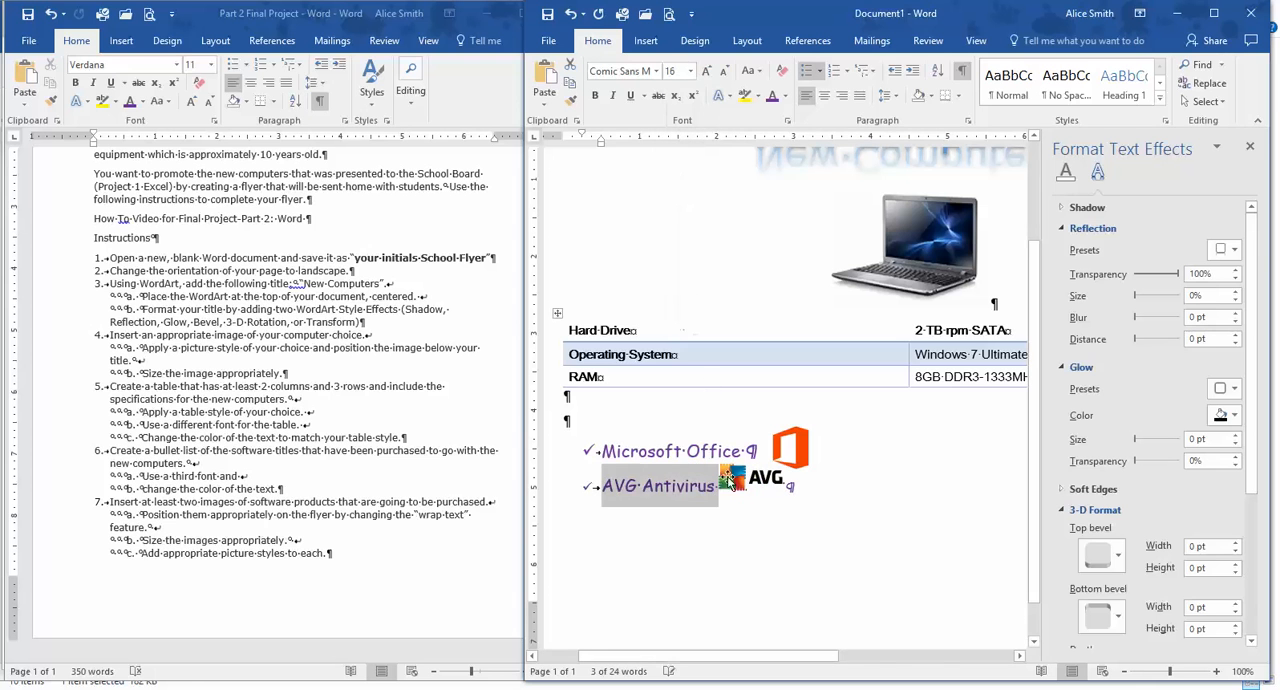
Try to move the inline AVG logo away from the "AVG Antivirus" text.
{"action": "left_click", "coordinate": [736, 514]}
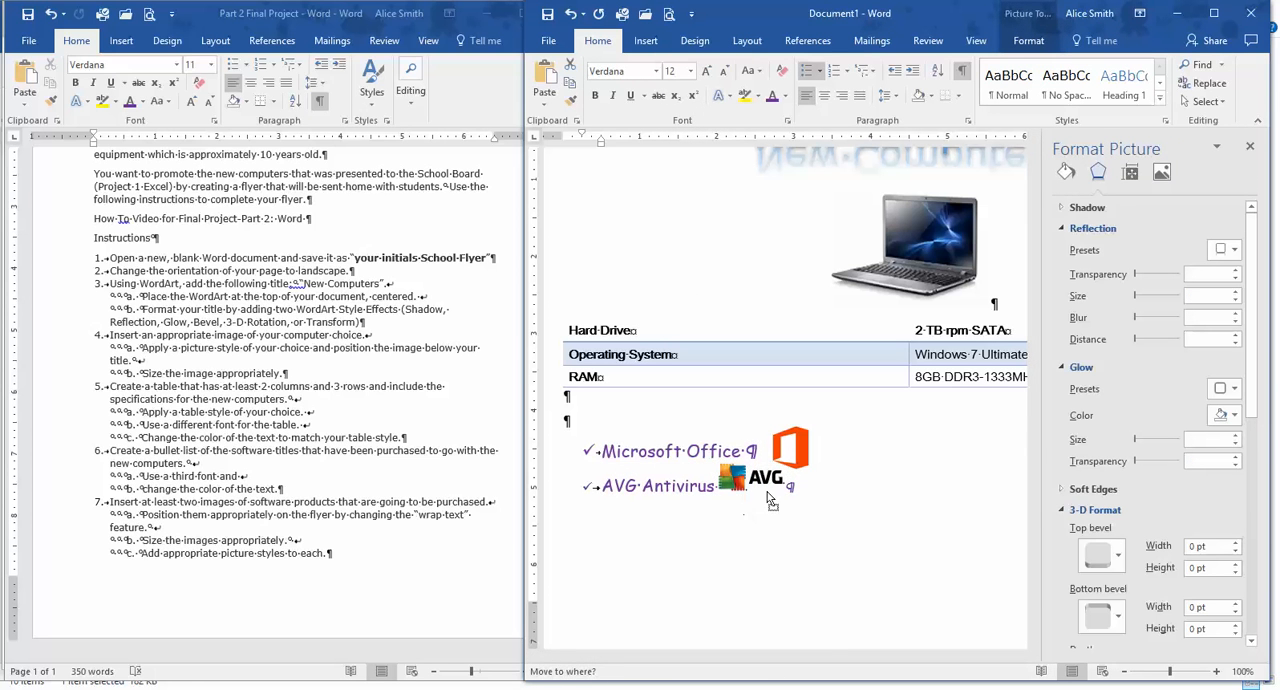
{"action": "left_click_drag", "start_coordinate": [734, 471], "coordinate": [739, 470]}
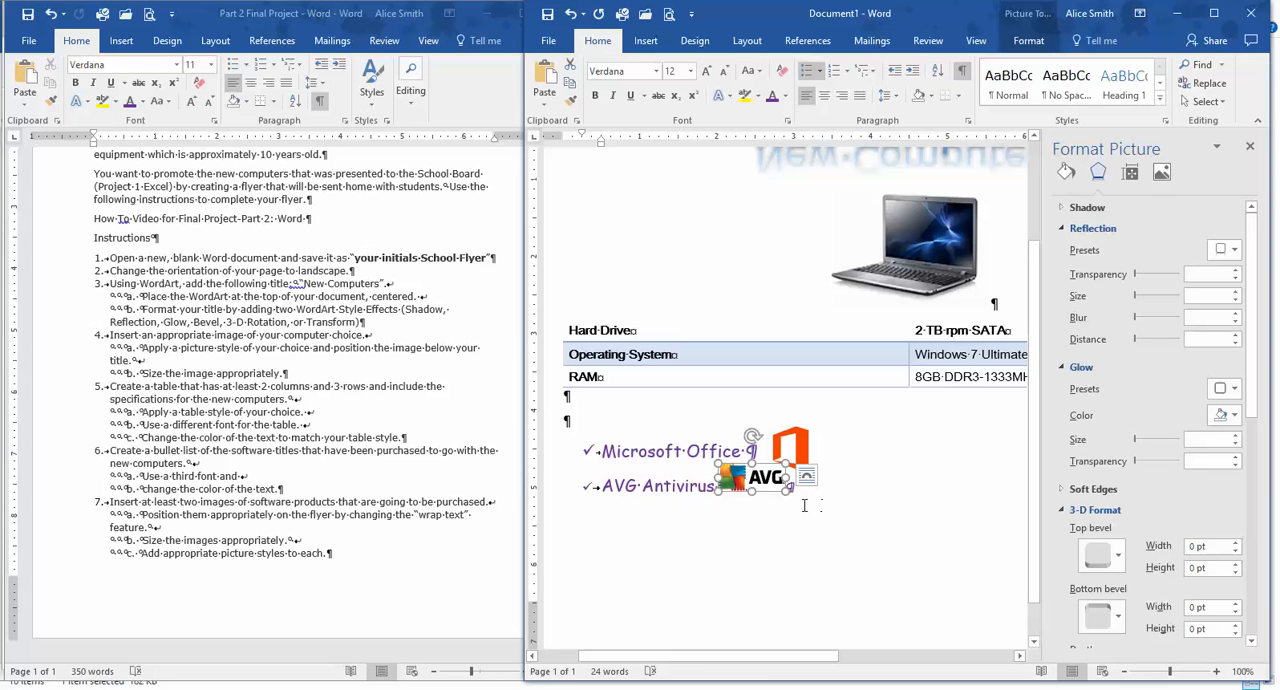
{"action": "left_click_drag", "start_coordinate": [745, 485], "coordinate": [805, 498]}
Set the AVG logo's text wrapping to Top and Bottom and place the logo below the "AVG Antivirus" bullet.
{"action": "left_click", "coordinate": [807, 478]}
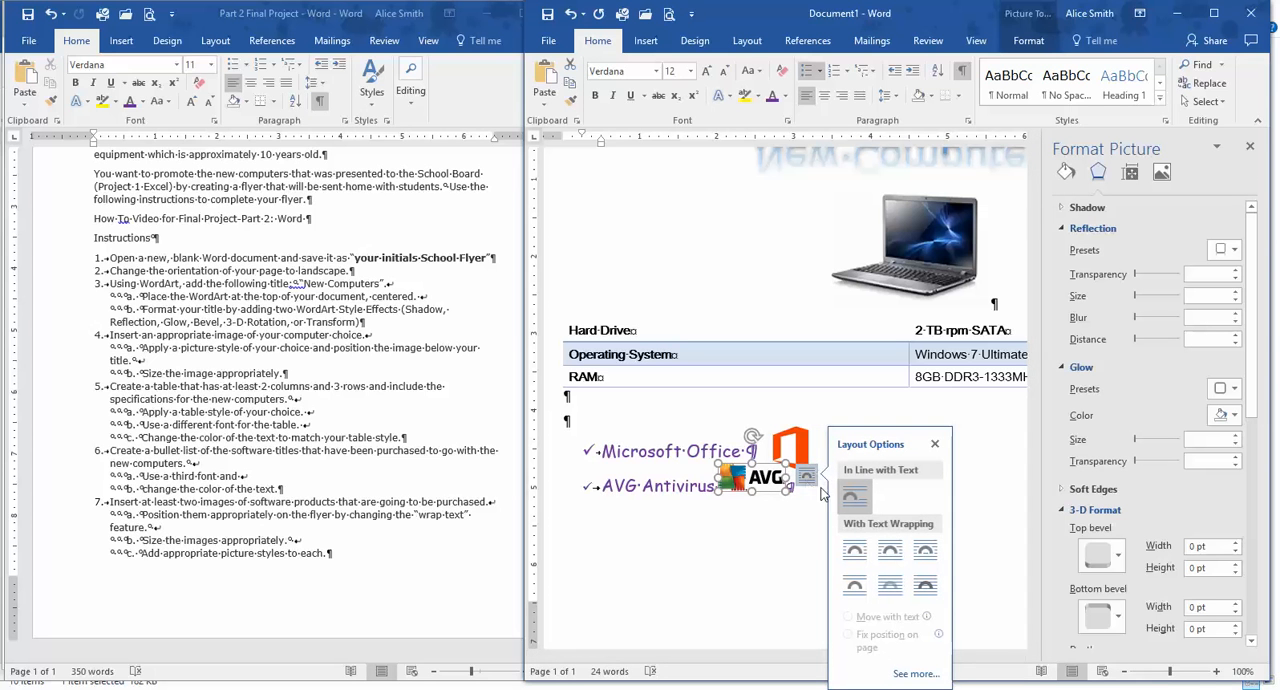
{"action": "left_click", "coordinate": [893, 556]}
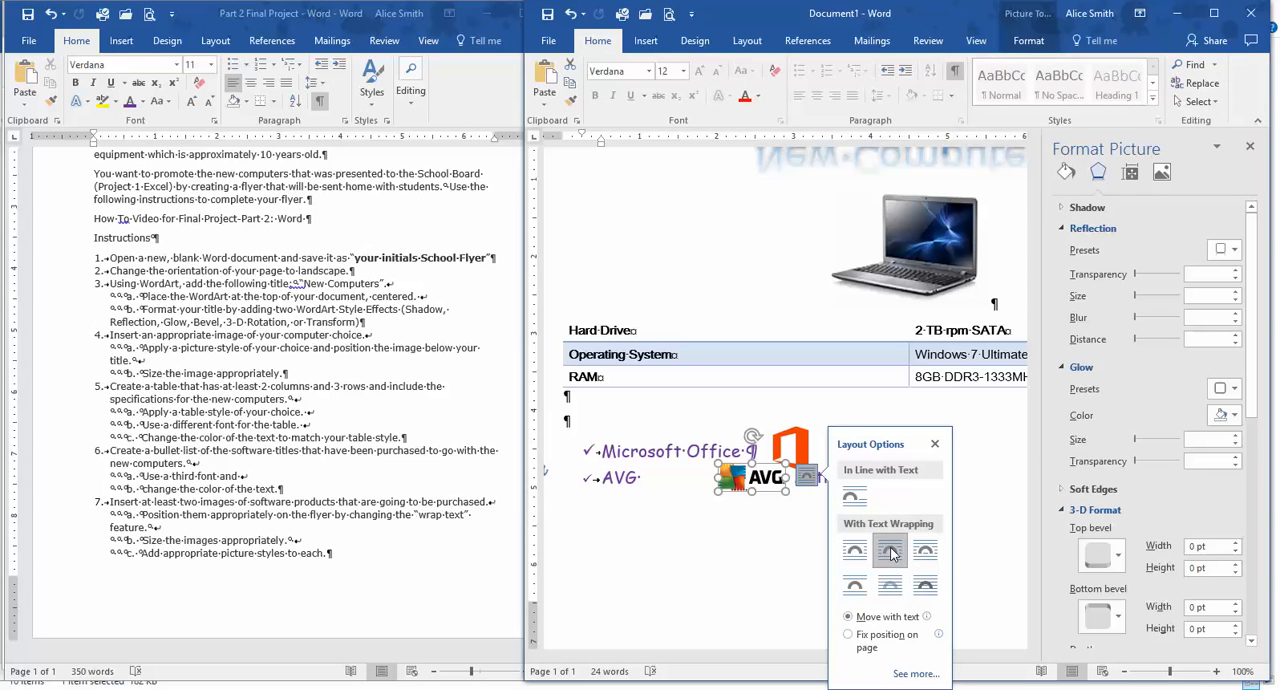
{"action": "left_click", "coordinate": [925, 587]}
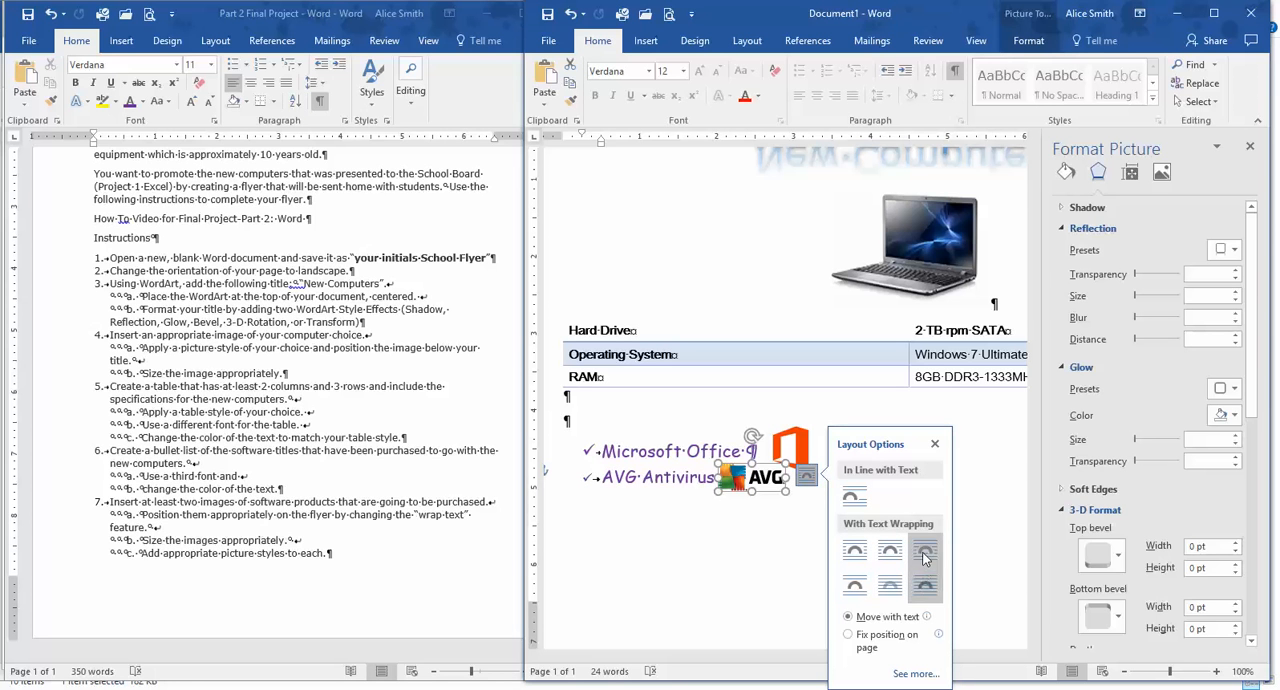
{"action": "left_click", "coordinate": [925, 556]}
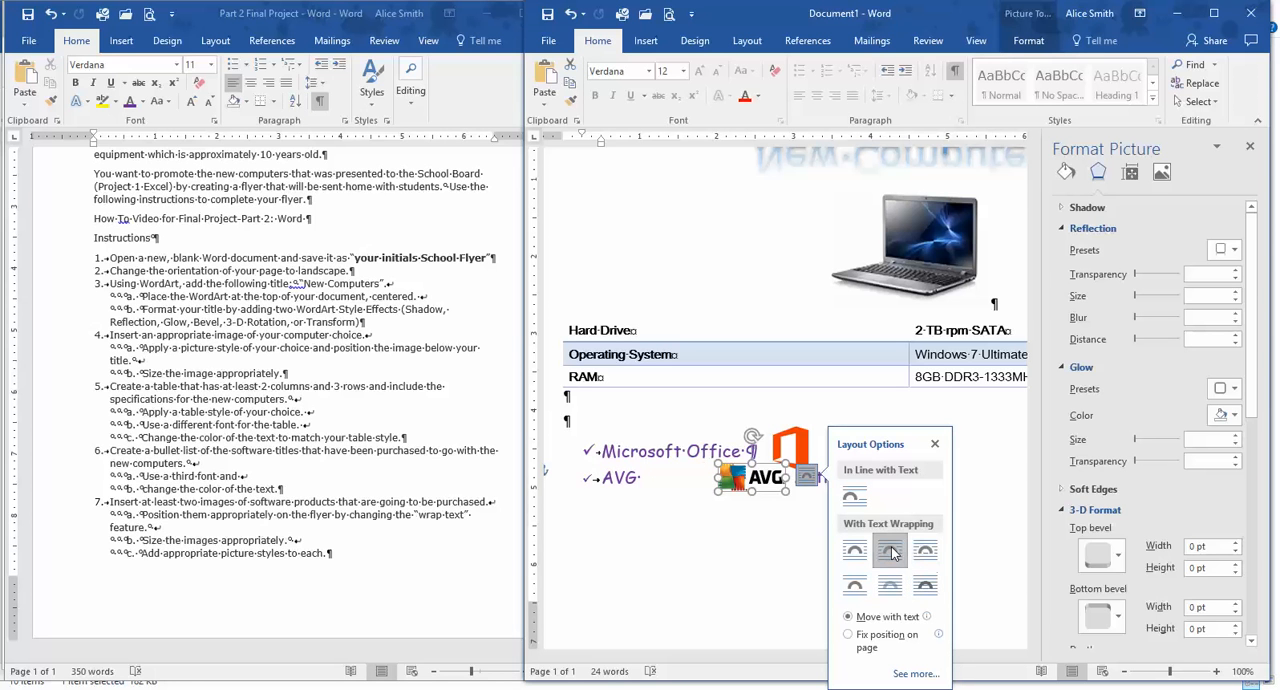
{"action": "left_click", "coordinate": [864, 556]}
{"action": "left_click", "coordinate": [854, 587]}
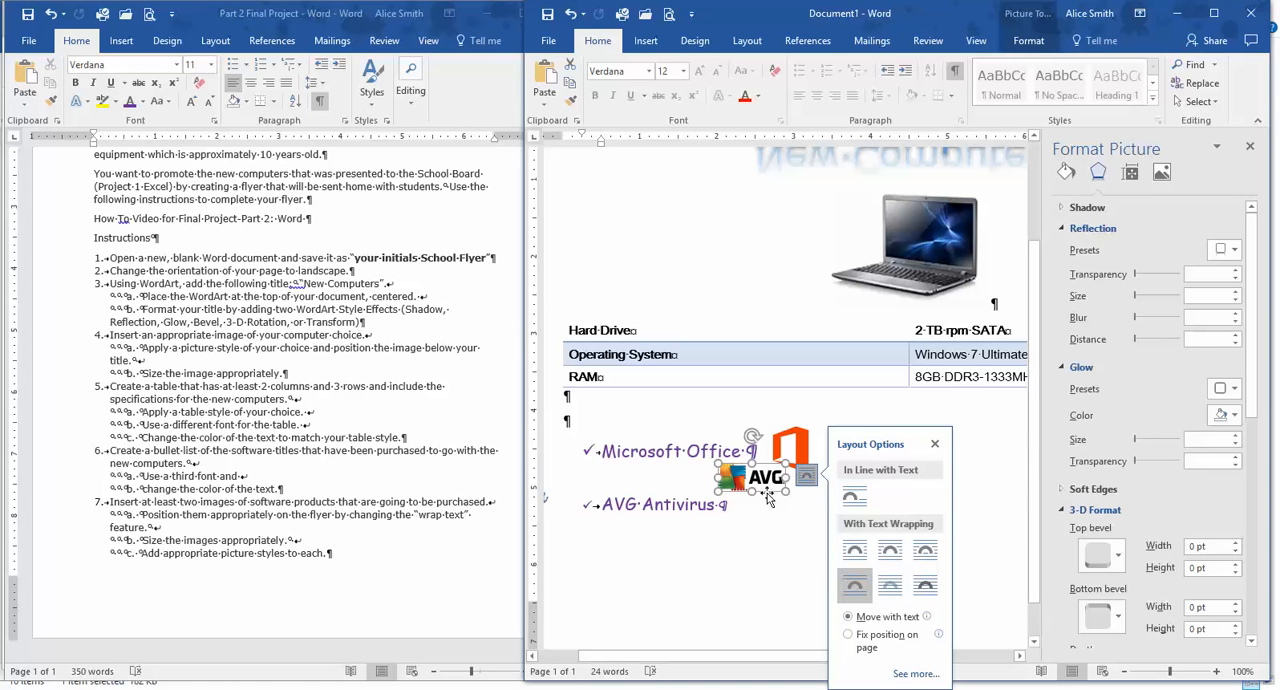
{"action": "left_click", "coordinate": [728, 532]}
{"action": "mouse_move", "coordinate": [756, 487]}
{"action": "left_mouse_down"}
{"action": "mouse_move", "coordinate": [782, 488]}
{"action": "mouse_move", "coordinate": [782, 508]}
{"action": "mouse_move", "coordinate": [762, 508]}
{"action": "left_mouse_up"}
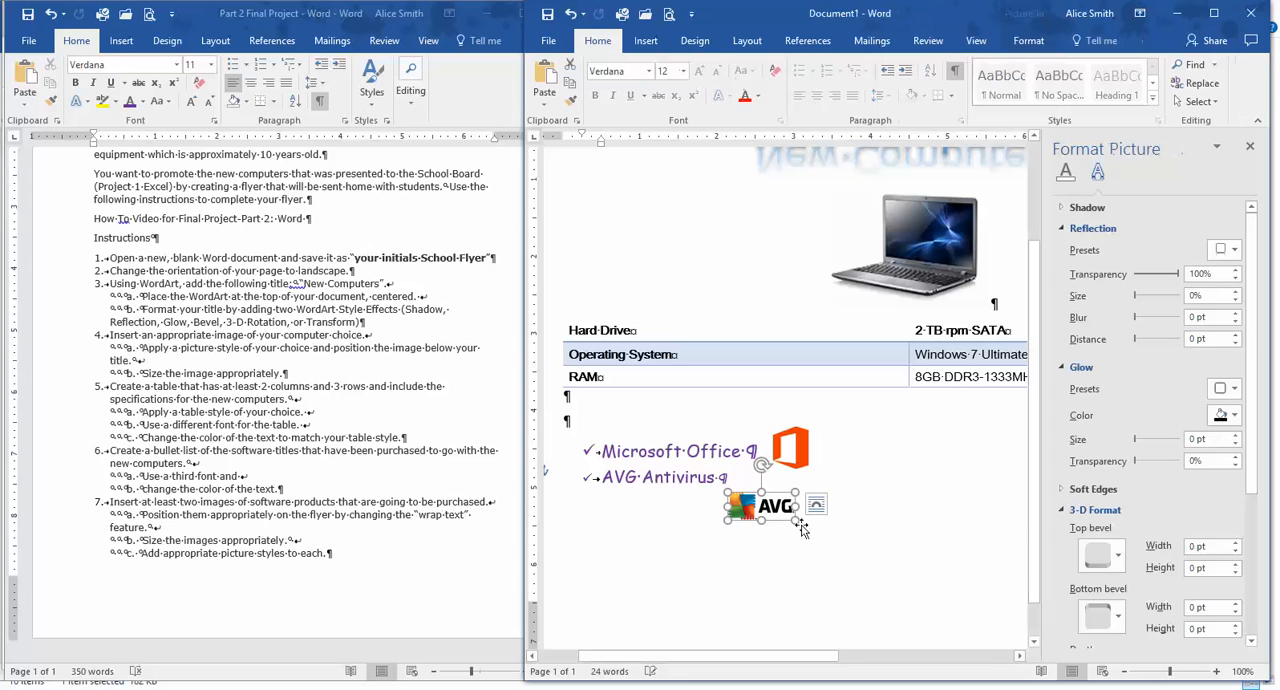
{"action": "left_click", "coordinate": [905, 531]}
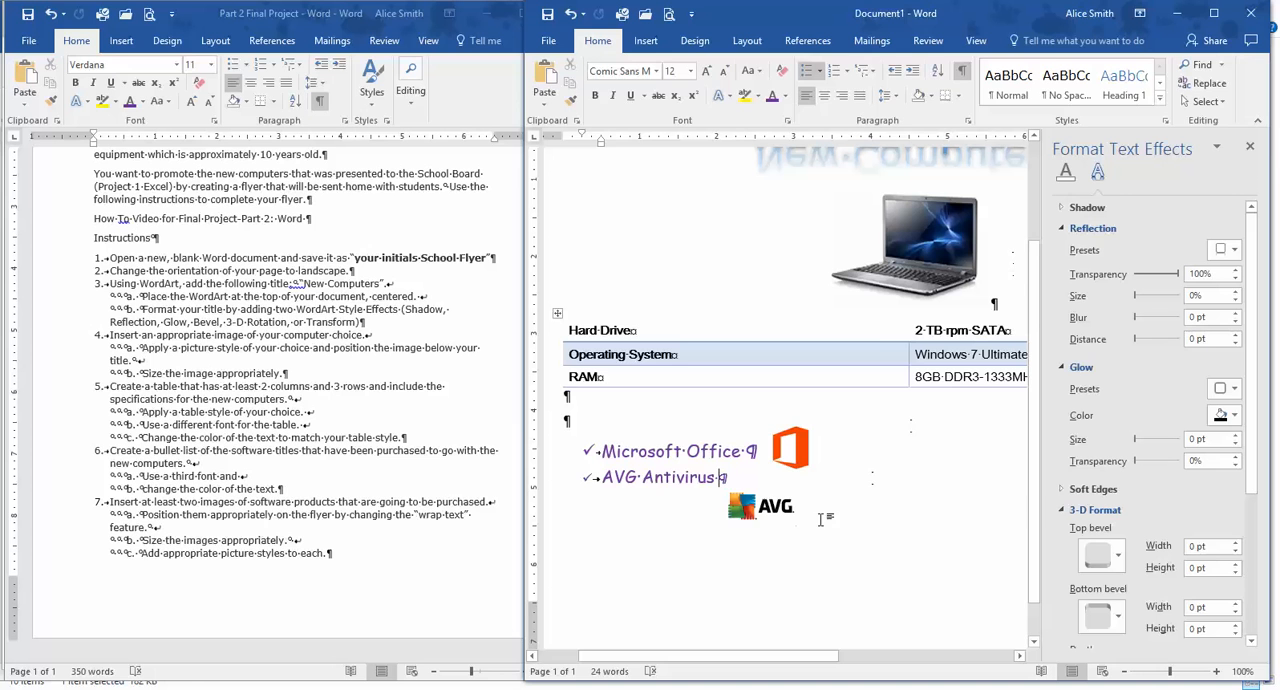
Open the picture formatting settings for the AVG logo.
{"action": "left_click", "coordinate": [758, 512]}
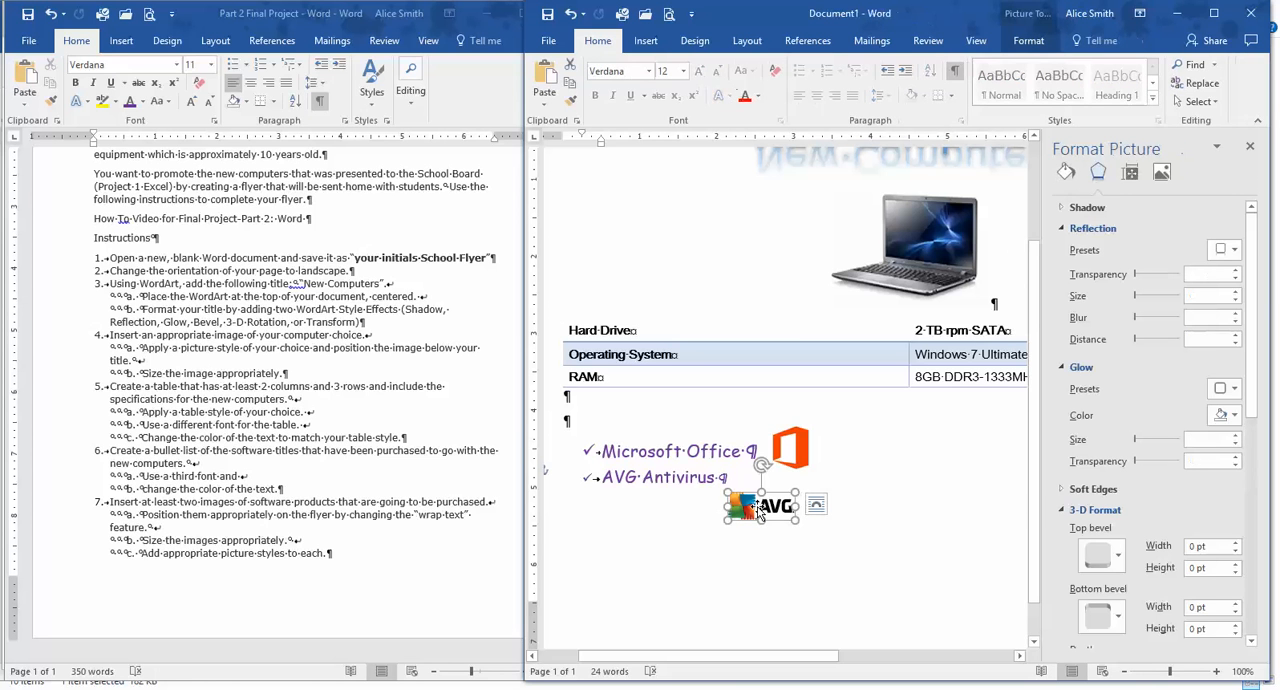
{"action": "right_click", "coordinate": [758, 512]}
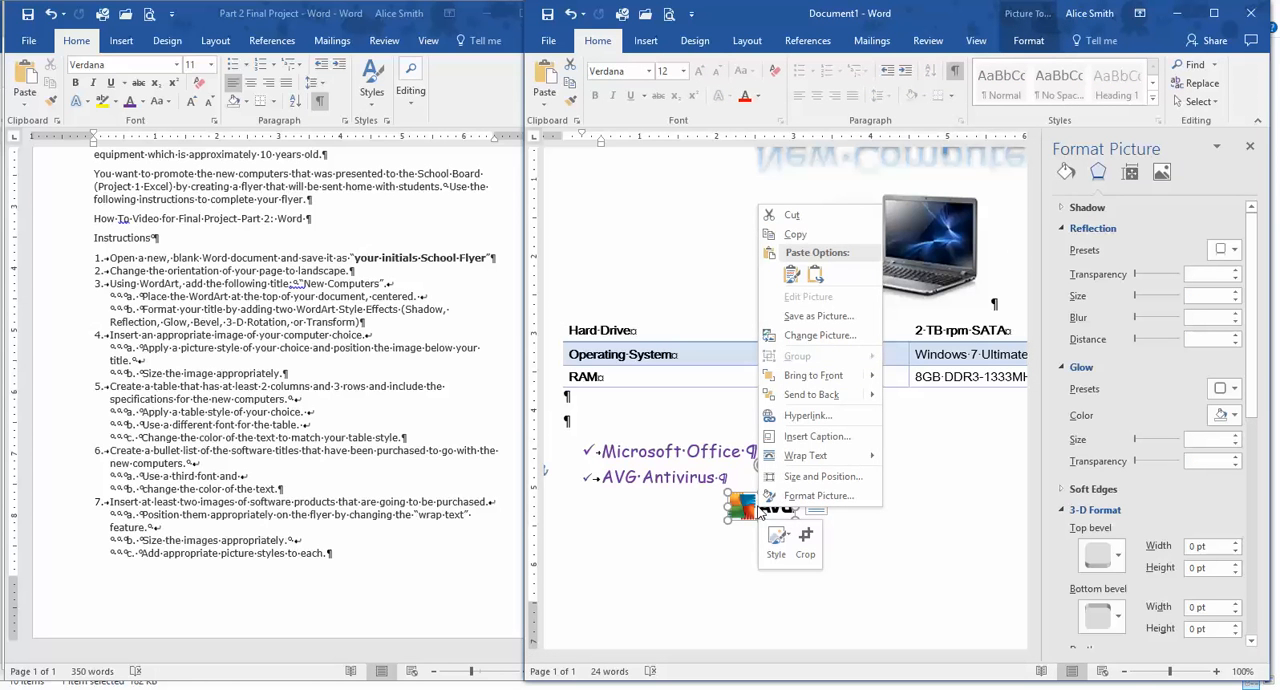
{"action": "left_click", "coordinate": [808, 497]}
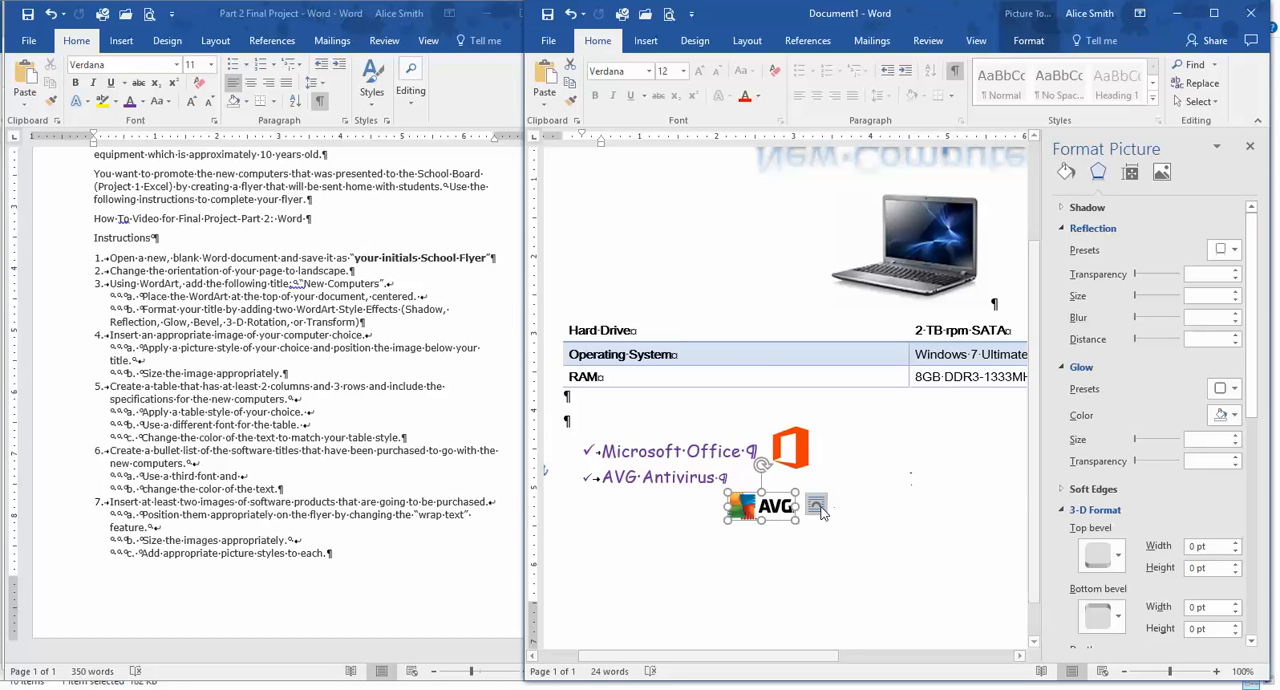
Move the AVG logo slightly to the left, just under the end of the "AVG Antivirus" bullet.
{"action": "left_click", "coordinate": [908, 466]}
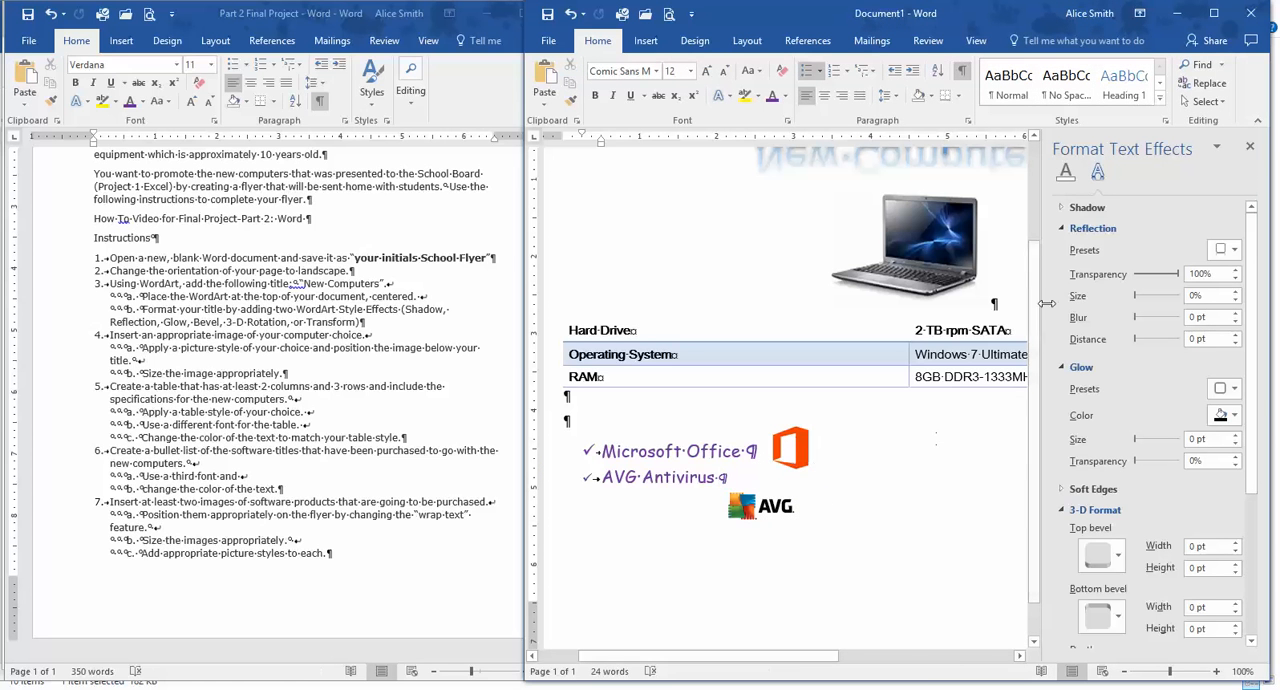
{"action": "left_click", "coordinate": [760, 510]}
{"action": "left_click", "coordinate": [1110, 563]}
{"action": "left_click", "coordinate": [749, 506]}
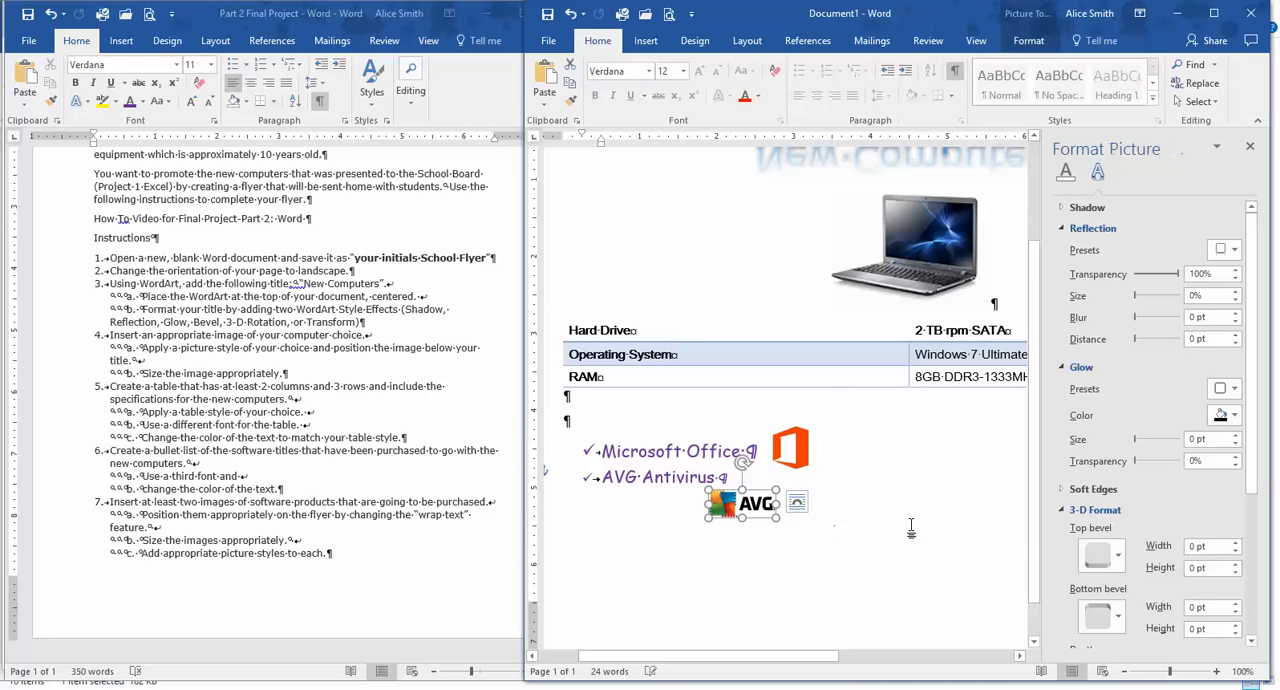
{"action": "left_click", "coordinate": [911, 528]}
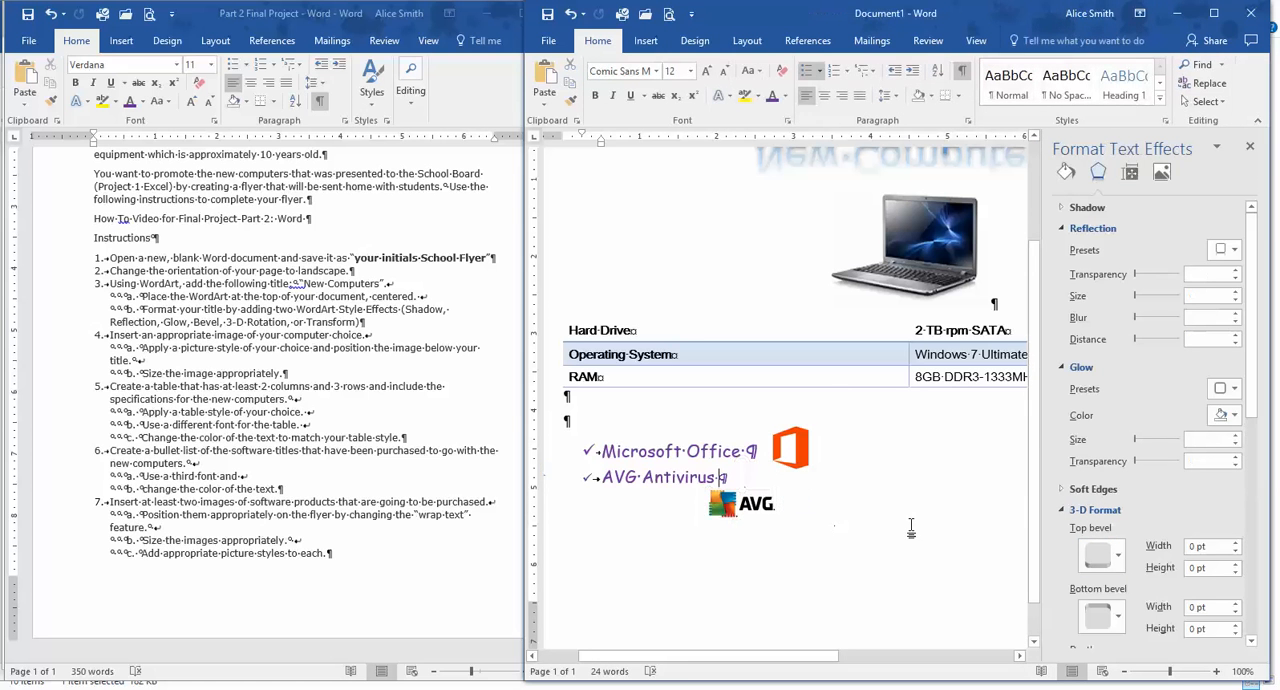
Review the Part 2 instructions from the picture-style requirement back to the beginning of the document.
{"action": "left_click", "coordinate": [253, 558]}
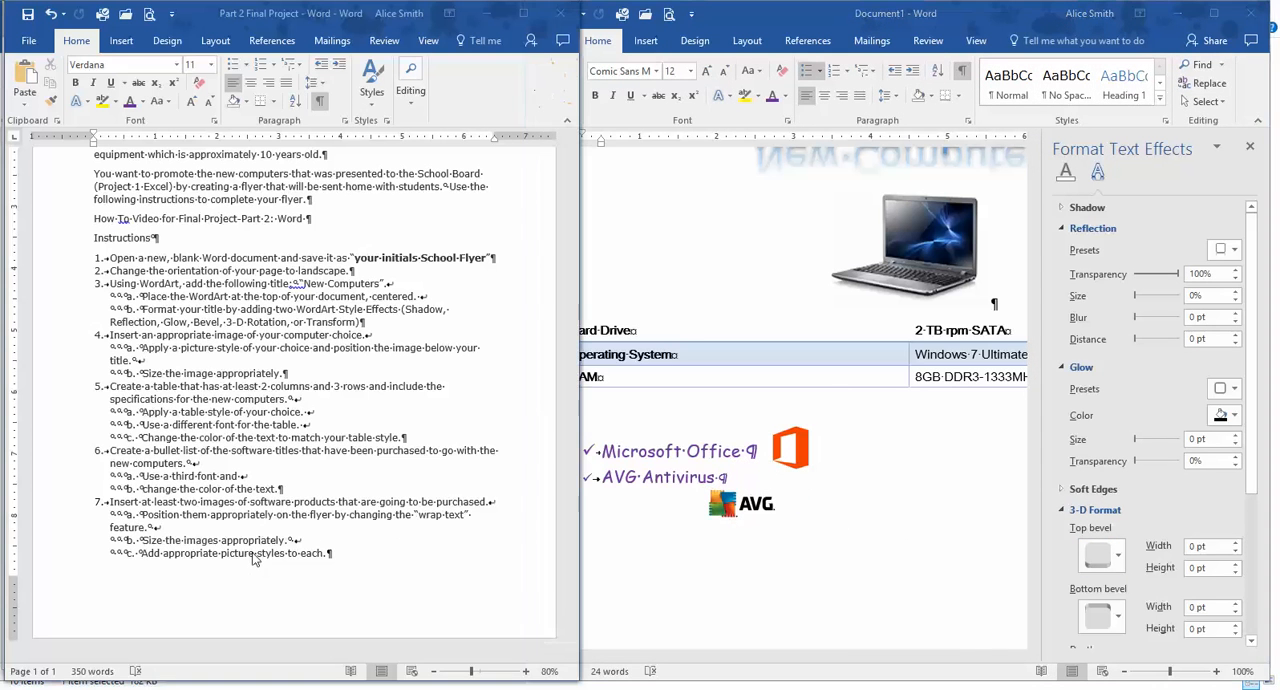
{"action": "scroll", "coordinate": [254, 552], "scroll_direction": "up", "scroll_amount": 3}
{"action": "scroll", "coordinate": [256, 512], "scroll_direction": "up", "scroll_amount": 1}
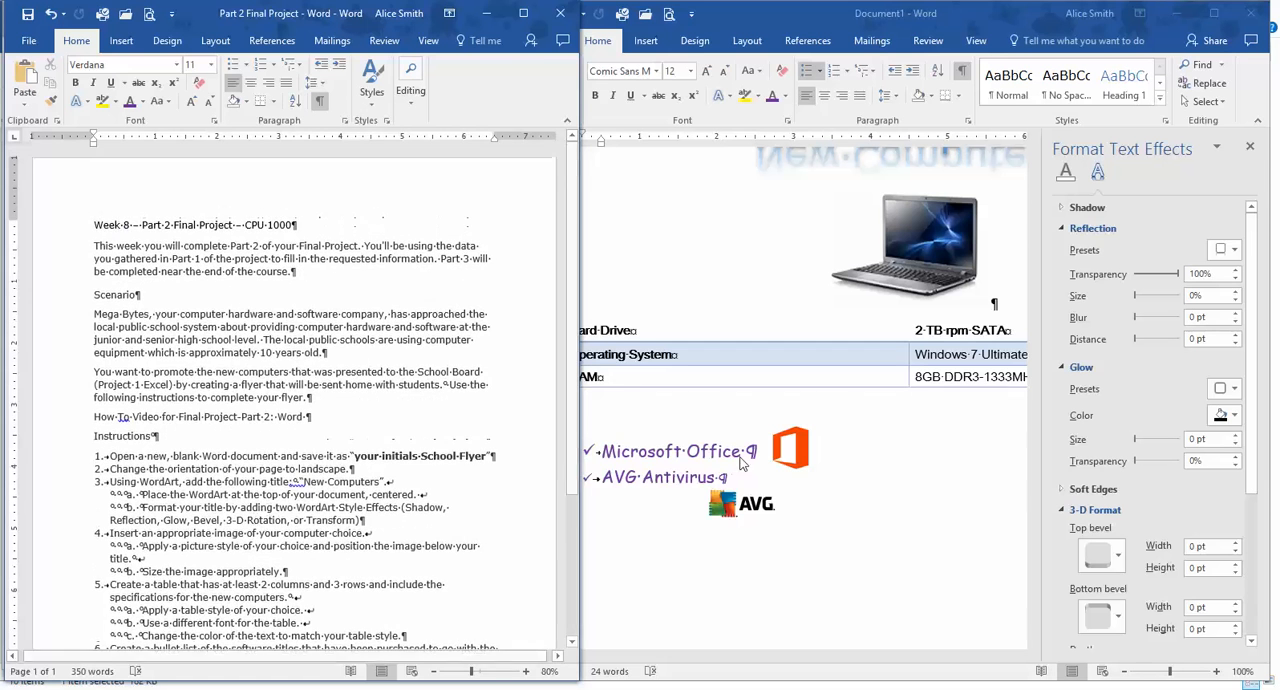
Close the text effects formatting options in the flyer and widen its window to inspect the full page layout.
{"action": "left_click", "coordinate": [1256, 150]}
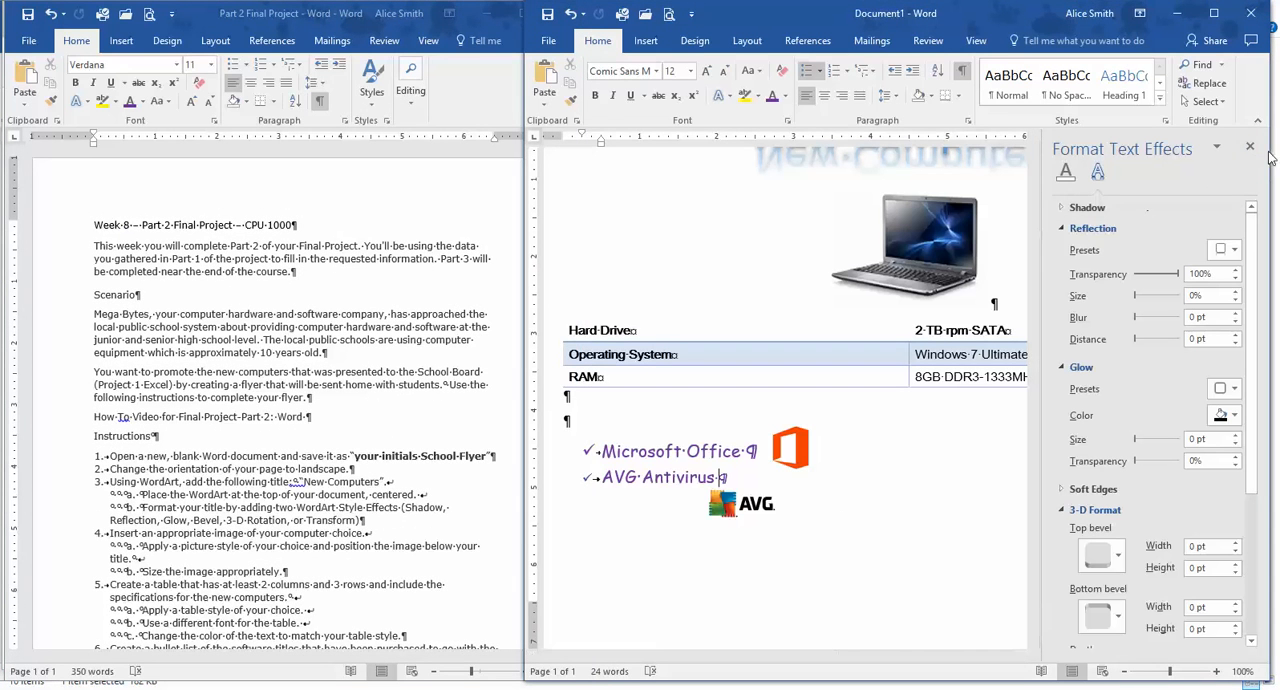
{"action": "left_click", "coordinate": [1249, 147]}
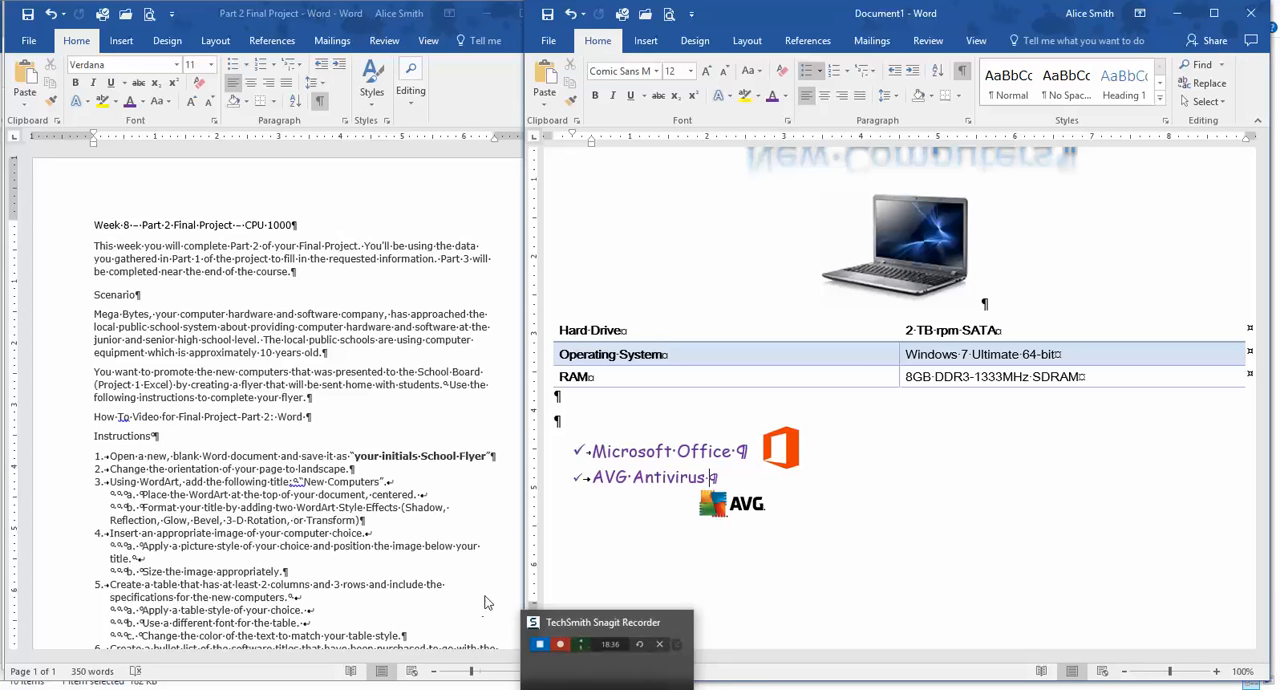
{"action": "left_click_drag", "start_coordinate": [523, 563], "coordinate": [329, 563]}
{"action": "scroll", "coordinate": [950, 535], "scroll_direction": "up", "scroll_amount": 1}
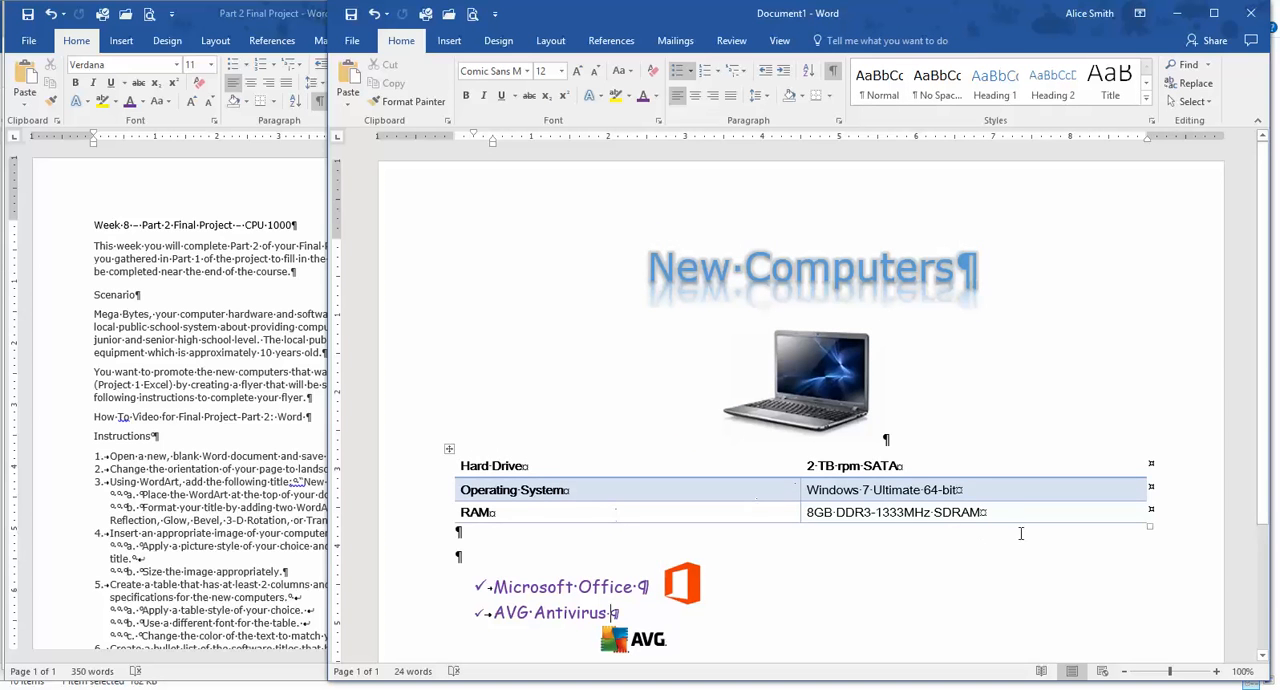
{"action": "scroll", "coordinate": [874, 620], "scroll_direction": "down", "scroll_amount": 5}
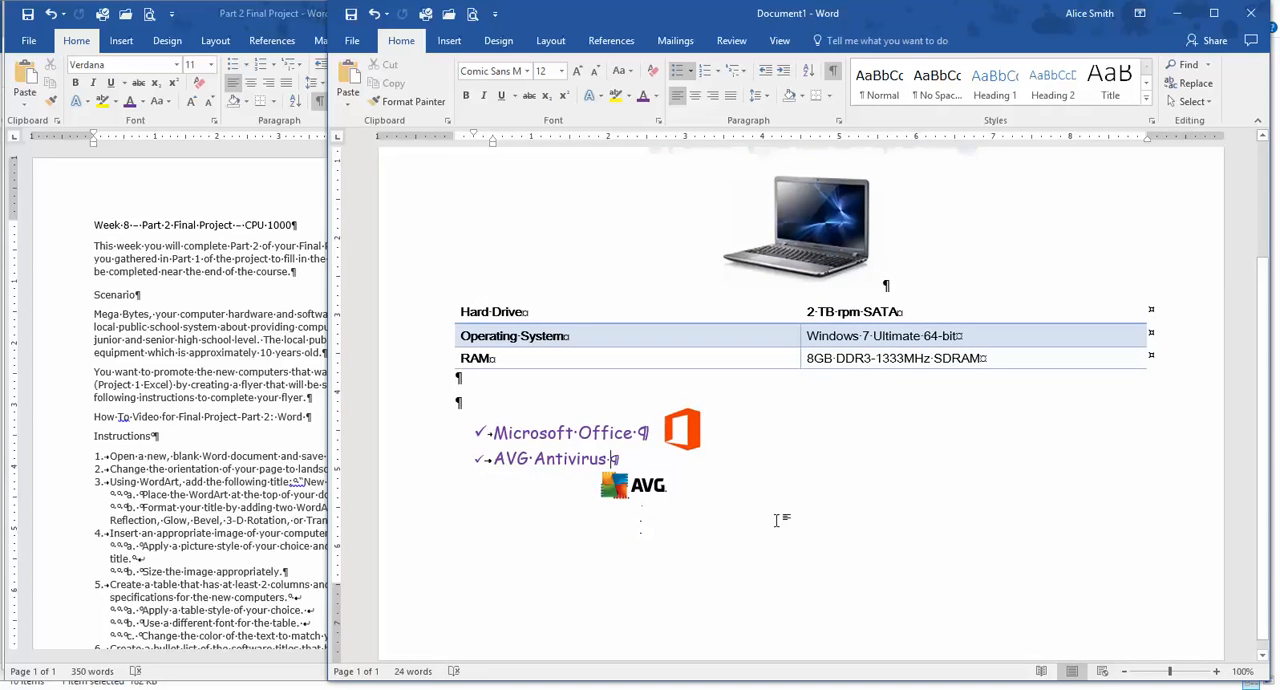
{"action": "scroll", "coordinate": [988, 571], "scroll_direction": "up", "scroll_amount": 3}
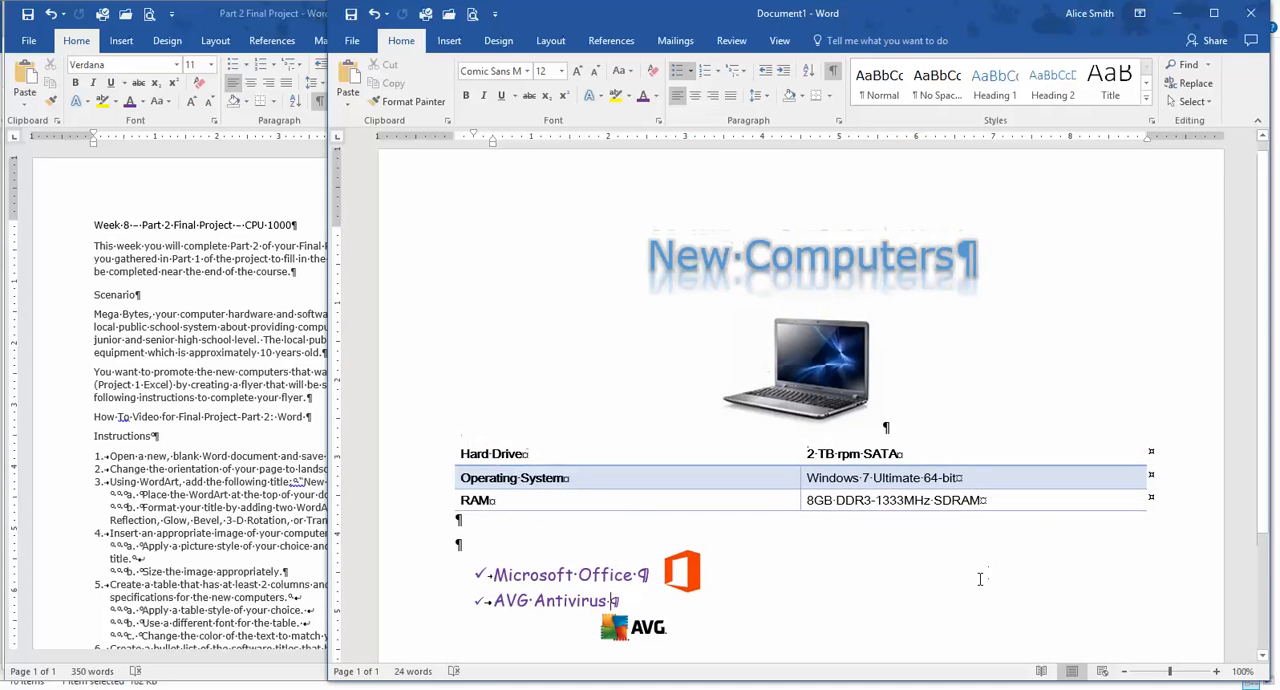